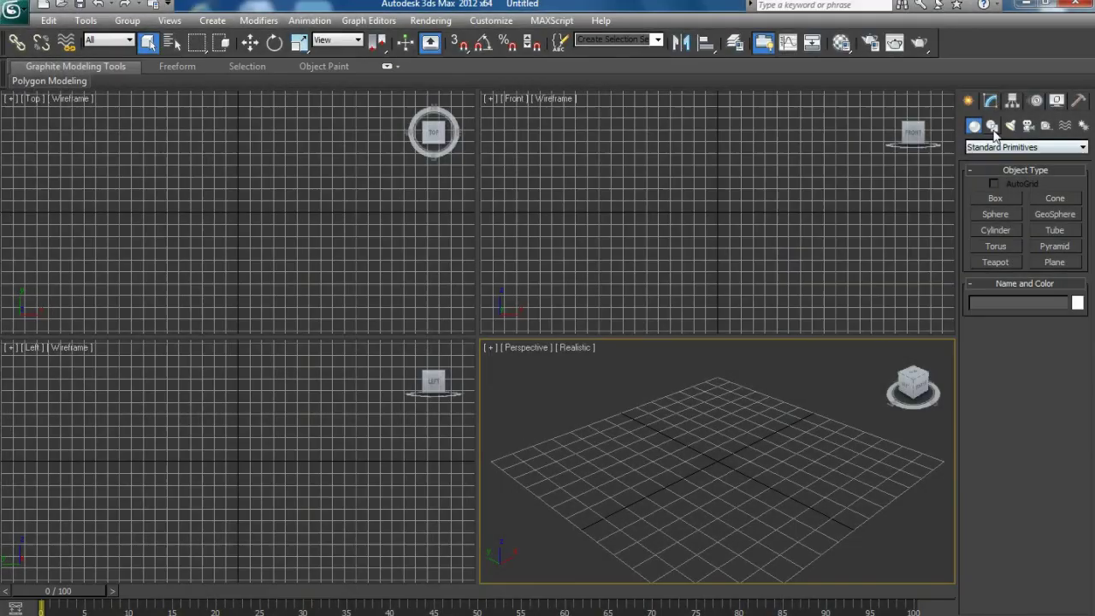
Draw a white helix at the grid centre in the Top view.
click(1055, 274)
drag(236, 211, 253, 228)
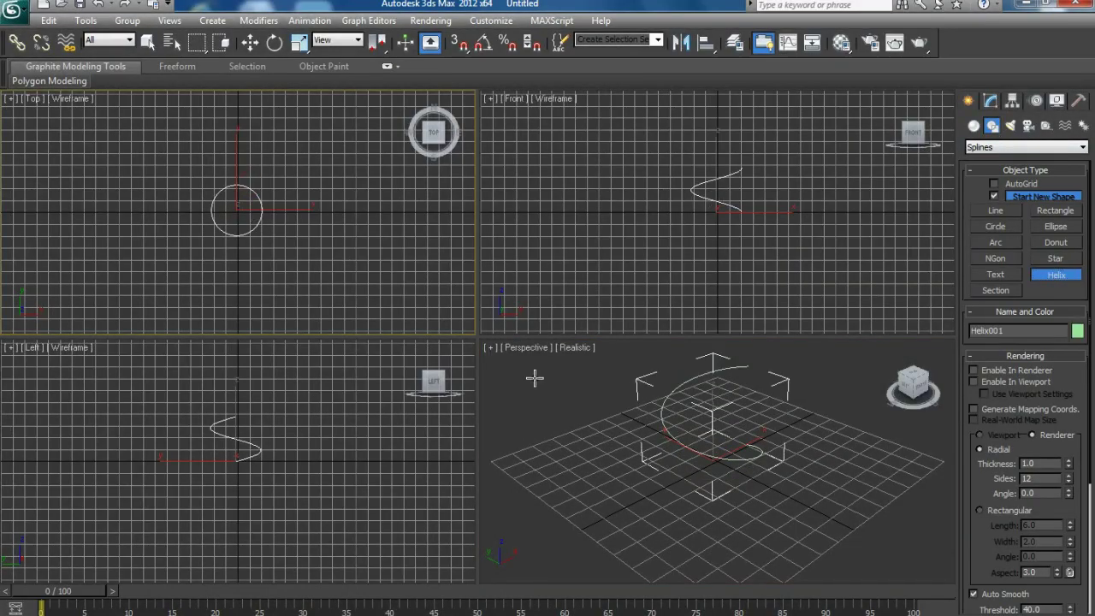
right_click(770, 425)
click(1078, 330)
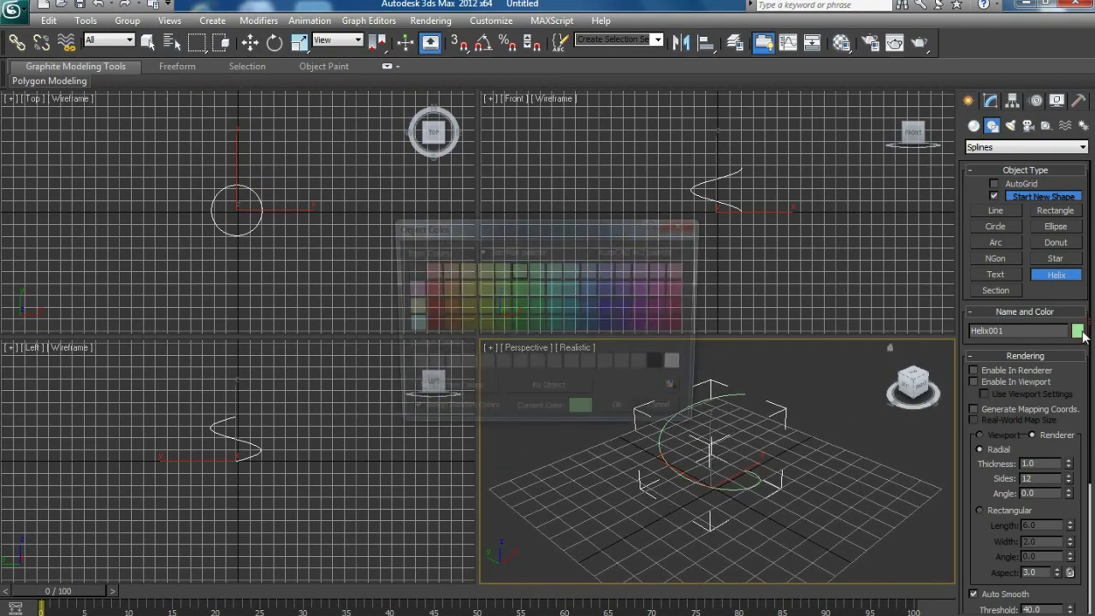
click(624, 416)
Set the helix to Radius 1 9, Radius 2 12, Height 20 and 2 turns.
key(alt+w)
click(993, 99)
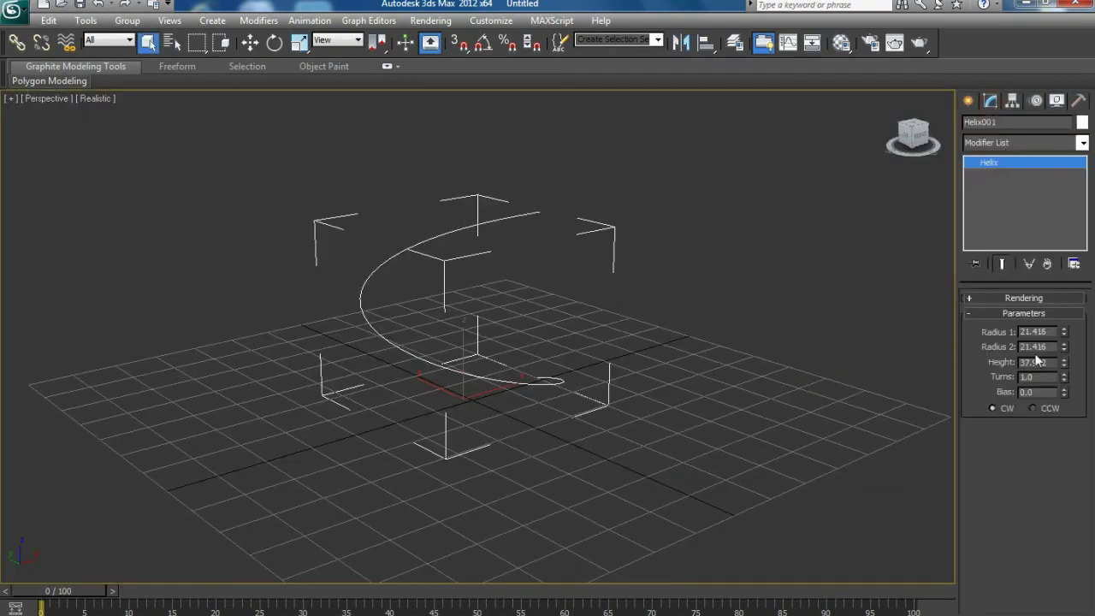
text(9)
key(Tab)
key(Tab)
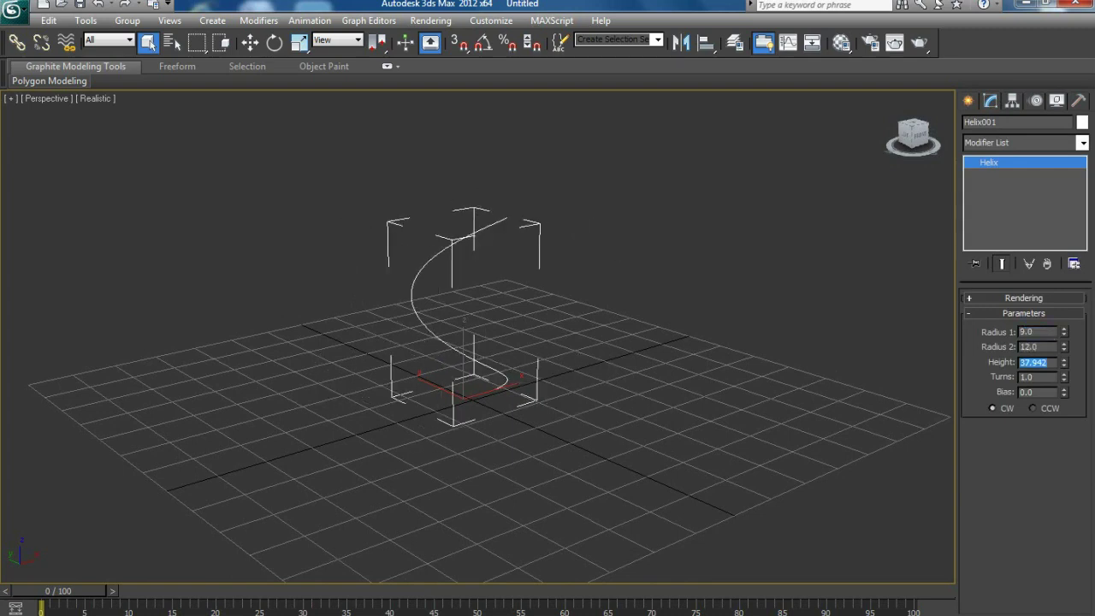
key(Tab)
key(Return)
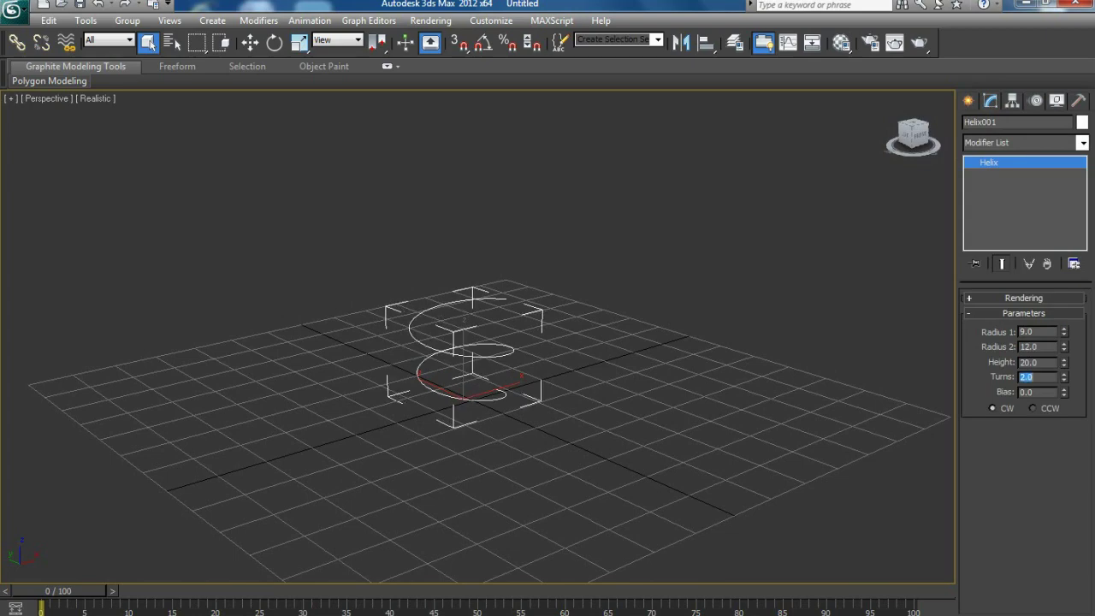
Move the helix up above the grid.
alt+middle_drag(459, 370, 486, 370)
key(w)
drag(463, 343, 463, 291)
alt+middle_drag(463, 291, 509, 385)
key(alt+w)
key(alt+w)
Convert the helix to an Editable Spline.
scroll(655, 274, up, 3)
scroll(644, 265, up, 2)
middle_drag(643, 251, 629, 302)
right_click(565, 299)
mouse_move(596, 440)
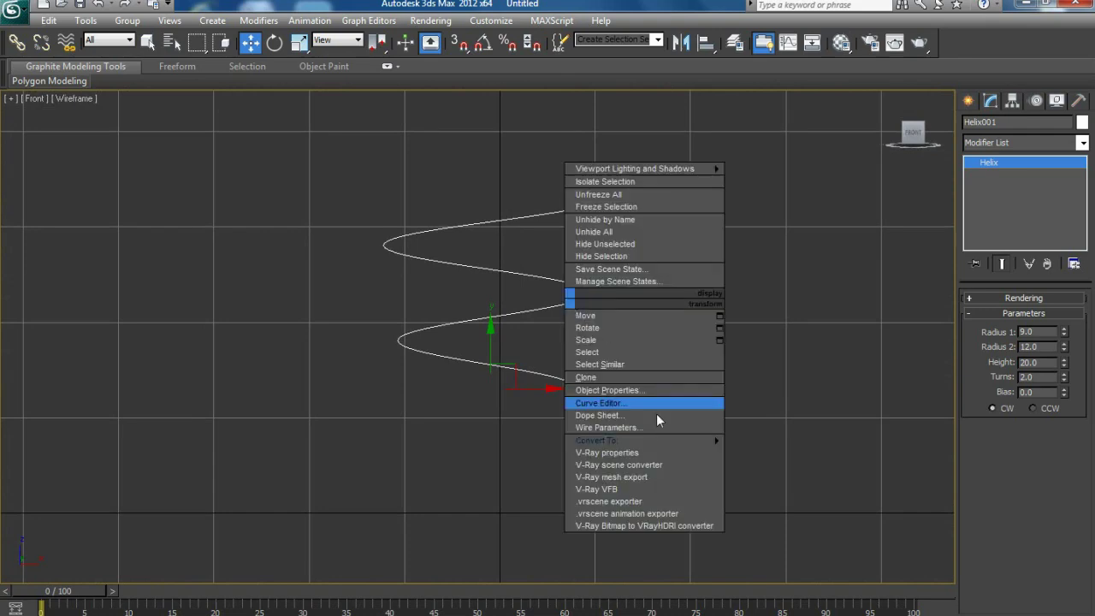
click(817, 444)
Pull the helix's end vertex down toward the centre.
click(1005, 363)
scroll(705, 370, up, 3)
scroll(706, 370, up, 1)
click(736, 320)
scroll(673, 352, down, 3)
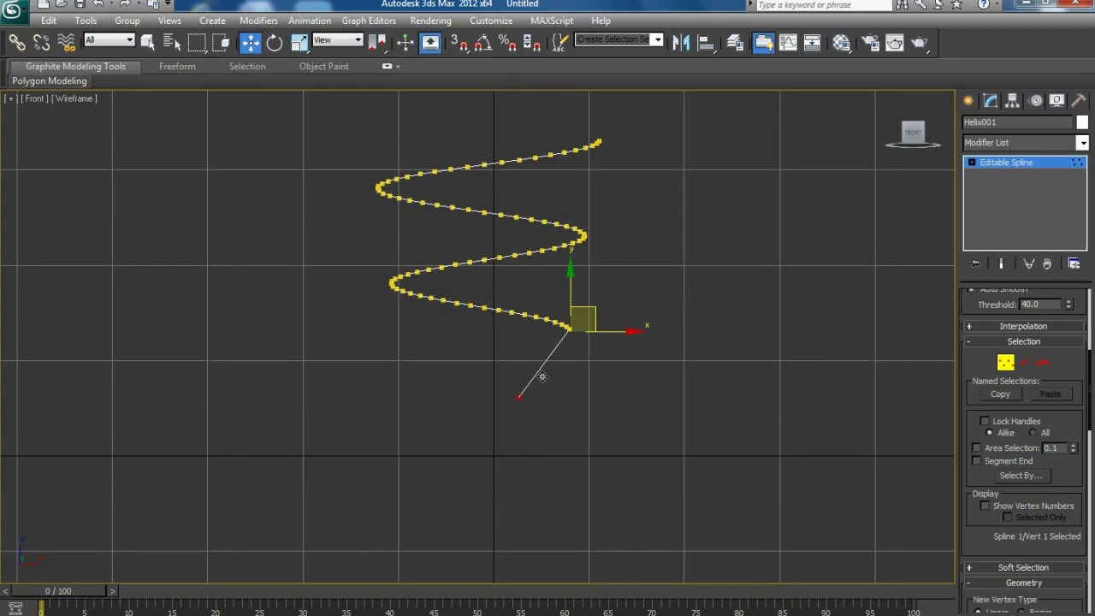
drag(541, 376, 542, 377)
scroll(579, 371, up, 3)
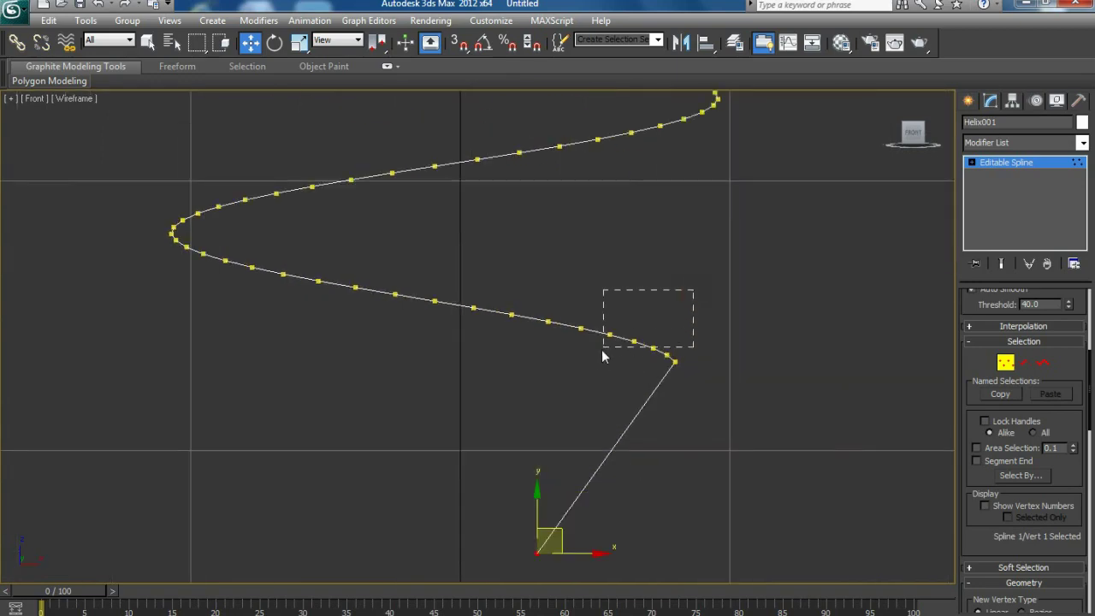
Delete the extra vertices left near the tail bend.
drag(592, 358, 591, 358)
key(Delete)
click(548, 321)
key(Delete)
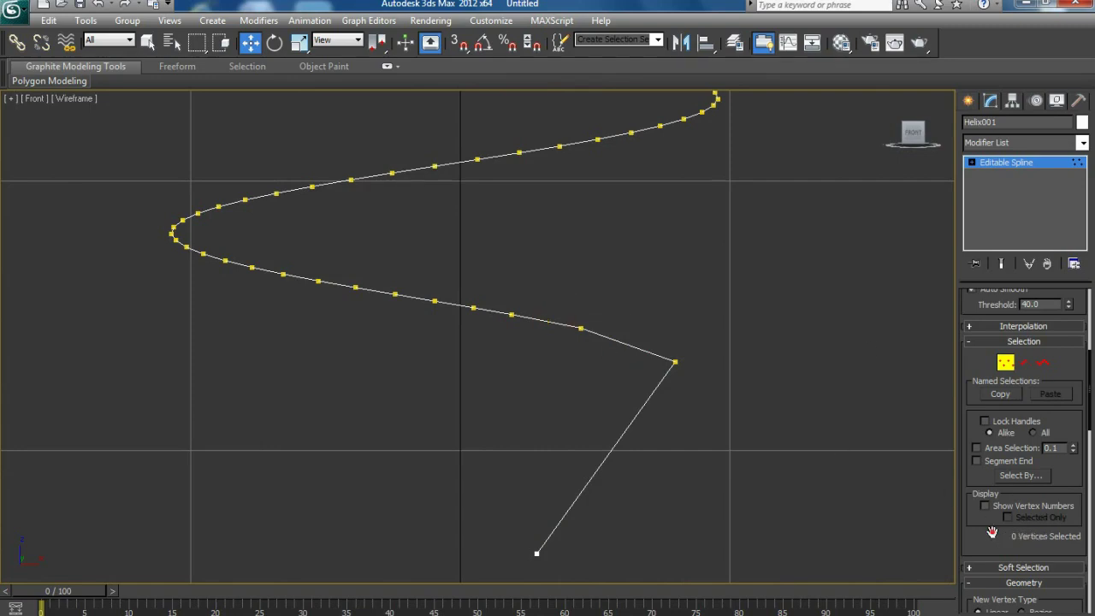
scroll(995, 522, down, 2)
scroll(999, 505, down, 2)
scroll(1006, 484, down, 2)
scroll(1014, 468, down, 2)
scroll(1014, 465, up, 3)
scroll(1014, 466, up, 2)
Fillet the tail's sharp corner into a rounded bend.
click(1014, 462)
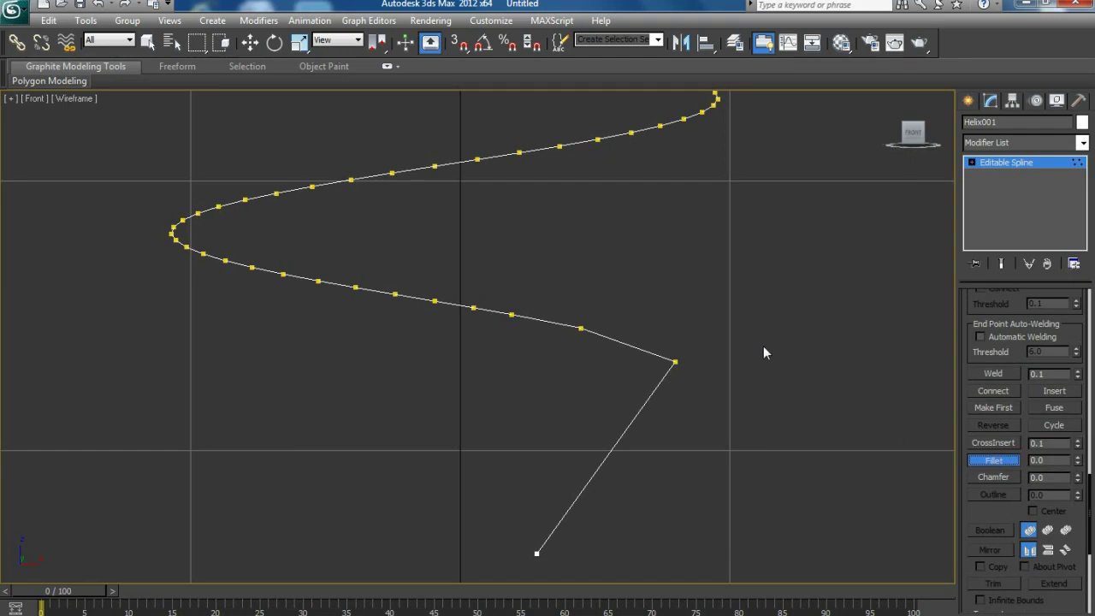
key(w)
key(z)
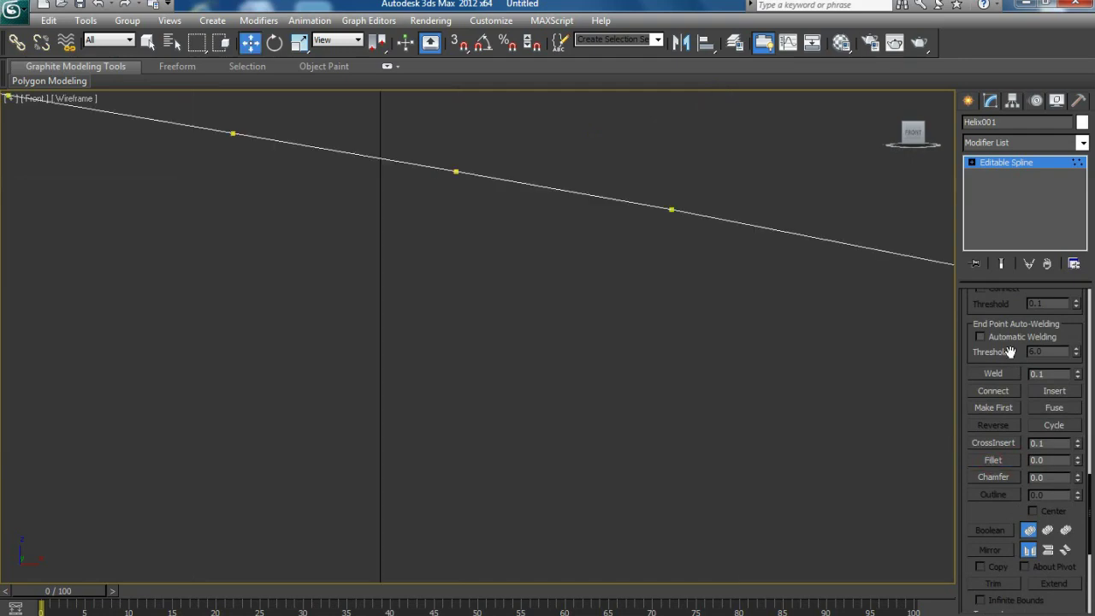
scroll(1009, 352, up, 5)
scroll(990, 398, down, 1)
scroll(993, 402, down, 3)
scroll(1001, 428, down, 3)
scroll(1005, 447, down, 2)
scroll(1005, 447, down, 1)
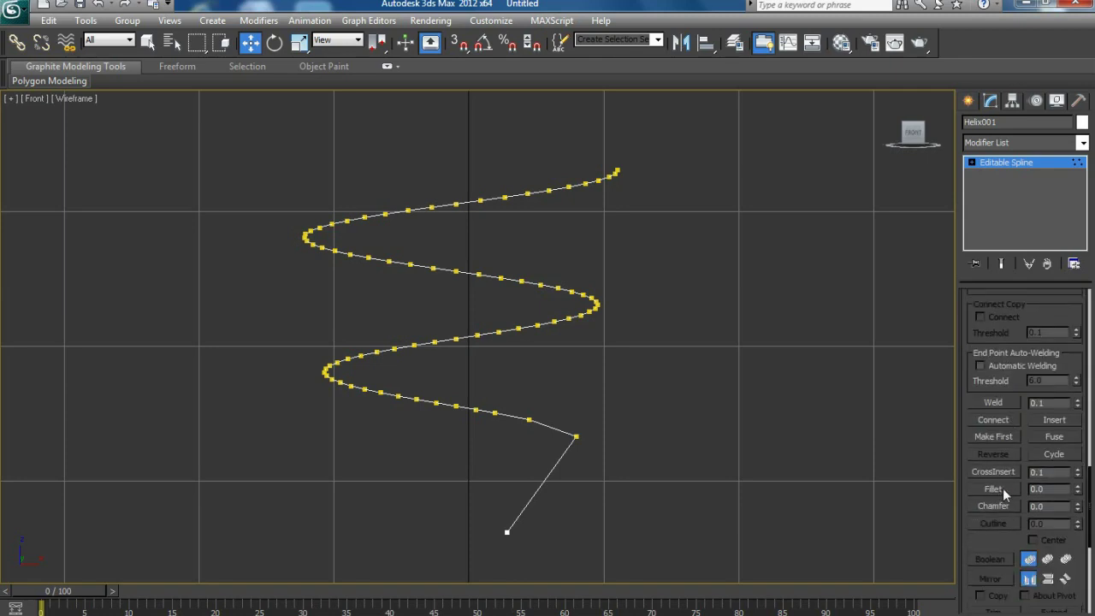
click(1003, 488)
scroll(660, 483, up, 4)
middle_drag(641, 433, 621, 287)
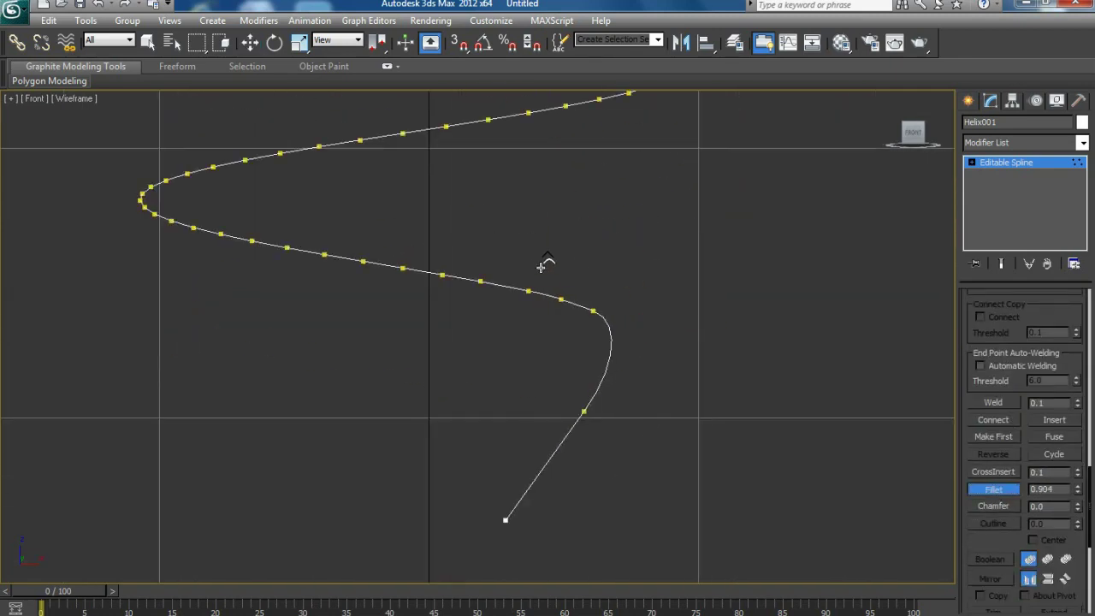
scroll(709, 383, down, 3)
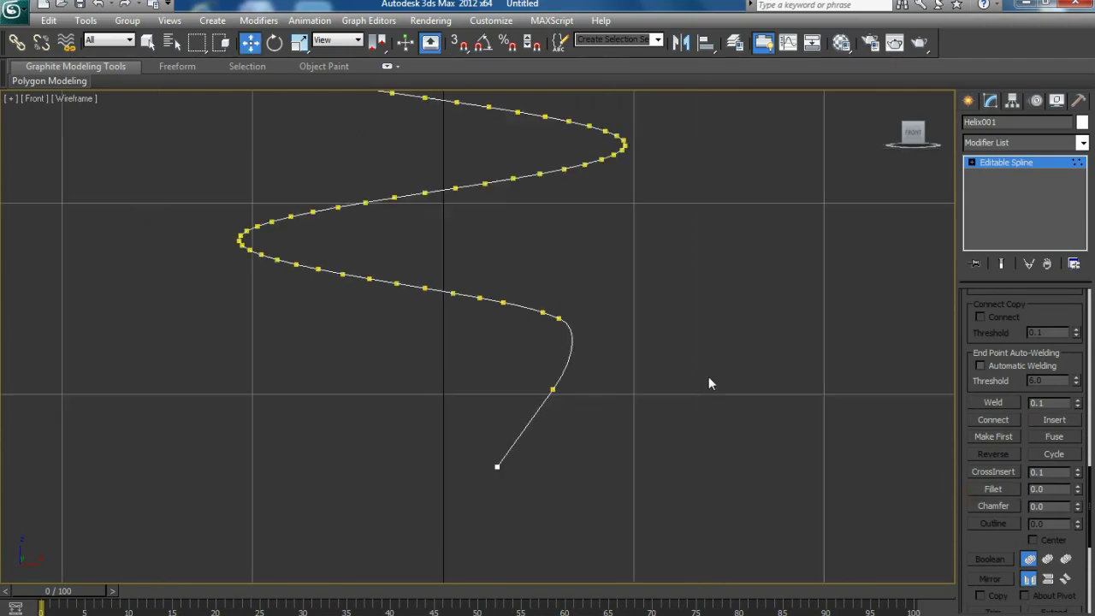
key(alt+w)
key(alt+w)
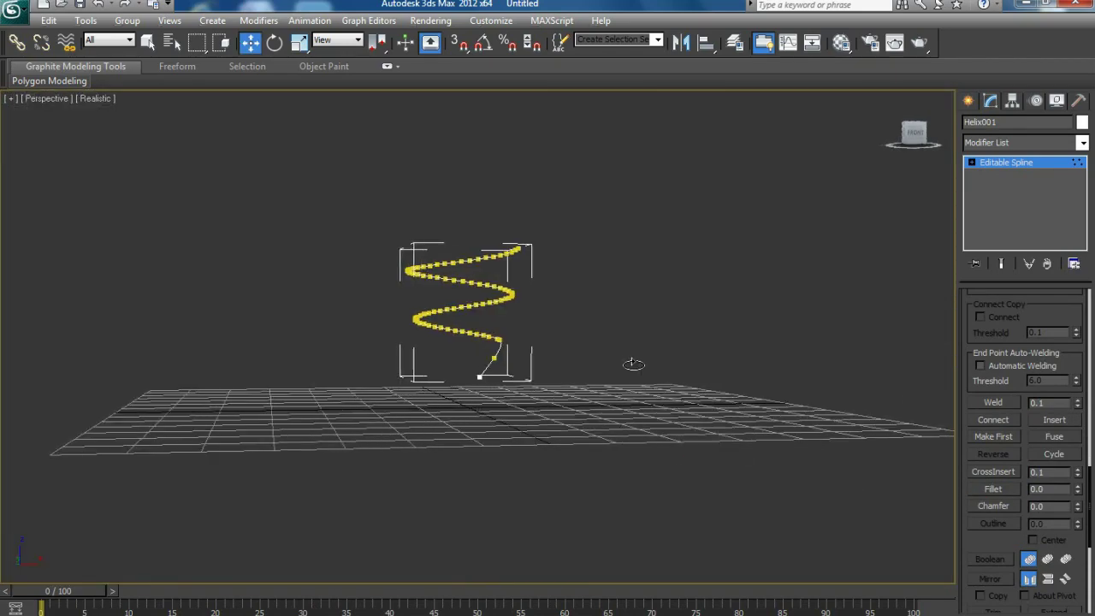
scroll(1024, 428, up, 3)
scroll(1023, 427, up, 3)
click(1003, 360)
Set the angle snap to 90 degrees.
key(z)
mouse_move(715, 338)
alt+middle_down()
mouse_move(645, 368)
mouse_move(567, 342)
mouse_move(570, 379)
mouse_move(580, 330)
alt+middle_up()
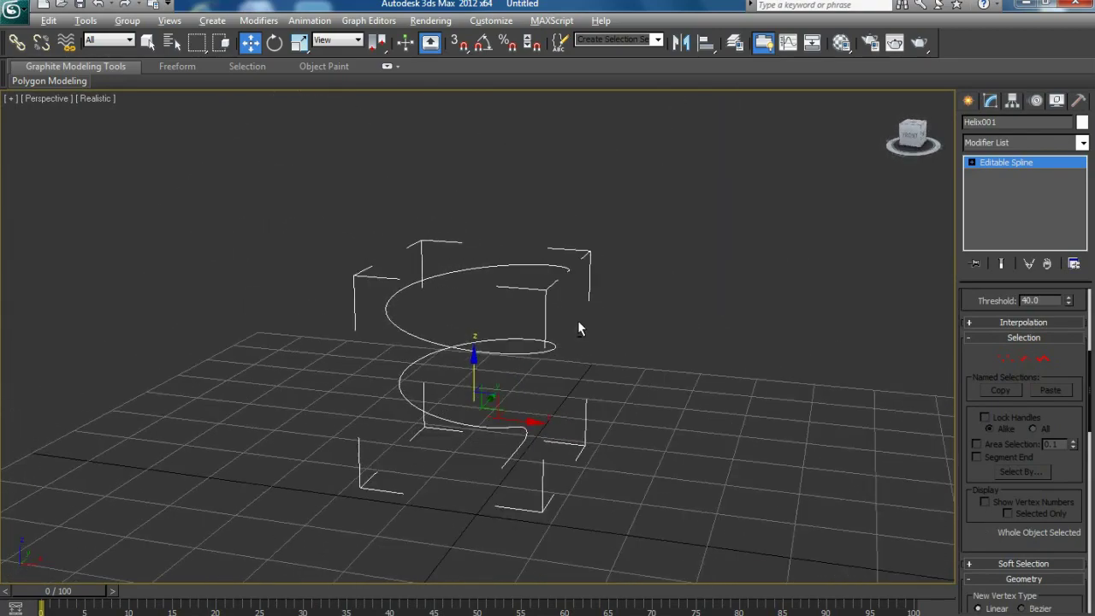
right_click(490, 43)
text(90)
key(Return)
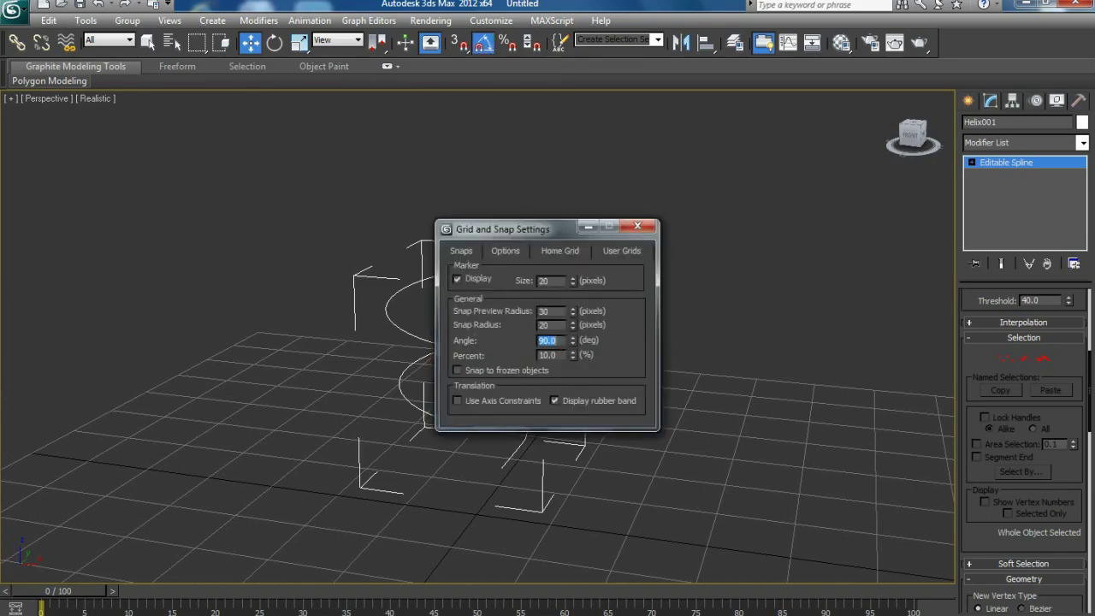
click(653, 226)
Clone the helix as a rotated copy in the Left view.
key(alt+w)
right_click(327, 440)
key(alt+w)
scroll(385, 402, up, 3)
mouse_move(385, 402)
middle_down()
mouse_move(450, 390)
mouse_move(482, 403)
middle_up()
key(e)
shift+drag(482, 394, 465, 404)
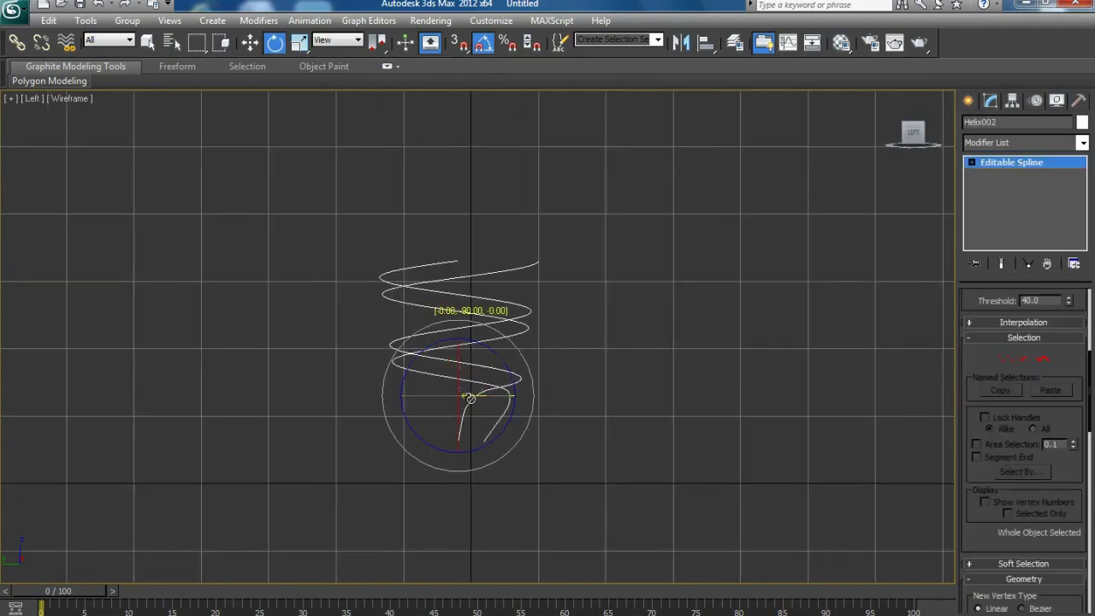
key(Return)
Inspect the two interleaved spirals in Perspective and select the helix copy.
key(alt+w)
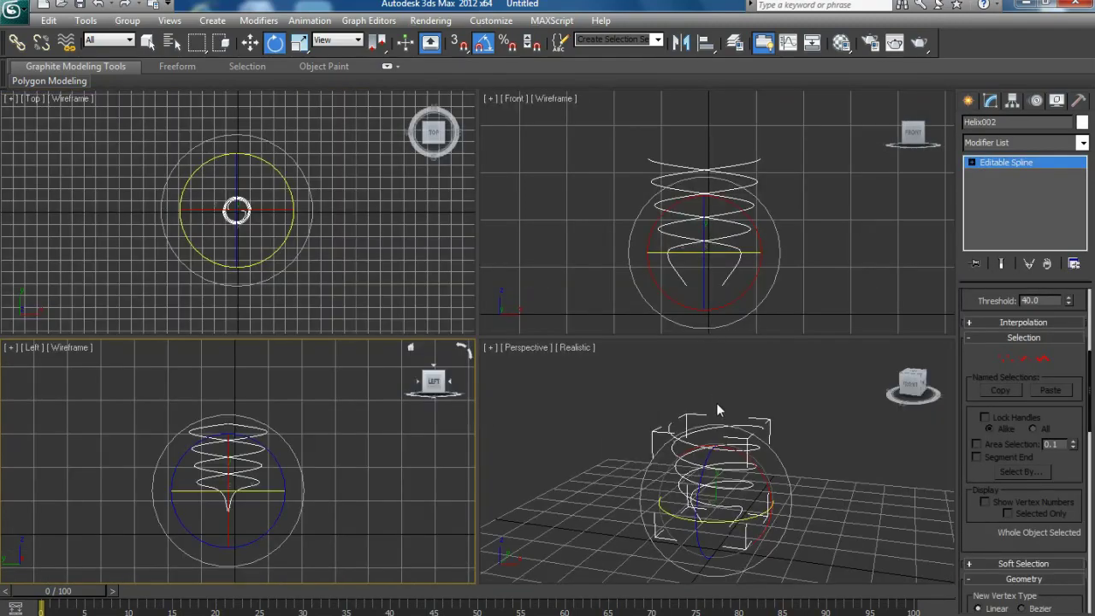
key(alt+w)
mouse_move(502, 342)
alt+middle_down()
mouse_move(589, 368)
mouse_move(632, 342)
mouse_move(615, 345)
mouse_move(606, 367)
mouse_move(598, 328)
mouse_move(751, 374)
alt+middle_up()
key(Delete)
scroll(604, 355, up, 3)
click(625, 203)
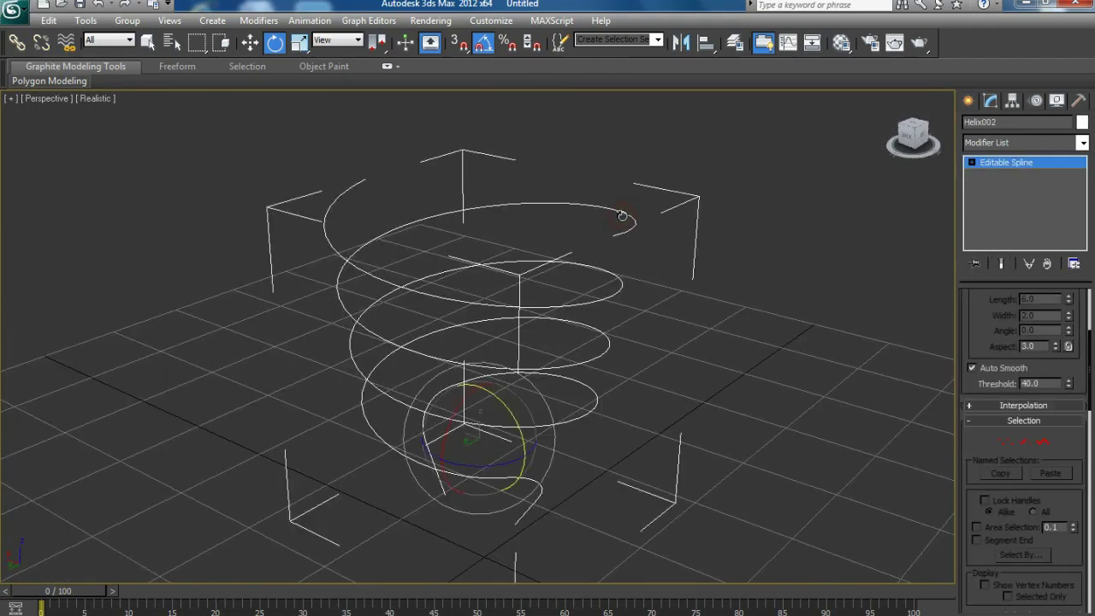
Attach the other spiral into this spline.
scroll(1021, 503, down, 5)
click(995, 468)
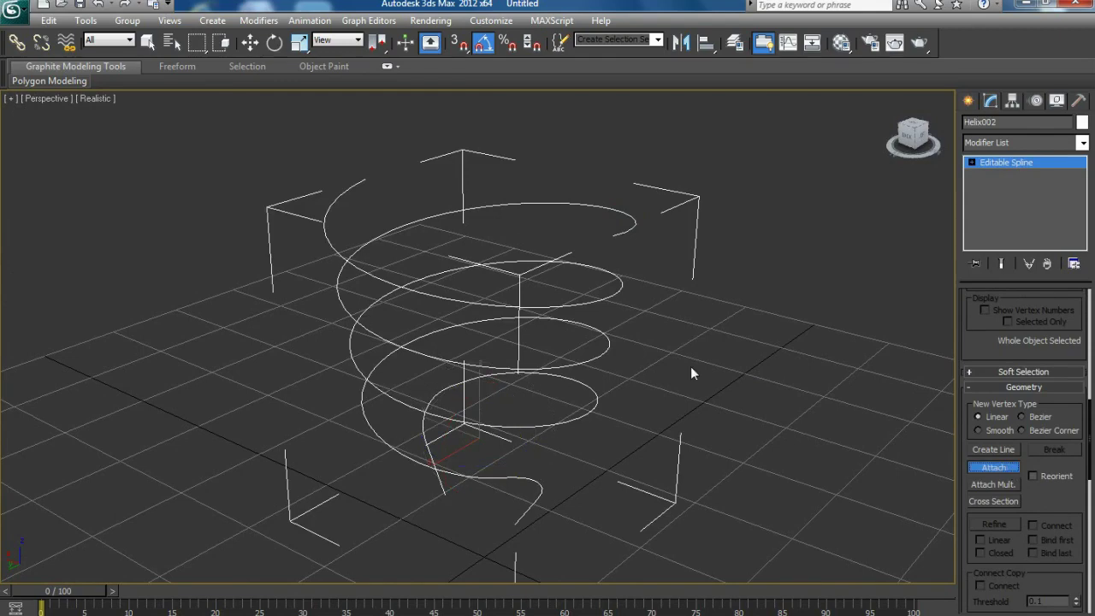
key(w)
scroll(992, 454, up, 5)
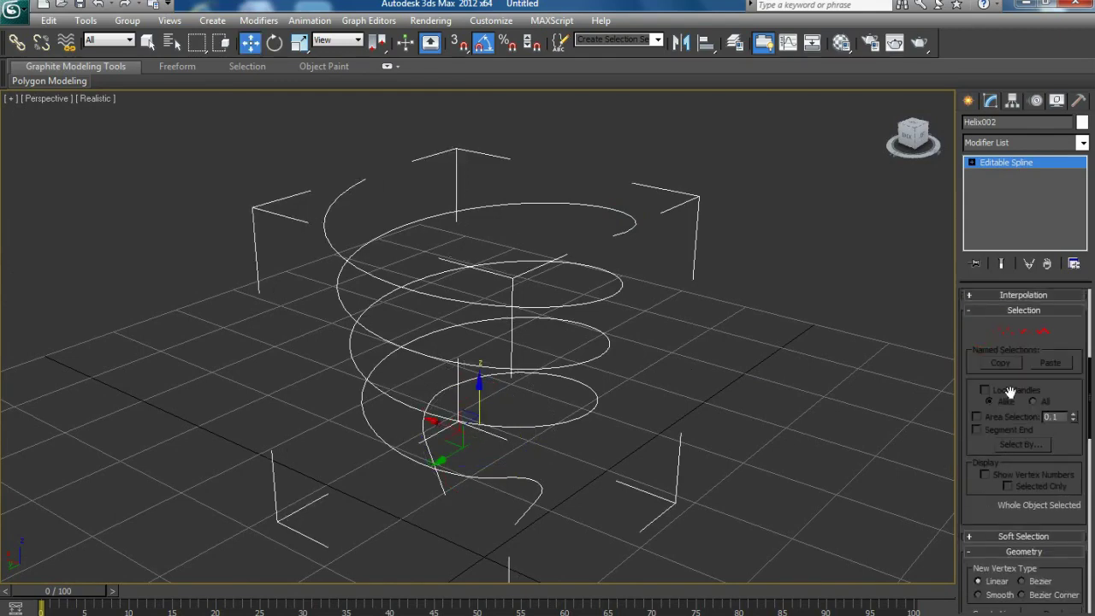
Select the top end vertices of both spirals.
click(1005, 426)
mouse_move(604, 349)
alt+middle_down()
mouse_move(580, 342)
mouse_move(532, 252)
mouse_move(522, 289)
alt+middle_up()
click(425, 217)
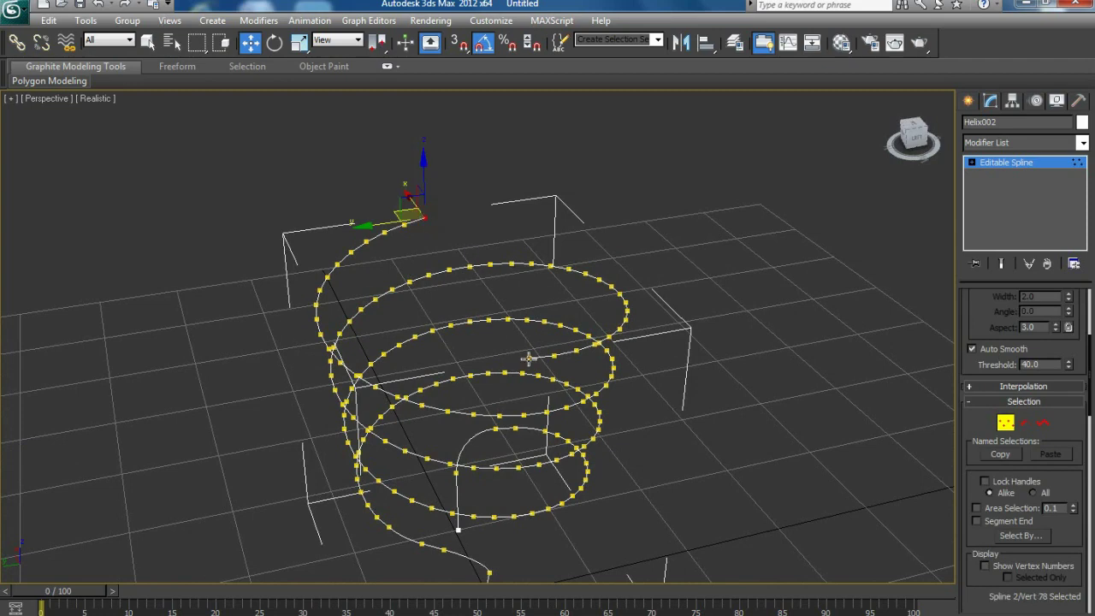
ctrl+click(529, 360)
scroll(1007, 416, down, 3)
scroll(1022, 430, down, 3)
scroll(1022, 430, down, 3)
scroll(1022, 436, down, 3)
scroll(1023, 436, down, 1)
scroll(1027, 436, up, 6)
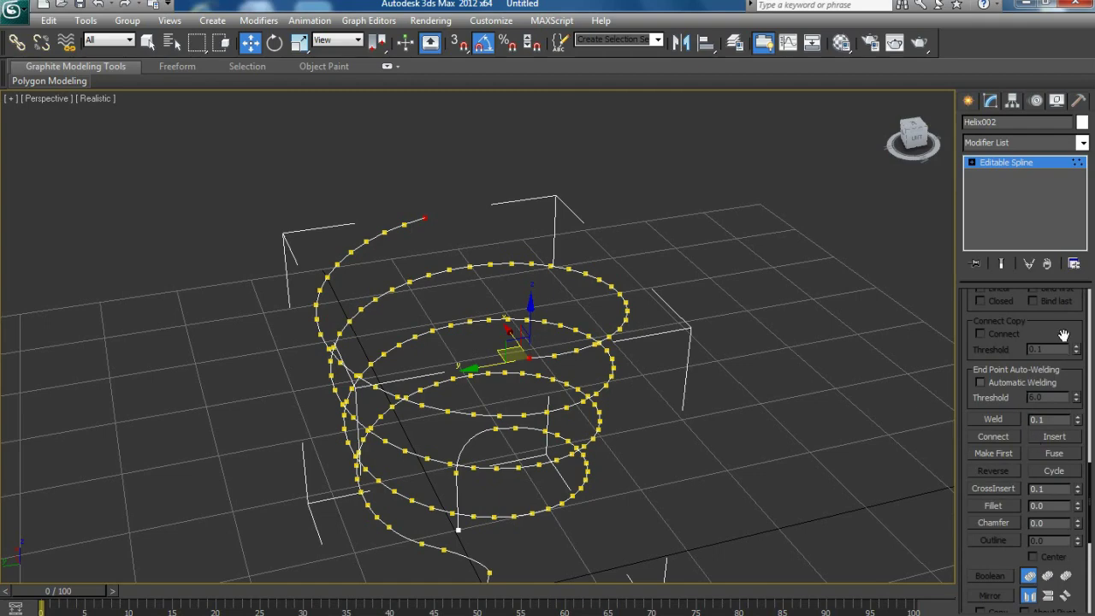
Weld the two top ends with a weld threshold of 64.1.
drag(1060, 328, 1054, 506)
scroll(1051, 479, up, 5)
scroll(1045, 428, up, 5)
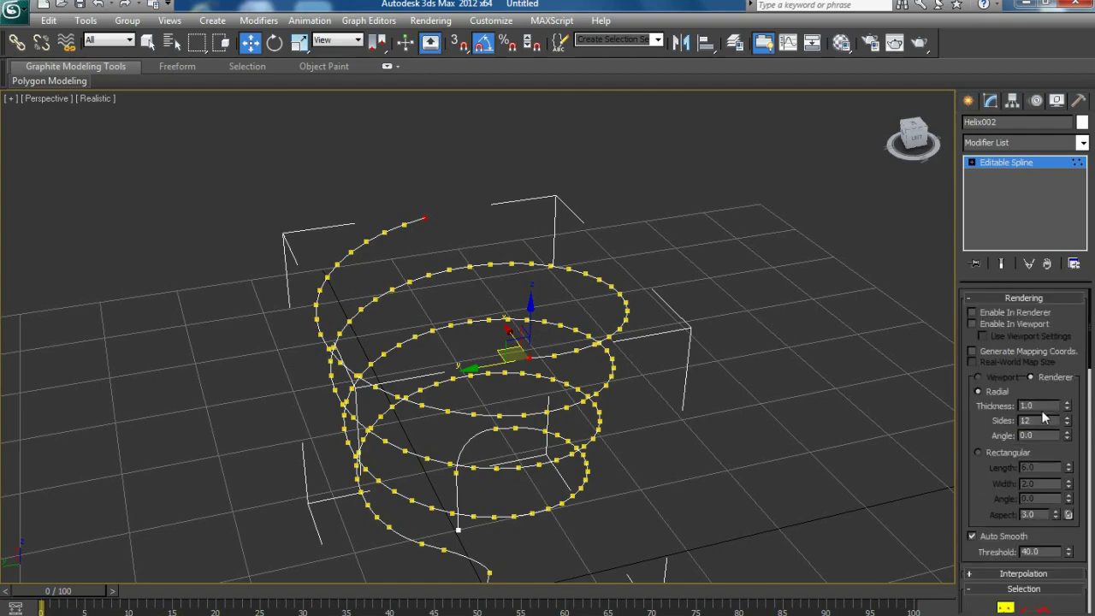
mouse_move(661, 390)
alt+middle_down()
mouse_move(557, 348)
mouse_move(557, 364)
mouse_move(574, 362)
alt+middle_up()
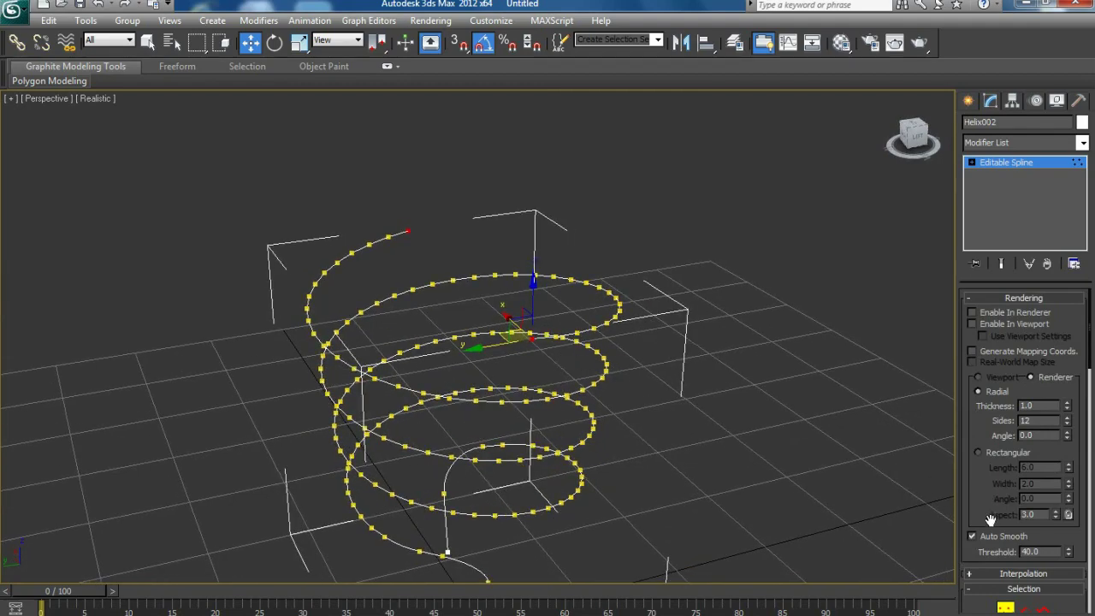
scroll(990, 520, down, 3)
scroll(1018, 492, down, 3)
scroll(1036, 473, down, 3)
scroll(1036, 480, down, 3)
scroll(1035, 481, down, 2)
scroll(1035, 483, down, 1)
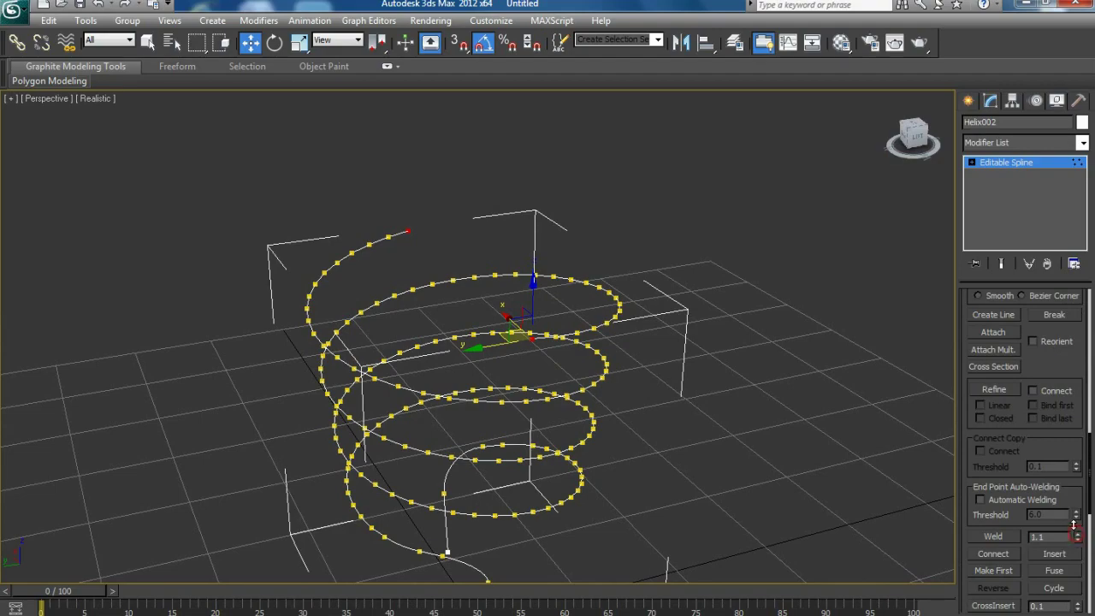
click(1005, 536)
Select the vertices at the welded top and the right tip.
alt+middle_drag(475, 402, 544, 386)
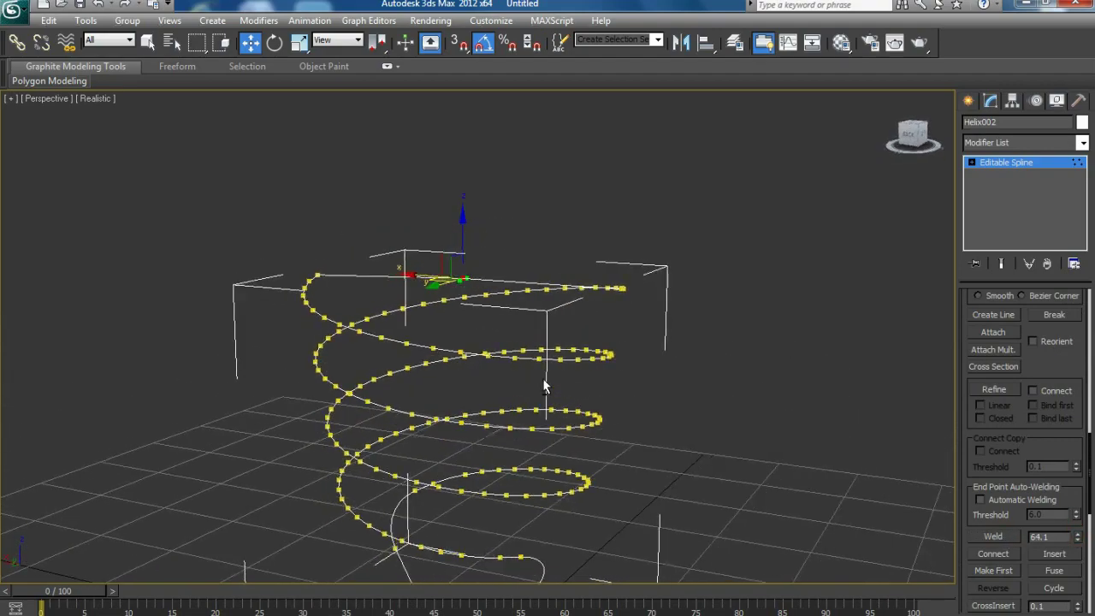
mouse_move(457, 315)
alt+middle_down()
mouse_move(280, 326)
mouse_move(284, 348)
alt+middle_up()
mouse_move(437, 356)
alt+middle_down()
mouse_move(495, 408)
mouse_move(409, 314)
alt+middle_up()
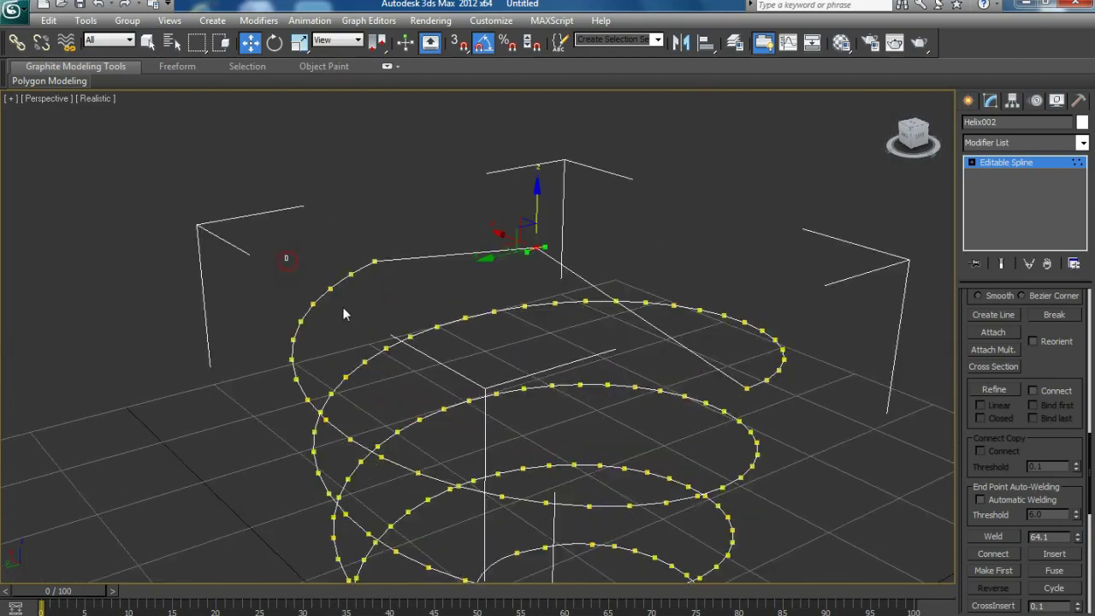
drag(361, 312, 361, 311)
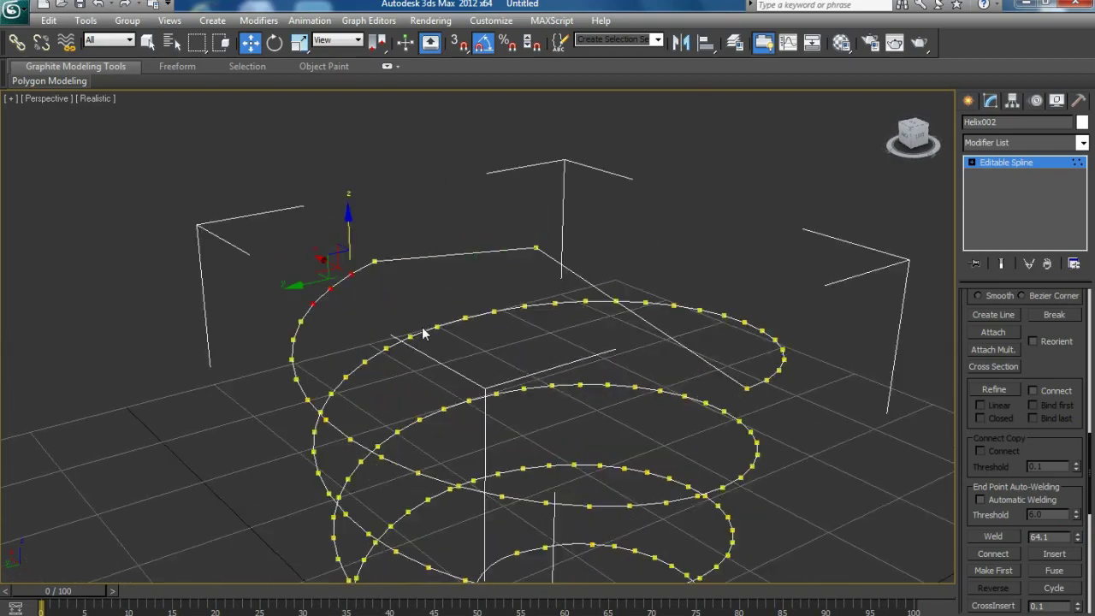
drag(801, 397, 762, 363)
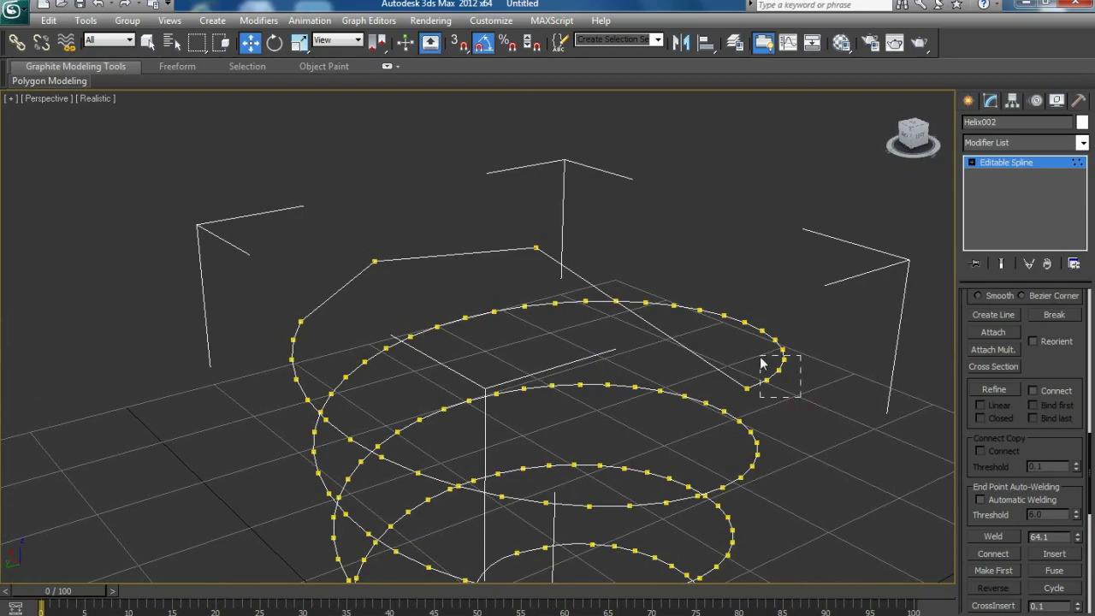
Fillet both end corner vertices into smooth rounded curves.
mouse_move(728, 346)
alt+middle_down()
mouse_move(733, 391)
mouse_move(1046, 474)
alt+middle_up()
scroll(1010, 470, down, 2)
scroll(1005, 479, down, 3)
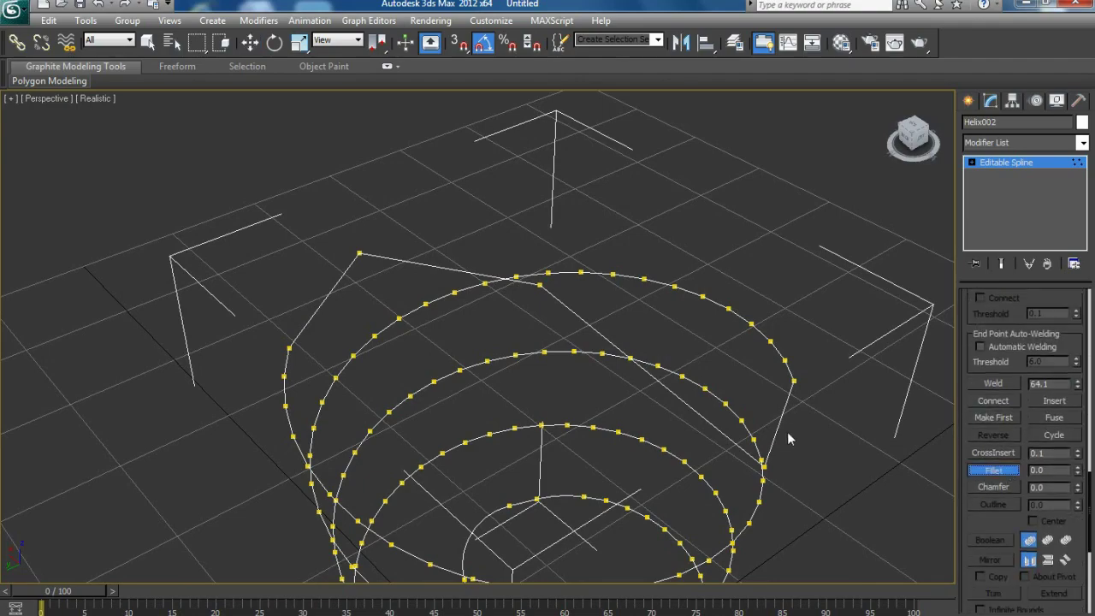
alt+middle_drag(792, 428, 797, 436)
drag(777, 416, 809, 352)
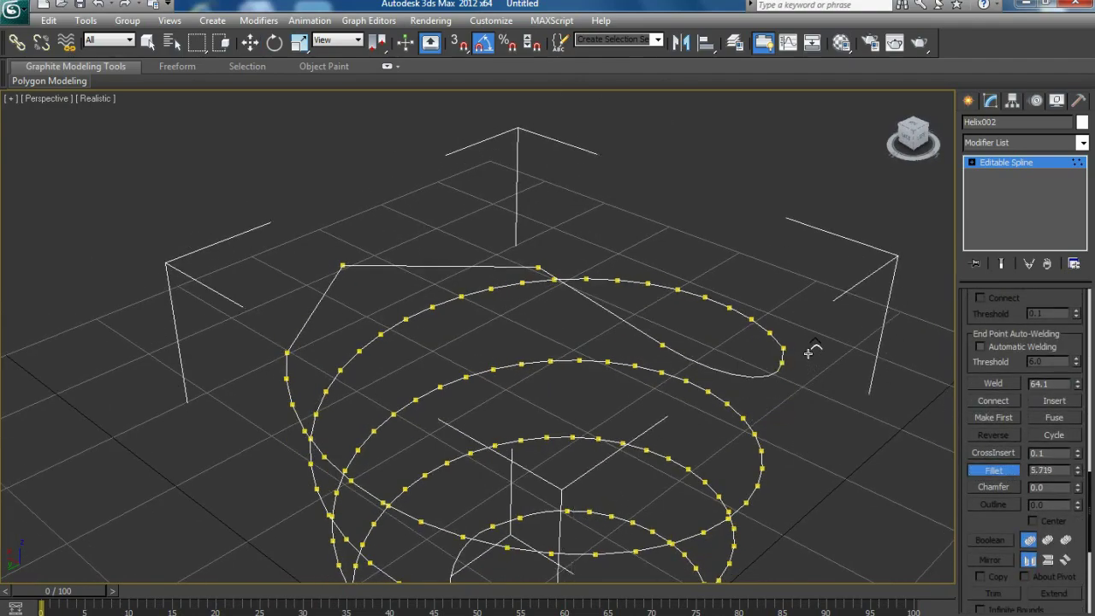
mouse_move(697, 426)
alt+middle_down()
mouse_move(736, 448)
mouse_move(283, 357)
mouse_move(506, 398)
mouse_move(550, 326)
mouse_move(585, 347)
alt+middle_up()
mouse_move(649, 409)
alt+middle_down()
mouse_move(673, 343)
mouse_move(562, 371)
mouse_move(583, 379)
alt+middle_up()
drag(471, 221, 540, 196)
alt+middle_drag(503, 355, 548, 314)
scroll(610, 299, down, 3)
scroll(611, 306, down, 4)
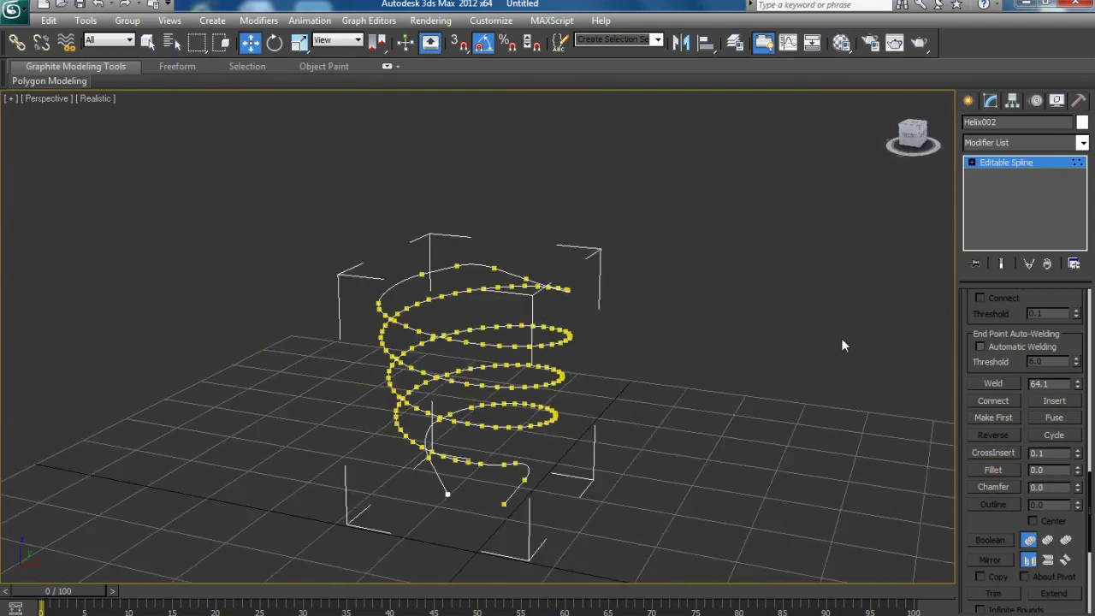
scroll(1001, 319, up, 5)
scroll(1001, 318, up, 5)
click(1006, 413)
Rotate the helix 180 degrees to flip it upside down.
click(703, 420)
mouse_move(702, 419)
alt+middle_down()
mouse_move(491, 414)
mouse_move(525, 386)
mouse_move(572, 379)
mouse_move(699, 384)
mouse_move(501, 325)
alt+middle_up()
scroll(591, 389, up, 4)
scroll(578, 388, down, 4)
click(497, 325)
key(e)
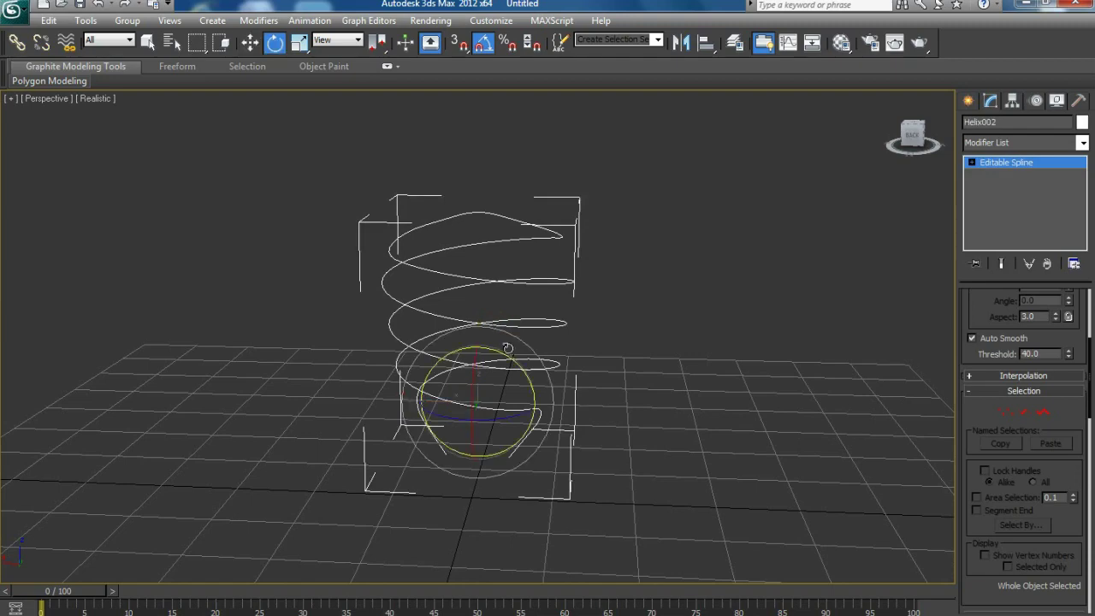
drag(510, 361, 472, 172)
key(w)
mouse_move(472, 171)
alt+middle_down()
mouse_move(615, 367)
mouse_move(511, 373)
alt+middle_up()
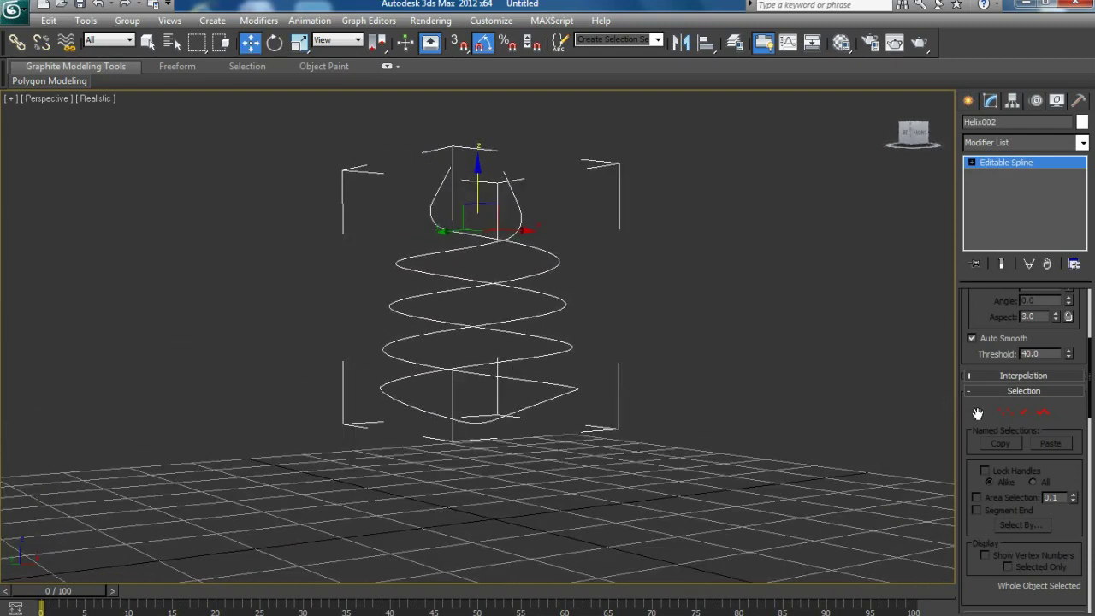
scroll(984, 424, up, 5)
Show the spline as a viewport tube with thickness 4.33.
click(972, 323)
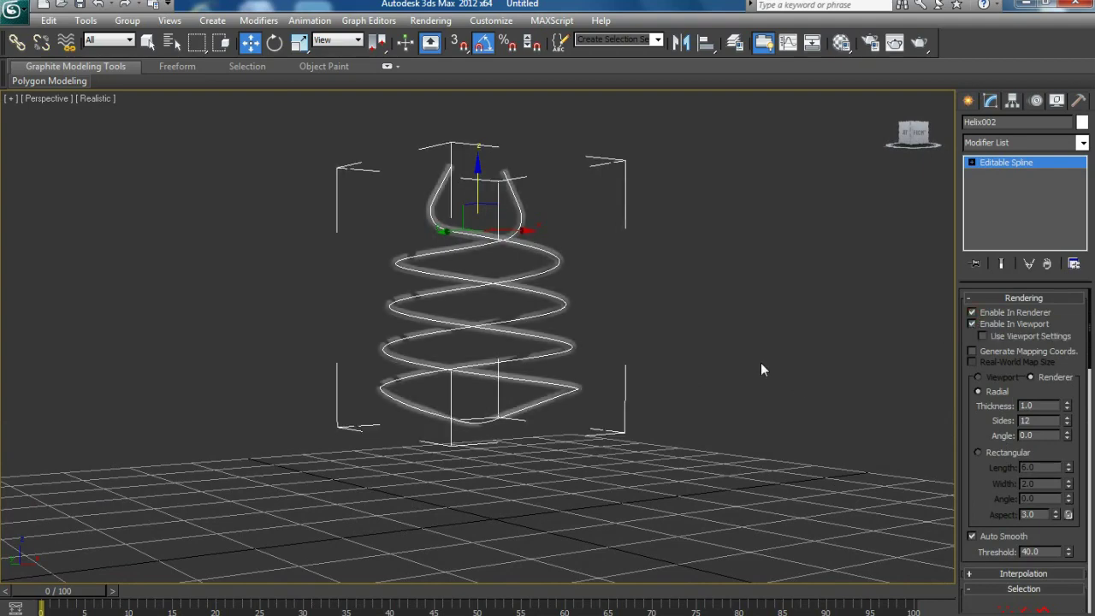
alt+middle_drag(761, 368, 716, 371)
drag(1067, 391, 1080, 155)
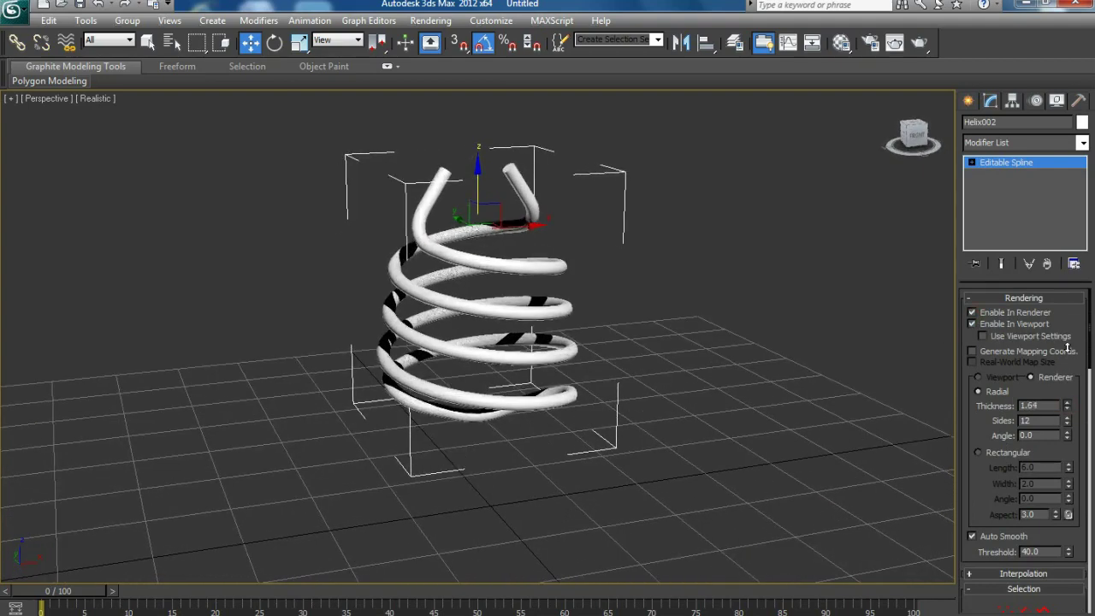
mouse_move(633, 325)
alt+middle_down()
mouse_move(644, 320)
mouse_move(601, 360)
mouse_move(579, 336)
mouse_move(546, 330)
mouse_move(552, 338)
alt+middle_up()
scroll(592, 326, up, 3)
scroll(578, 336, down, 3)
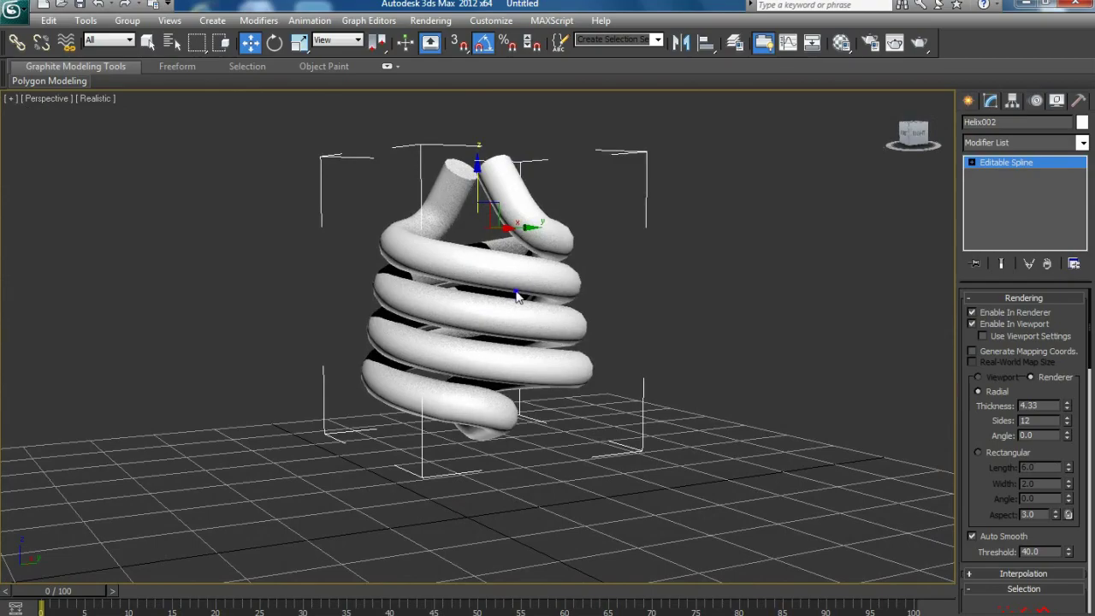
Convert the helix tube Helix002 to an Editable Poly and show its mesh edges.
right_click(511, 285)
click(744, 452)
mouse_move(462, 377)
alt+middle_down()
mouse_move(454, 359)
mouse_move(467, 344)
mouse_move(432, 320)
alt+middle_up()
key(F4)
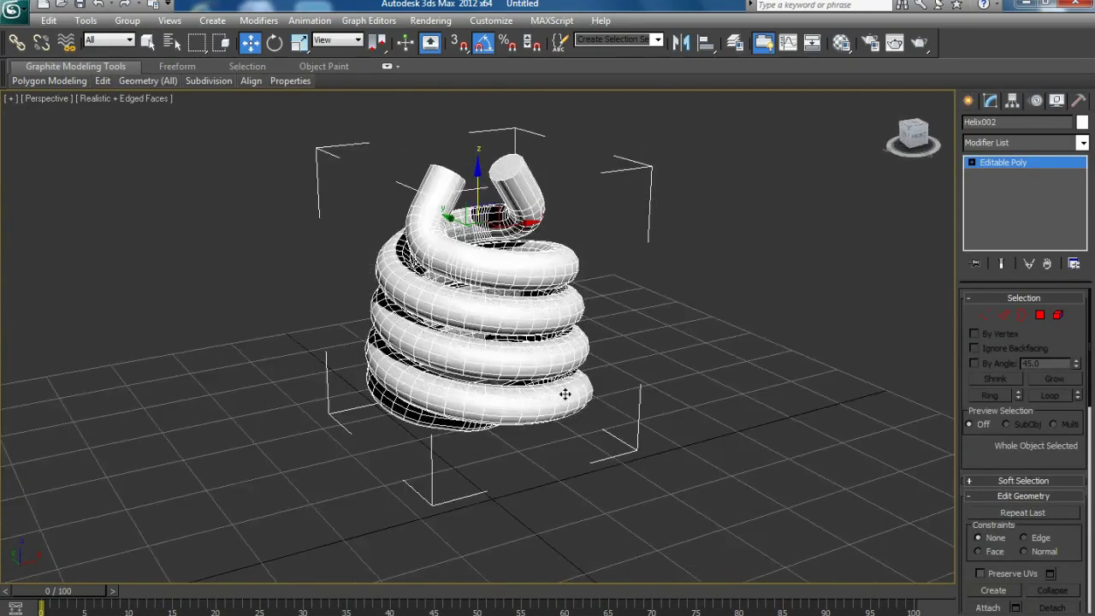
alt+middle_drag(433, 320, 572, 345)
click(601, 331)
click(486, 319)
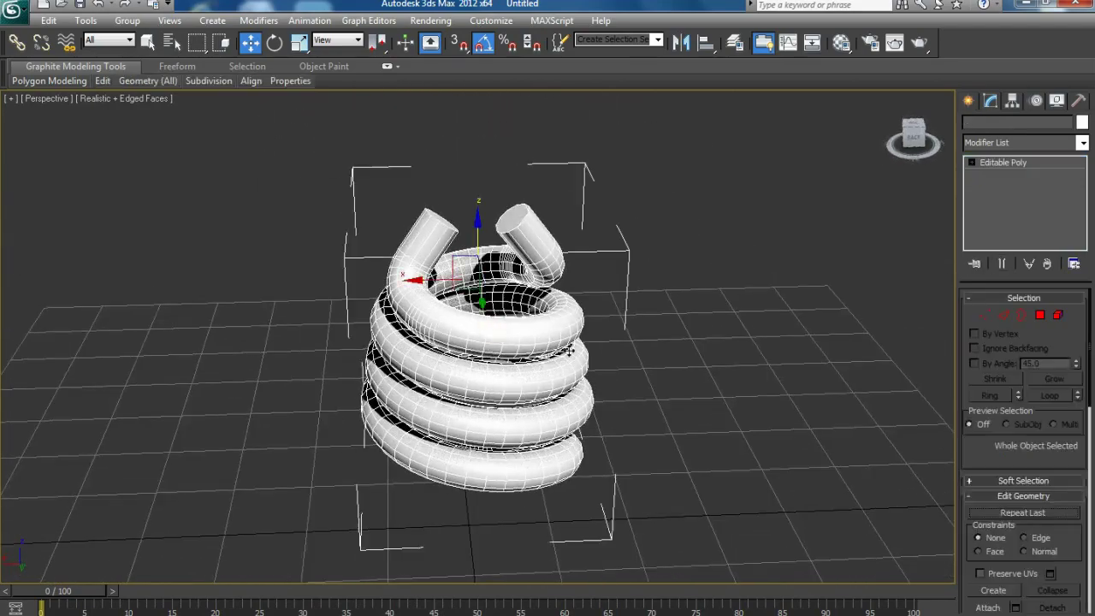
Try selecting the two tube-end polygons in Polygon mode, then clear the selection.
click(1041, 316)
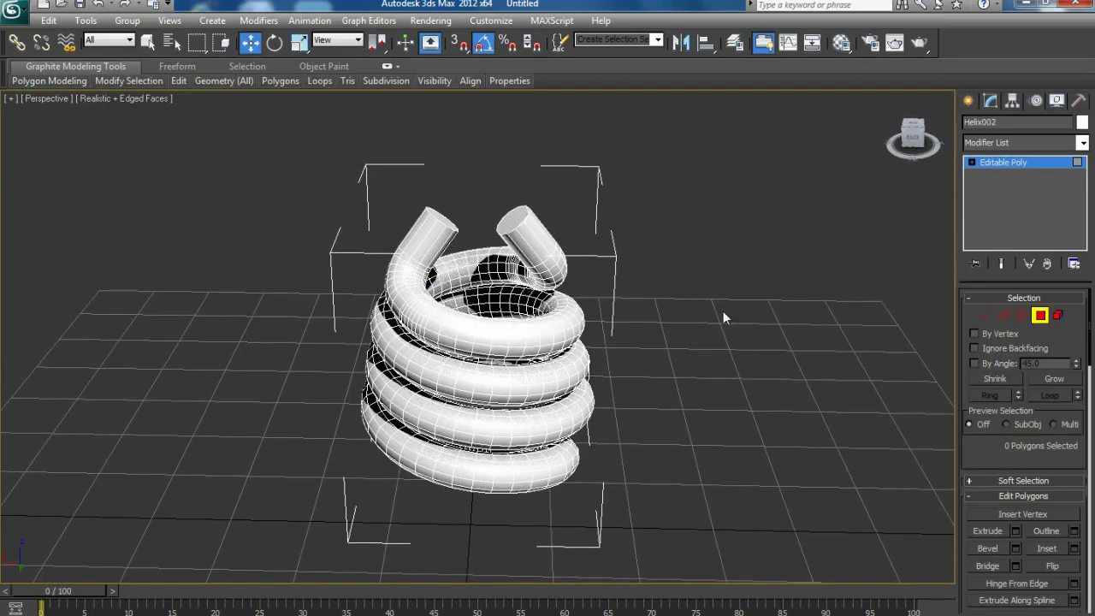
click(514, 219)
ctrl+click(434, 219)
key(z)
alt+middle_drag(490, 307, 531, 299)
click(689, 248)
click(706, 291)
click(744, 338)
scroll(745, 338, down, 5)
mouse_move(745, 338)
alt+middle_down()
mouse_move(646, 324)
mouse_move(652, 312)
alt+middle_up()
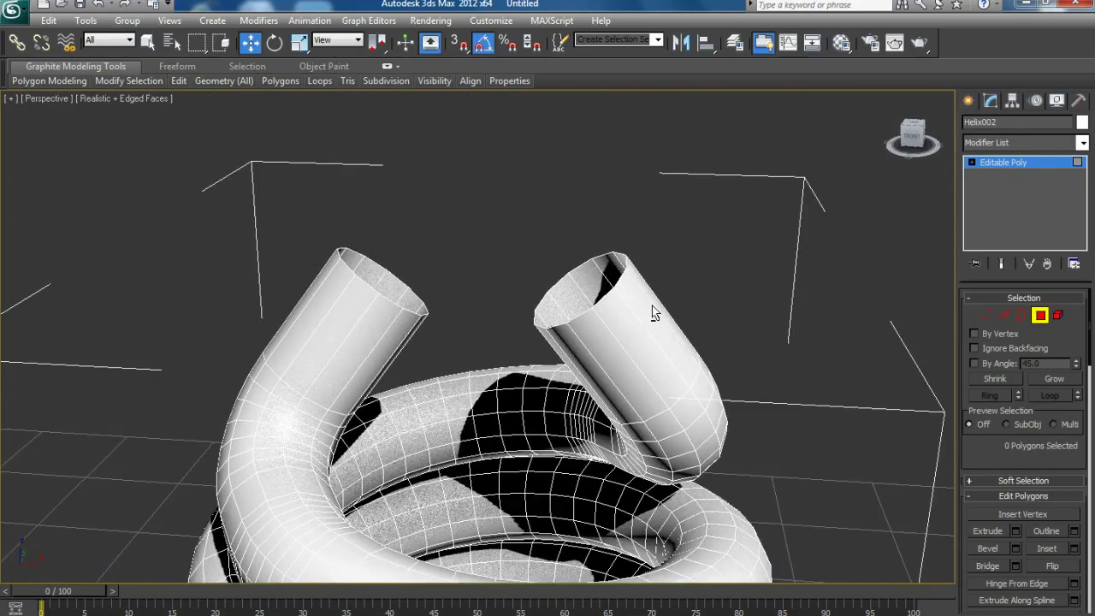
Select both open tube-end borders in Border mode.
click(1022, 316)
drag(283, 231, 652, 307)
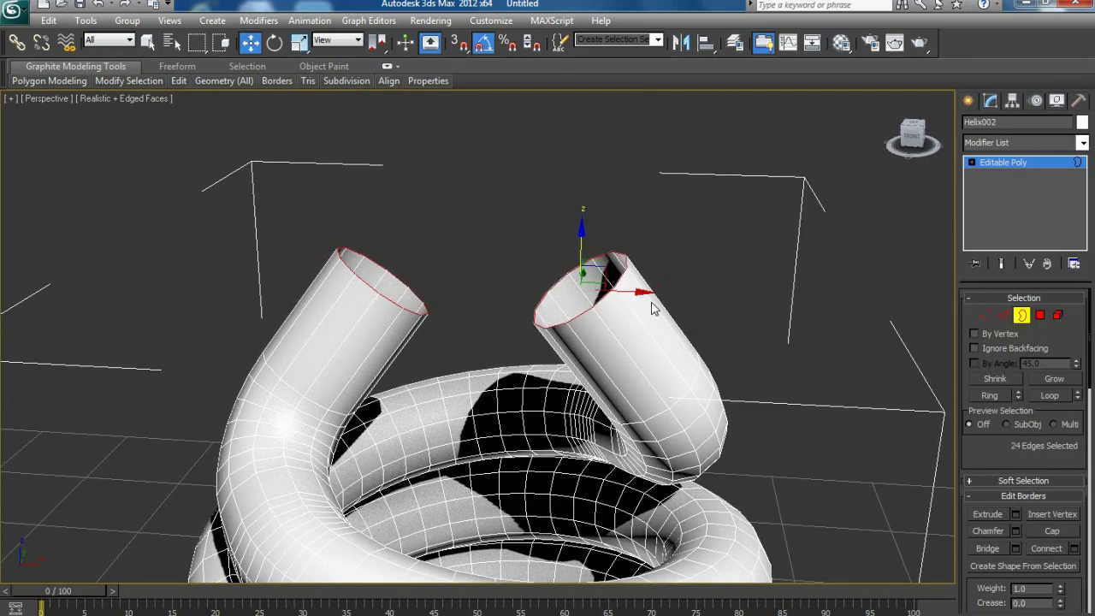
scroll(653, 305, down, 2)
scroll(653, 310, down, 2)
mouse_move(652, 309)
alt+middle_down()
mouse_move(519, 200)
mouse_move(518, 185)
mouse_move(522, 211)
mouse_move(524, 199)
alt+middle_up()
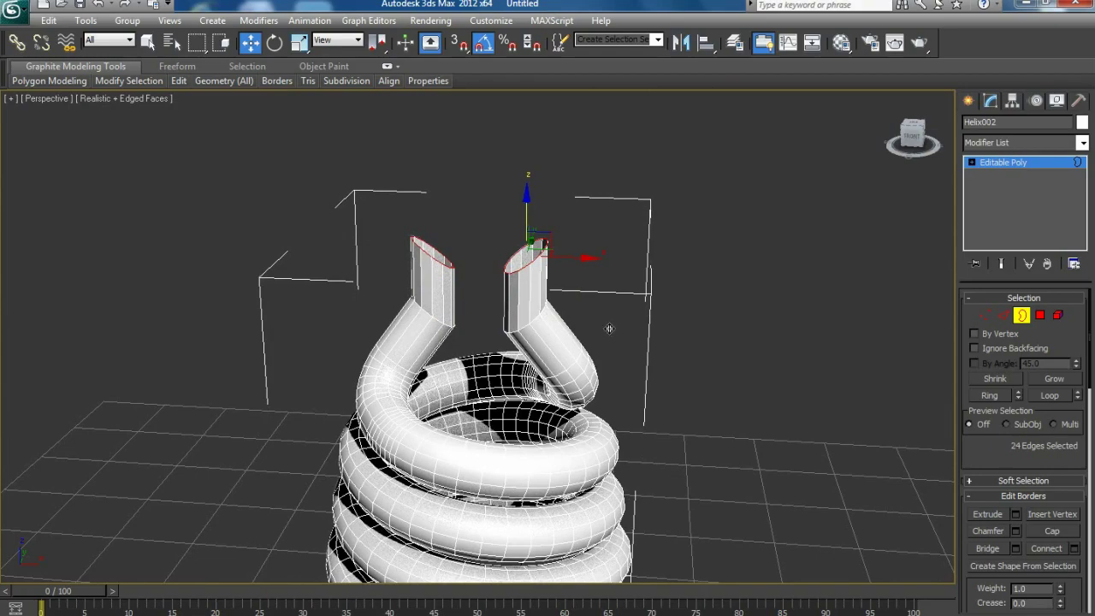
scroll(1028, 455, down, 10)
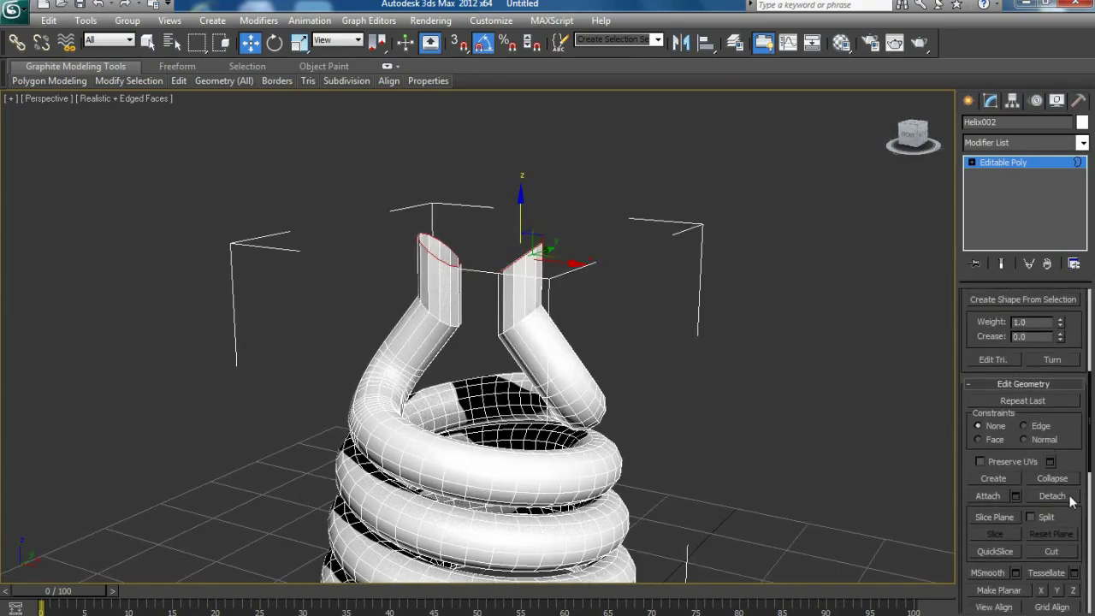
Flatten both tube-end borders level with Make Planar Z, then pick an edge at the right tube joint.
click(1075, 550)
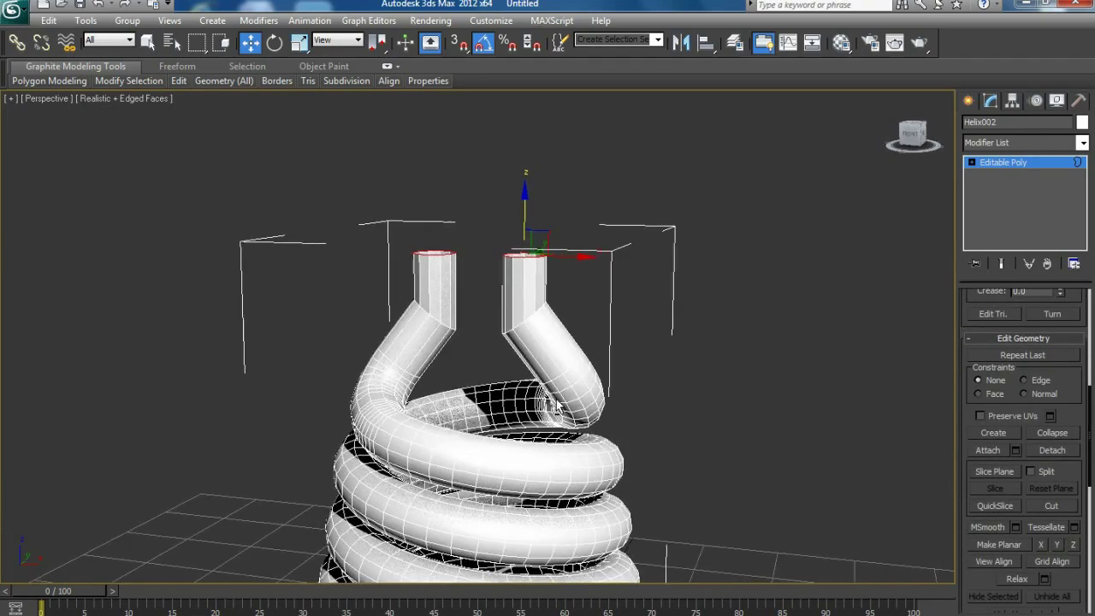
scroll(1027, 411, up, 8)
scroll(1010, 342, up, 2)
click(1004, 315)
scroll(560, 350, up, 4)
click(597, 374)
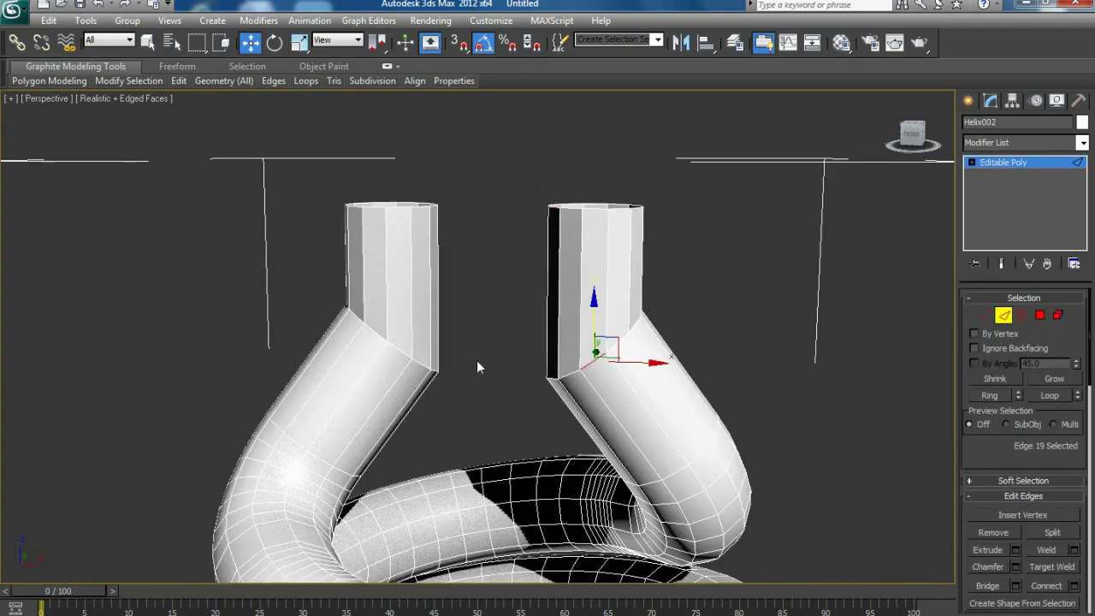
Loop-select both tube-joint edges and chamfer them by 3.117.
key(alt+l)
alt+middle_drag(441, 370, 446, 425)
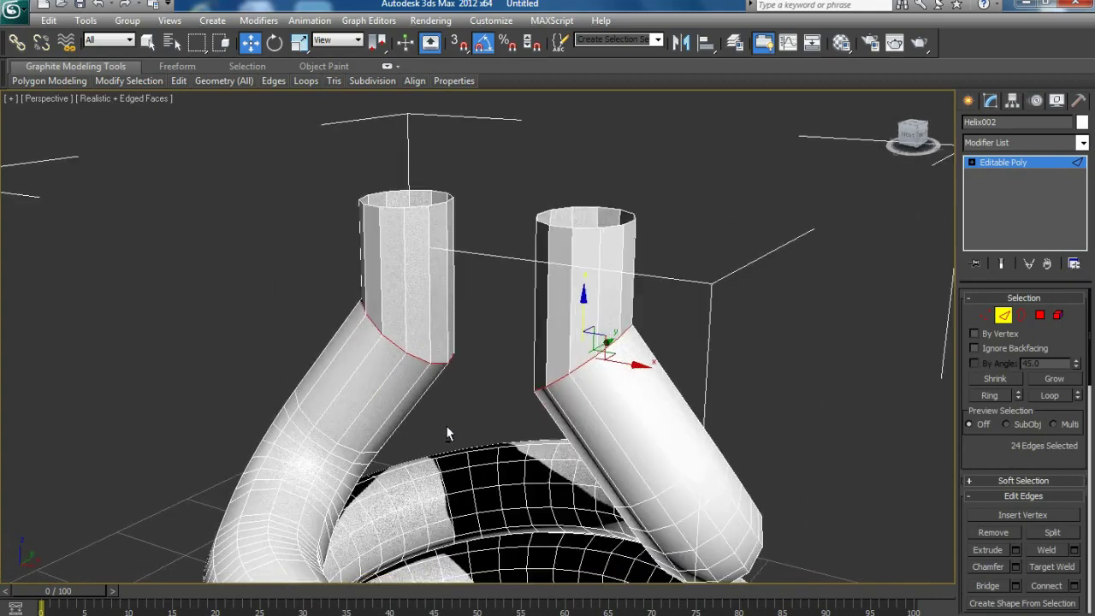
click(1015, 567)
mouse_move(490, 346)
mouse_down()
mouse_move(492, 333)
mouse_move(493, 366)
mouse_up()
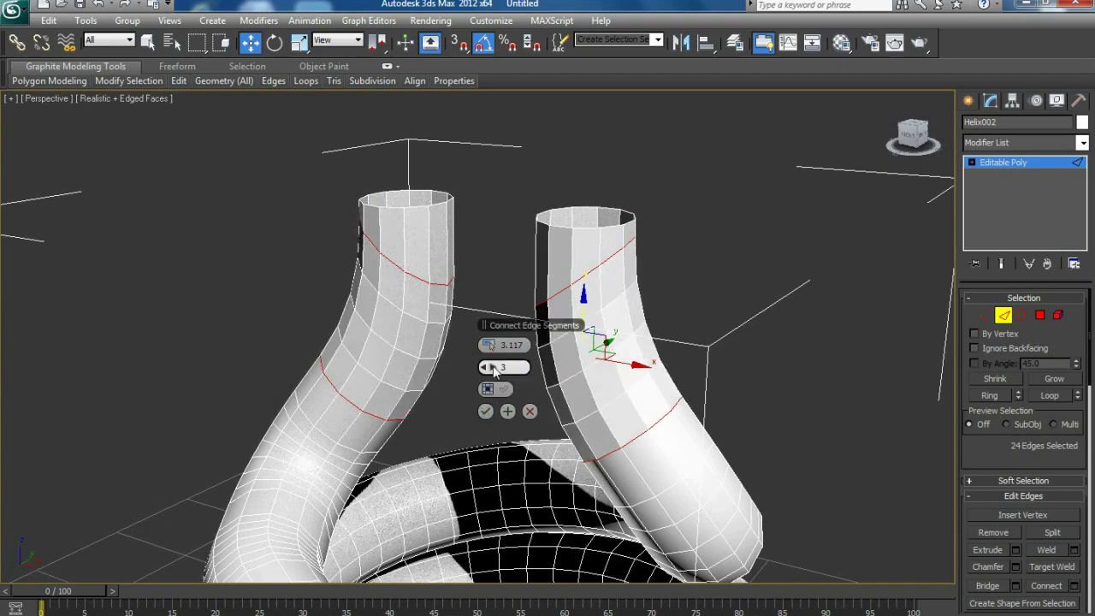
click(485, 411)
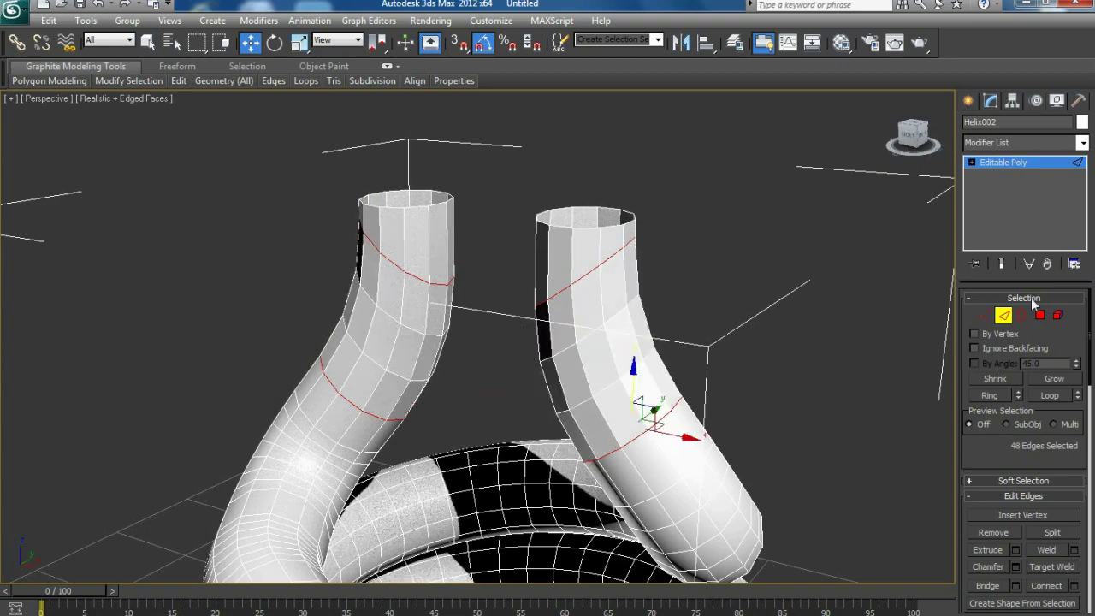
Exit edge editing, deselect the tube, and orbit to view the lamp above the grid floor.
click(1004, 315)
click(723, 315)
mouse_move(723, 315)
alt+middle_down()
mouse_move(620, 330)
mouse_move(723, 310)
mouse_move(677, 308)
mouse_move(487, 342)
mouse_move(498, 353)
alt+middle_up()
scroll(620, 330, down, 3)
scroll(672, 328, down, 3)
scroll(653, 311, down, 3)
mouse_move(462, 366)
alt+middle_down()
mouse_move(533, 347)
mouse_move(539, 389)
alt+middle_up()
scroll(533, 347, up, 3)
scroll(533, 347, up, 2)
mouse_move(533, 347)
alt+middle_down()
mouse_move(536, 384)
mouse_move(542, 379)
alt+middle_up()
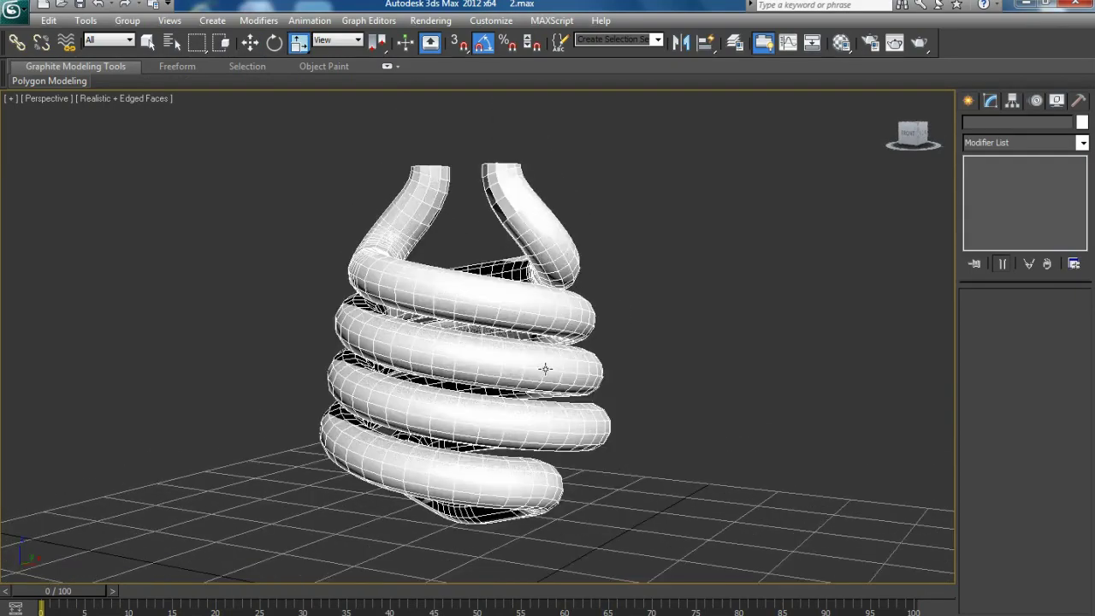
In the full-size Front view, soft-select the top vertex rings with falloff 4.698 and scale them outward.
key(alt+w)
click(725, 248)
key(alt+w)
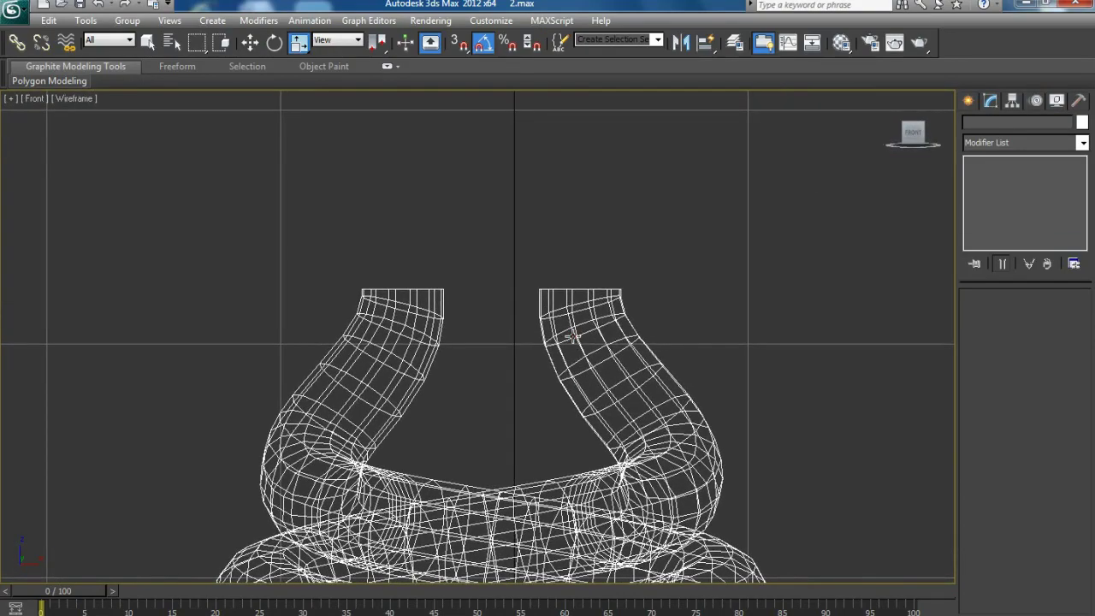
key(1)
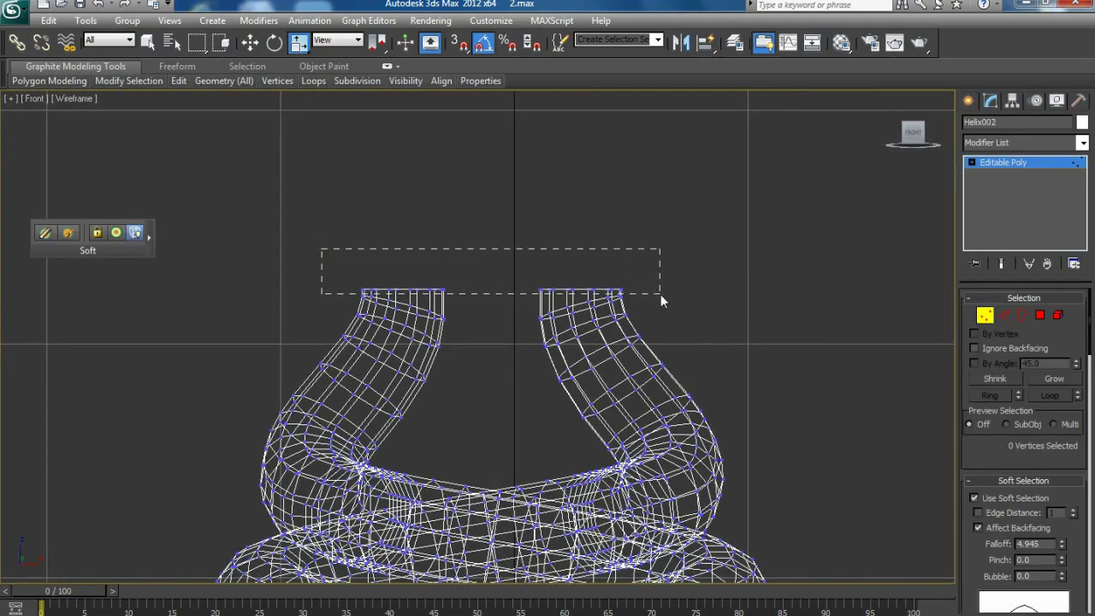
drag(662, 291, 660, 295)
middle_drag(589, 402, 571, 376)
drag(1062, 548, 1061, 544)
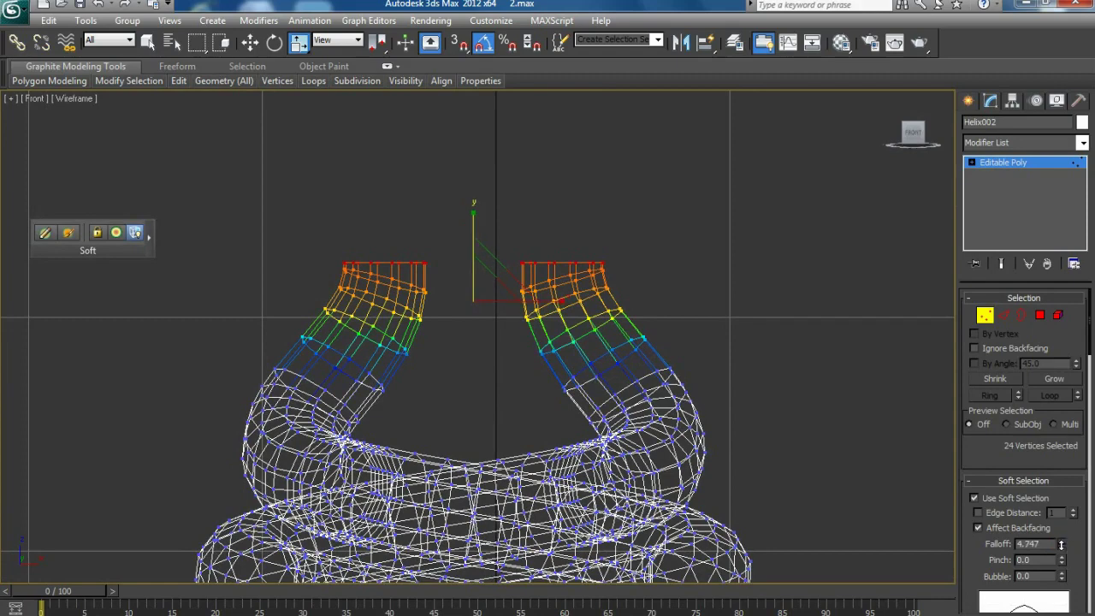
drag(484, 286, 488, 276)
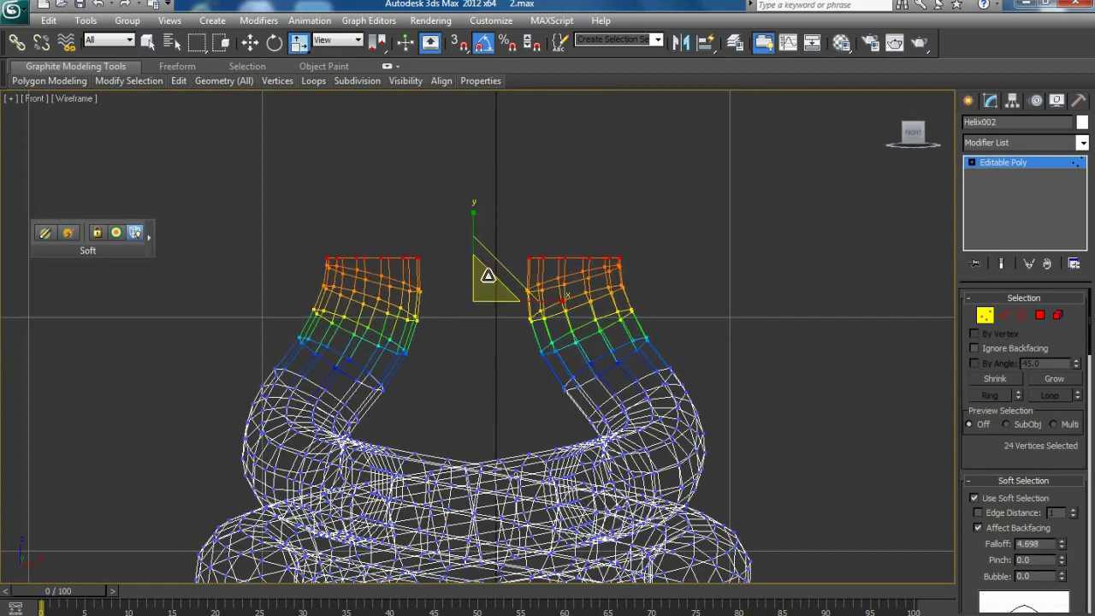
Return to object level and frame the lamp tube in the full-size Perspective view.
click(986, 318)
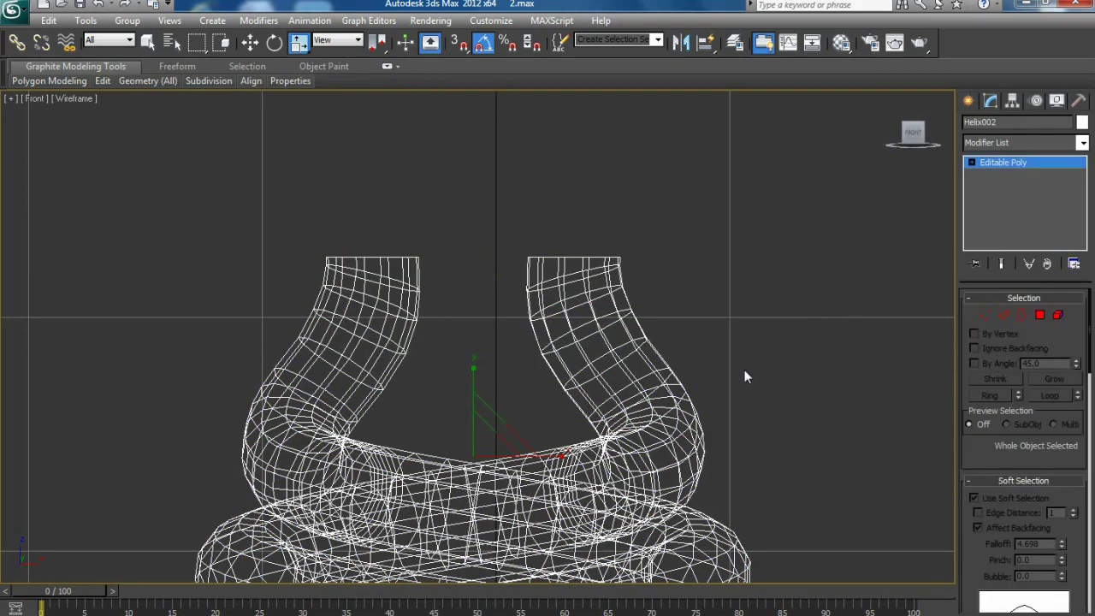
key(alt+w)
click(745, 370)
key(alt+w)
scroll(622, 404, down, 3)
alt+middle_drag(622, 404, 508, 374)
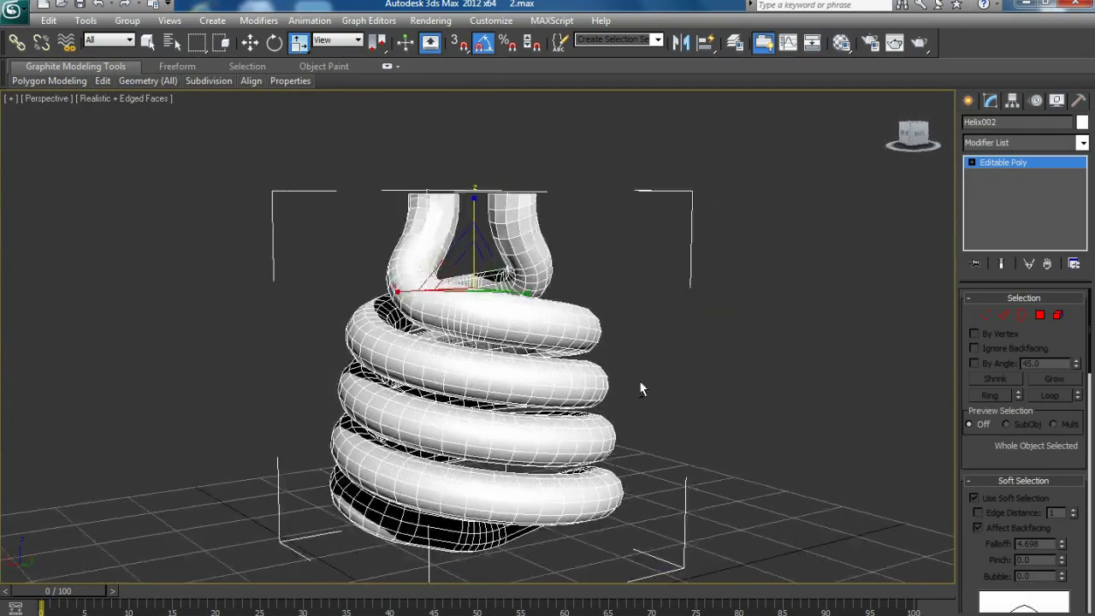
middle_drag(598, 380, 599, 354)
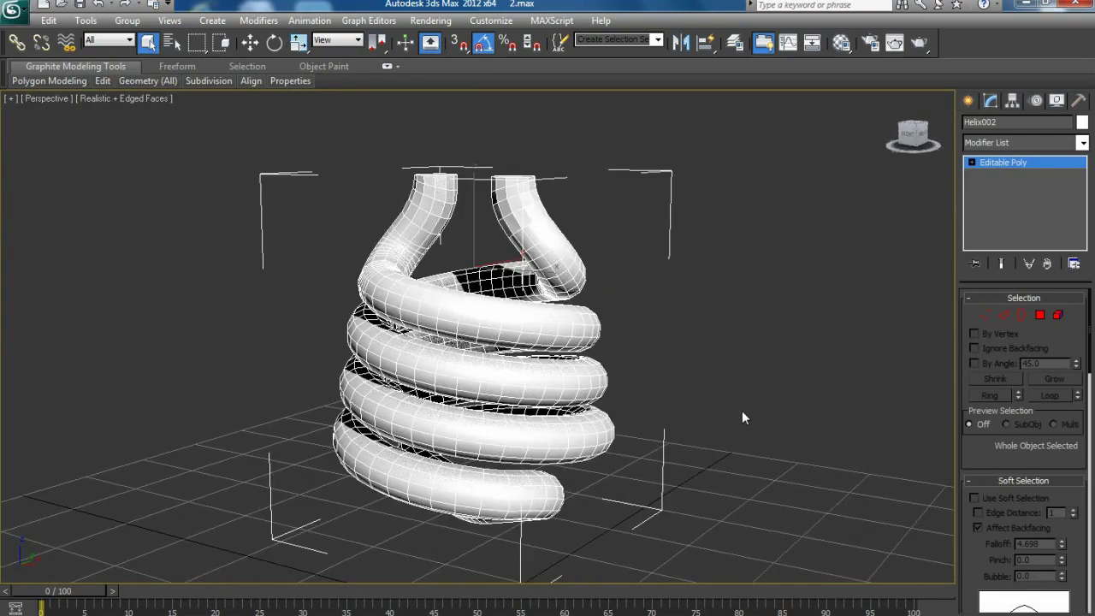
Cap the two open tube-top borders.
scroll(479, 359, up, 2)
scroll(479, 359, up, 1)
click(1020, 315)
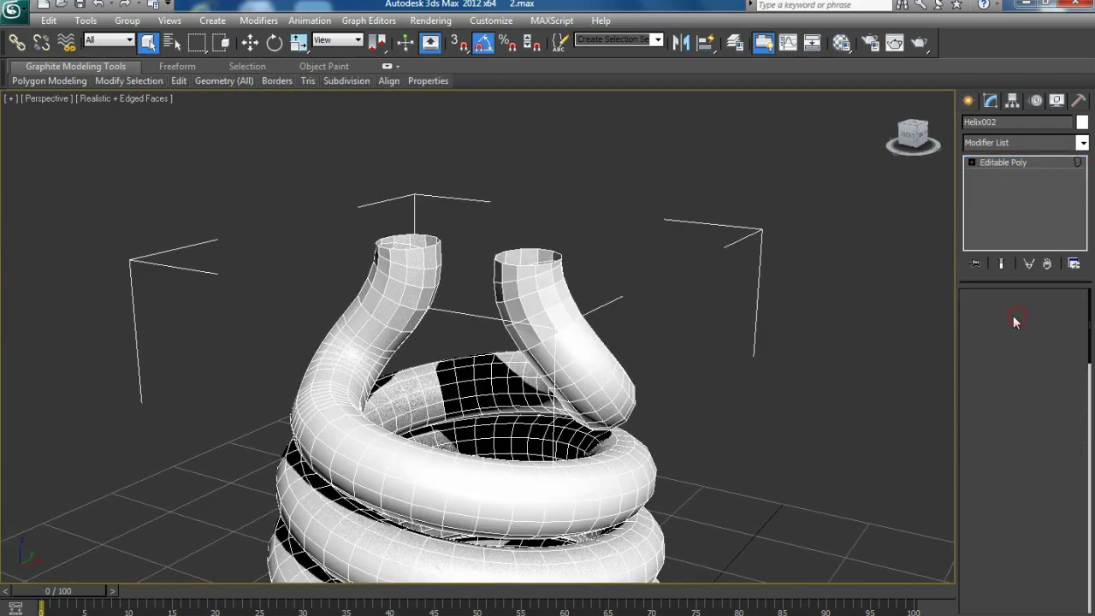
drag(544, 280, 548, 281)
scroll(1027, 445, down, 2)
scroll(1036, 479, down, 3)
scroll(1055, 513, down, 2)
click(1053, 511)
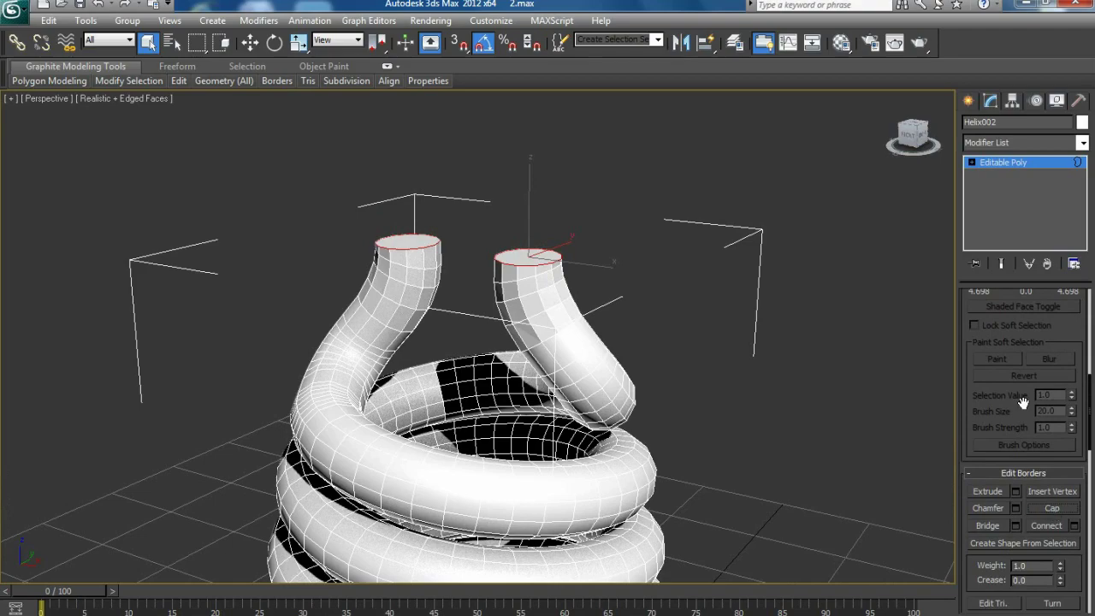
scroll(1024, 404, up, 4)
scroll(1024, 404, up, 3)
Select both tube-top cap polygons and maximize the Front view.
click(1040, 315)
click(408, 242)
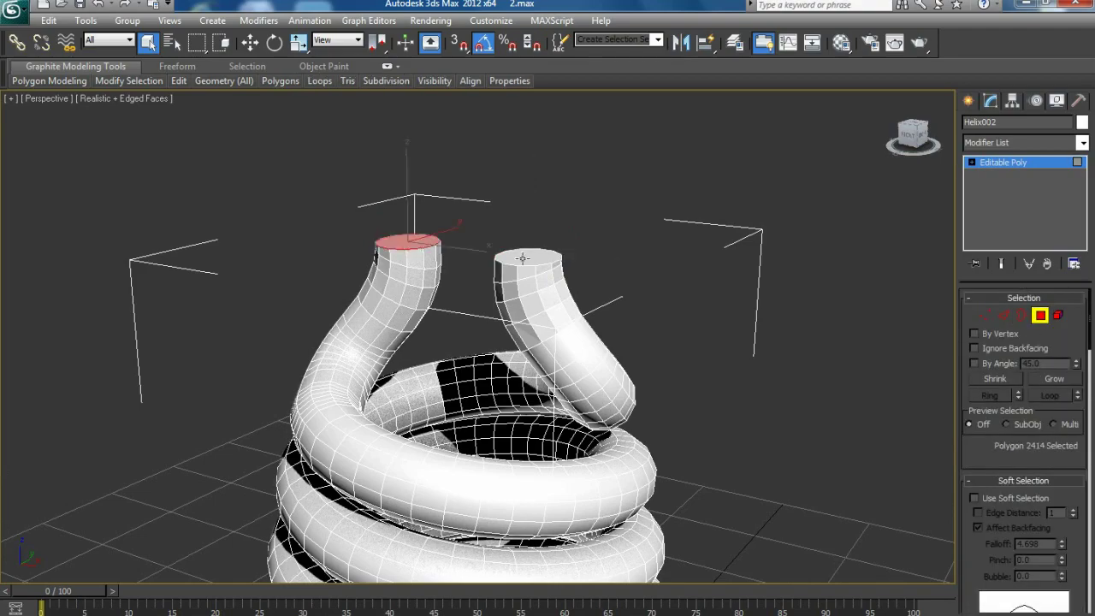
click(542, 256)
key(alt+w)
right_click(640, 216)
key(alt+w)
scroll(623, 298, up, 2)
scroll(623, 298, down, 2)
scroll(973, 557, down, 5)
scroll(999, 464, down, 5)
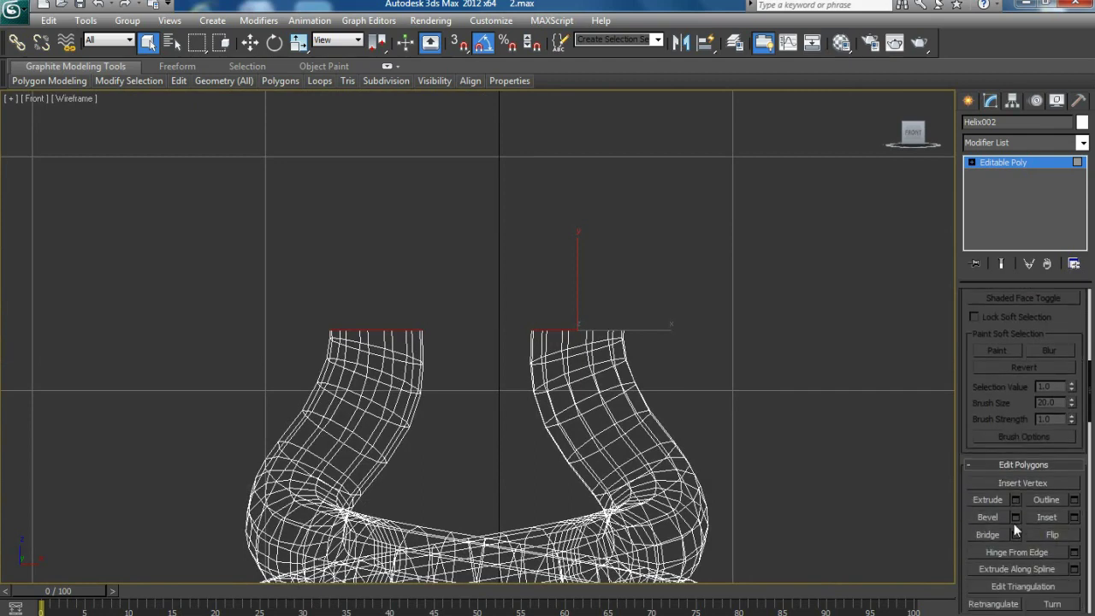
Bevel the caps with outline 0 and height 4.466 to extrude them upward.
click(1015, 517)
right_click(492, 368)
drag(495, 391, 493, 389)
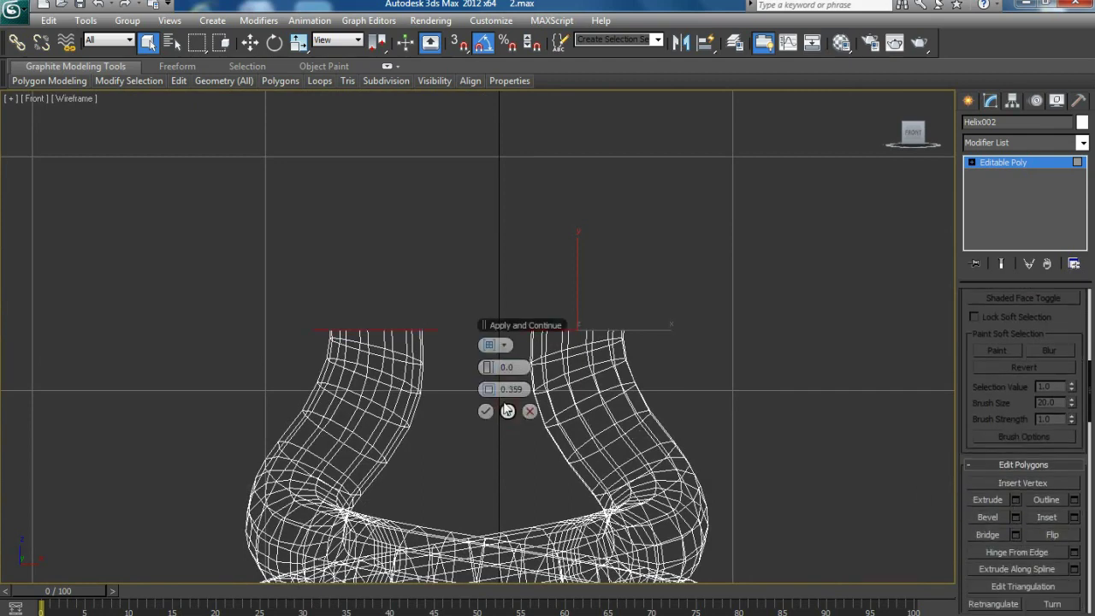
right_click(499, 390)
drag(502, 366, 588, 356)
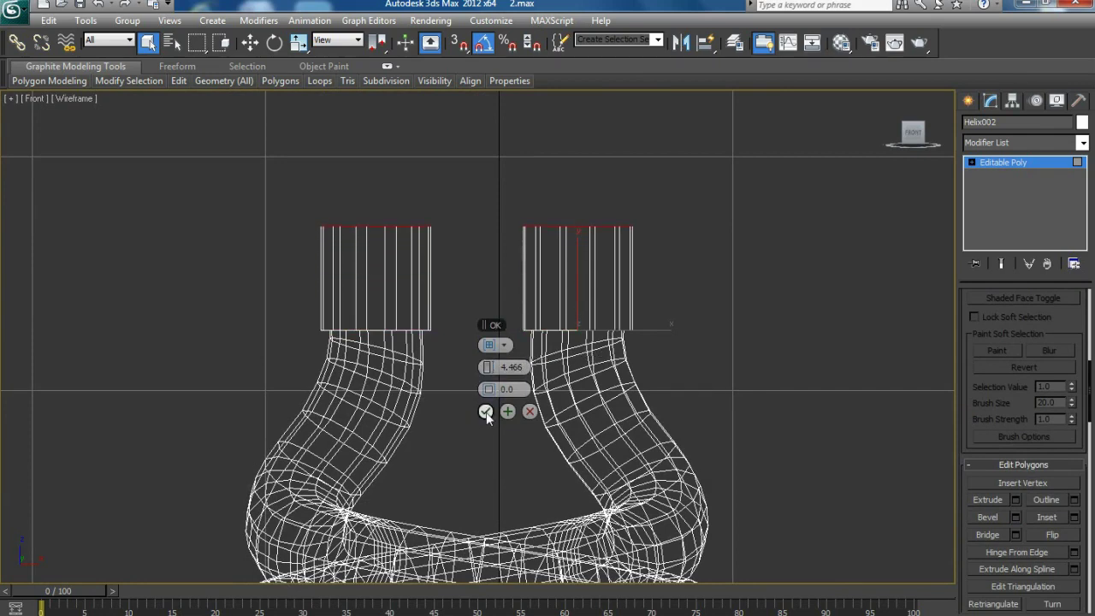
click(485, 412)
scroll(1005, 370, up, 5)
click(1003, 315)
scroll(1019, 479, down, 1)
Connect two edge loops across both cylinder stubs with pinch 95.
scroll(1020, 520, down, 2)
scroll(1019, 584, down, 1)
click(1074, 599)
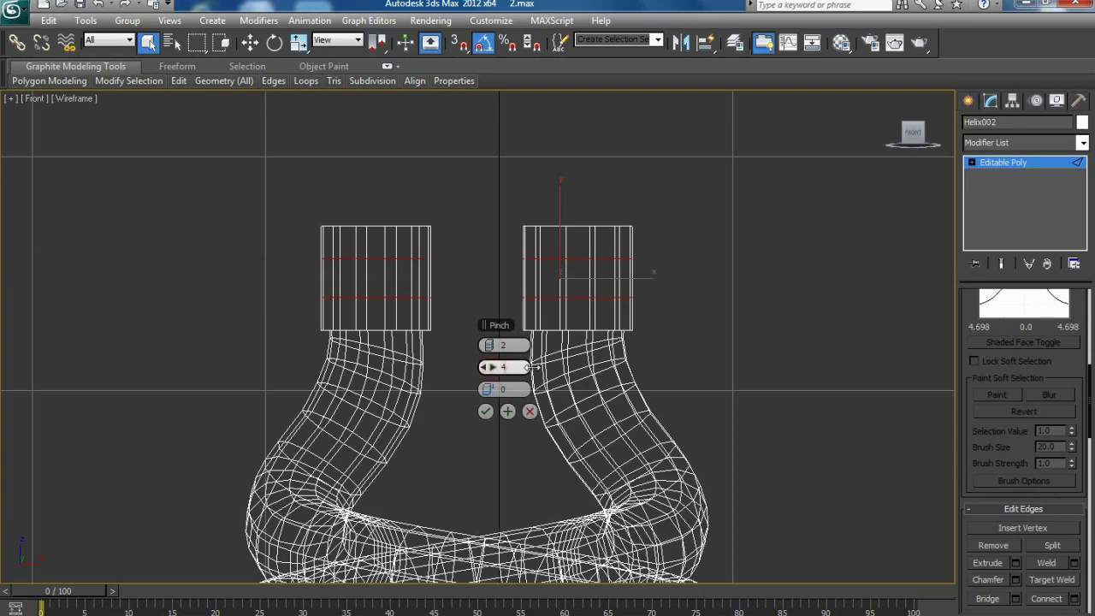
drag(785, 349, 694, 356)
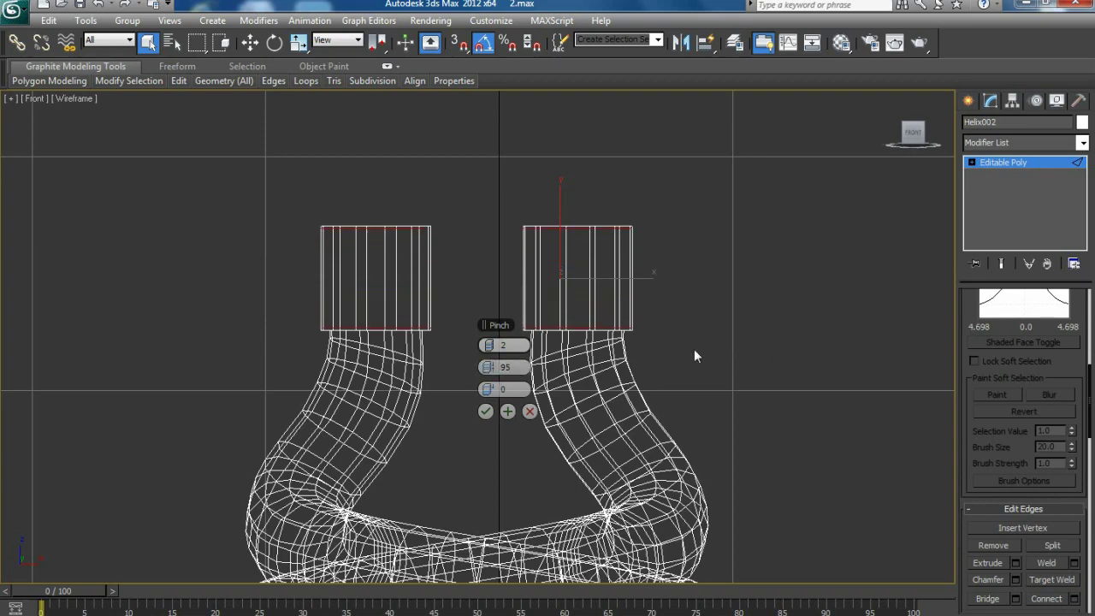
click(486, 413)
scroll(990, 428, up, 5)
scroll(990, 428, up, 3)
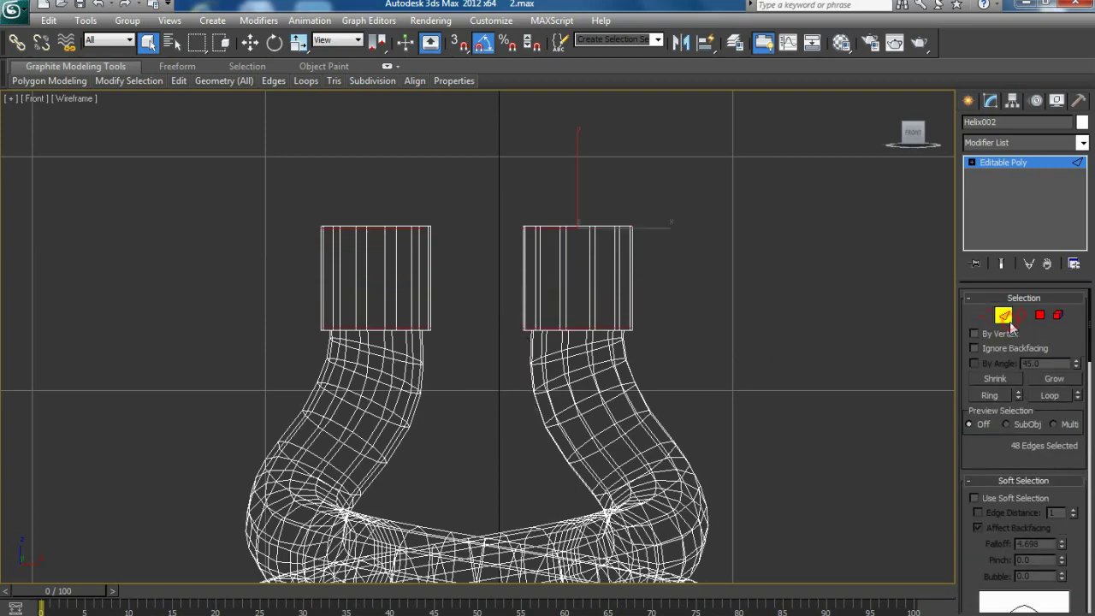
Exit edge mode and orbit to look down on the lamp and grid in the four-view layout.
click(811, 412)
key(alt+w)
key(alt+w)
scroll(776, 474, down, 3)
scroll(790, 481, down, 2)
scroll(617, 486, down, 2)
alt+middle_drag(610, 484, 602, 419)
scroll(604, 430, up, 1)
scroll(606, 435, up, 3)
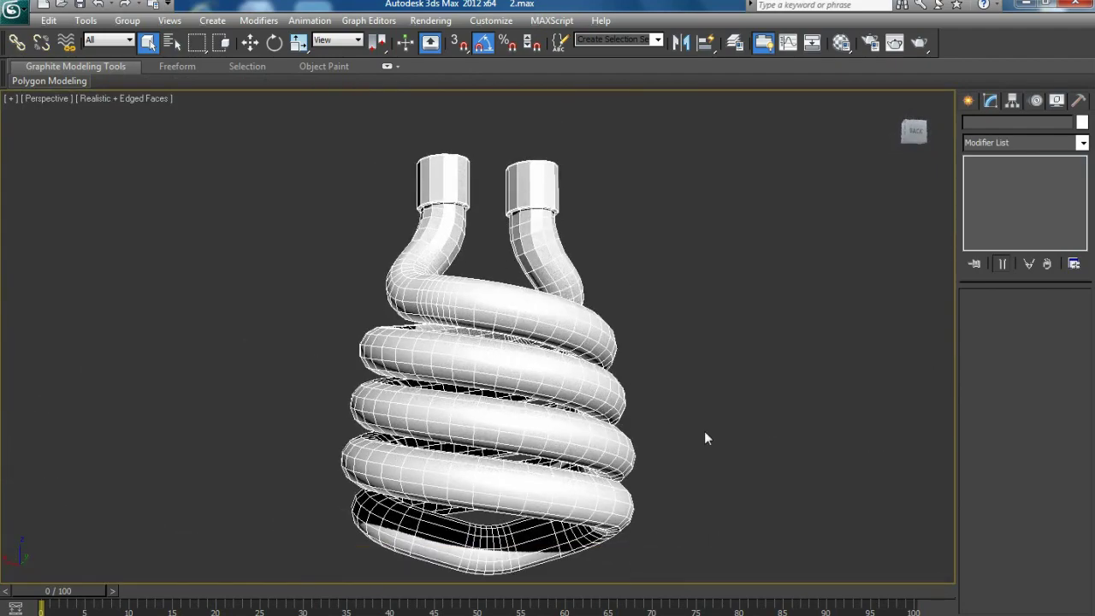
scroll(621, 362, down, 3)
alt+middle_drag(621, 362, 590, 416)
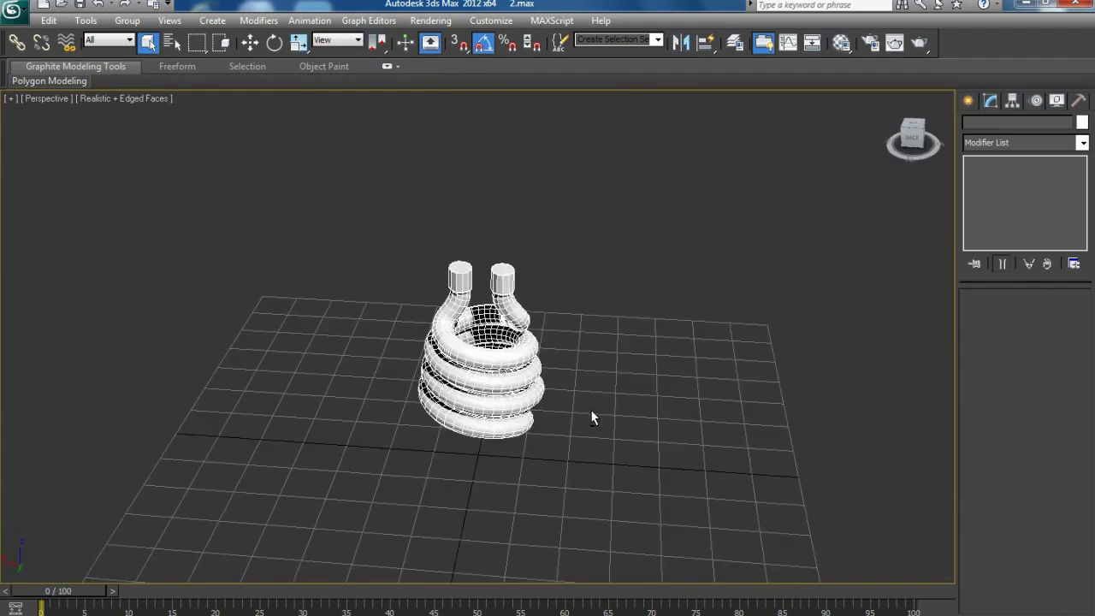
Draw a new helix in the Top view and move it up above the lamp.
key(alt+w)
click(970, 102)
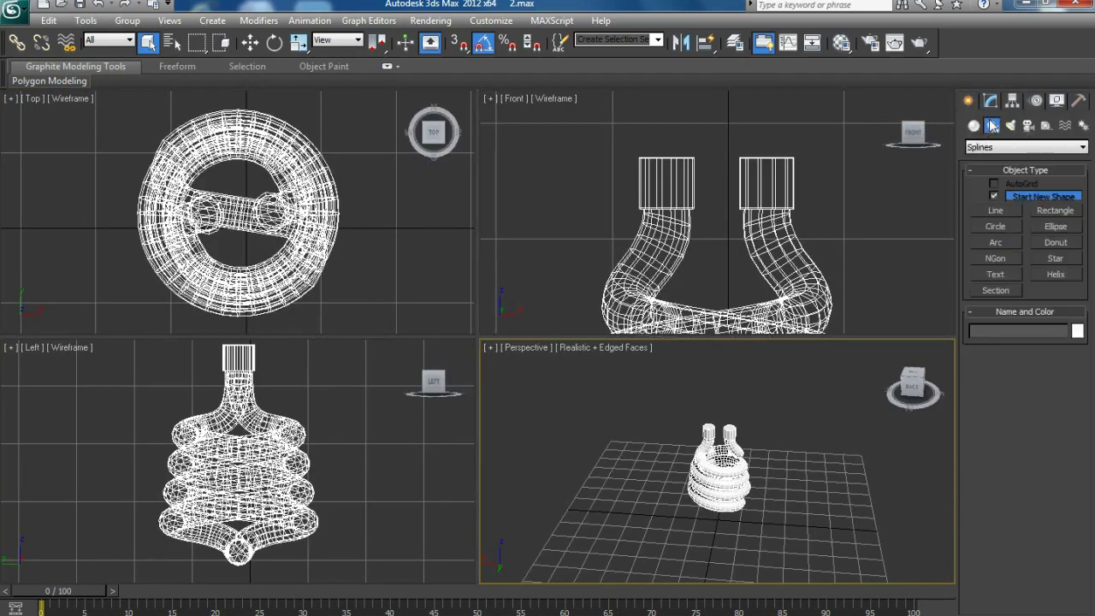
click(1054, 275)
drag(238, 212, 265, 184)
click(265, 184)
key(alt+w)
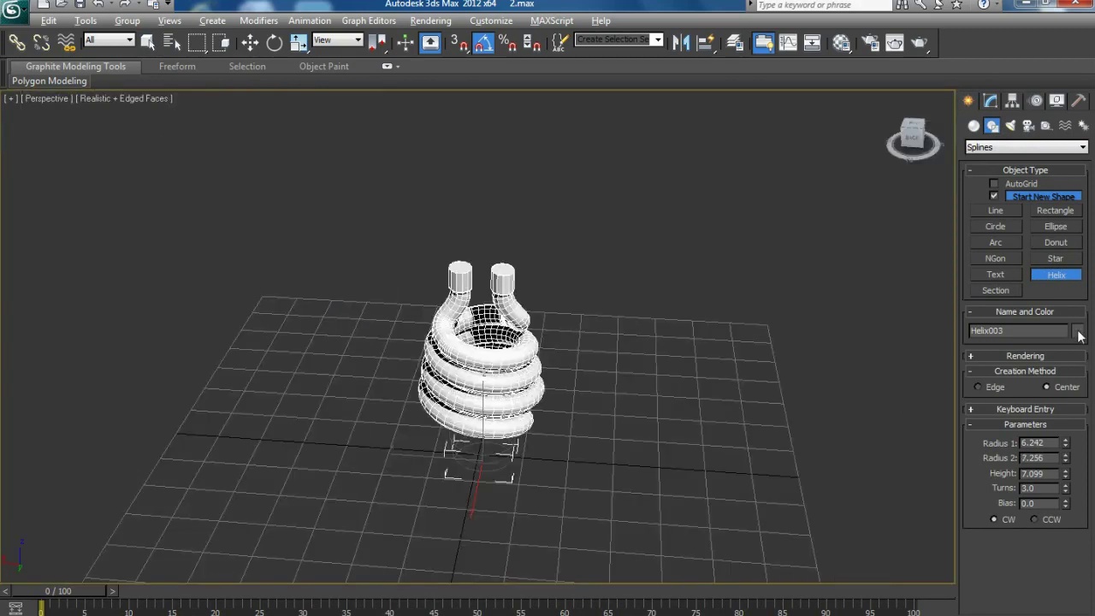
click(1079, 333)
click(624, 416)
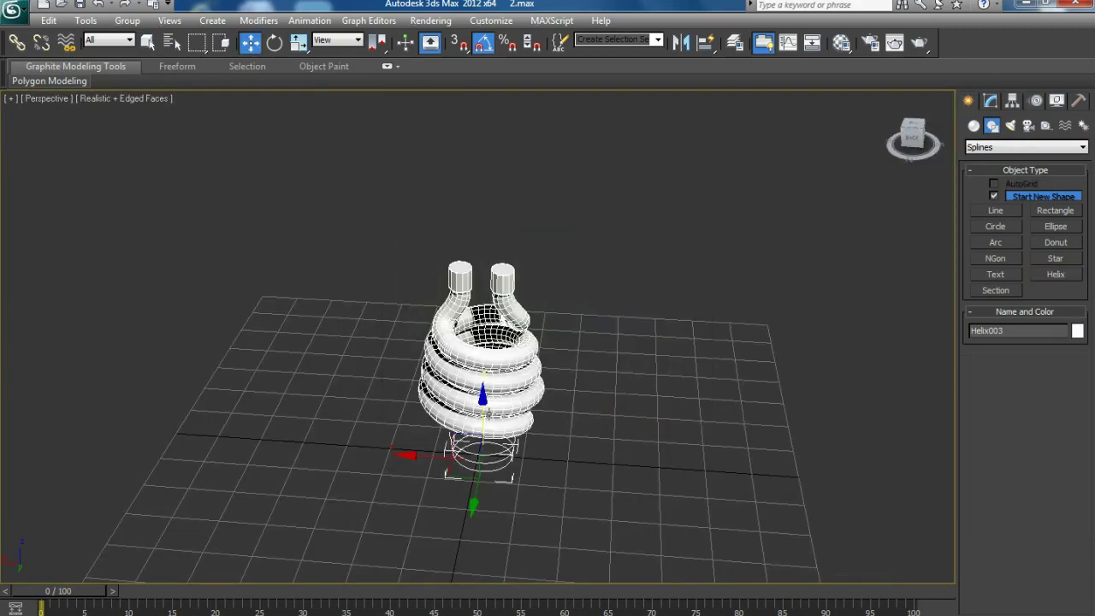
key(w)
drag(479, 428, 480, 256)
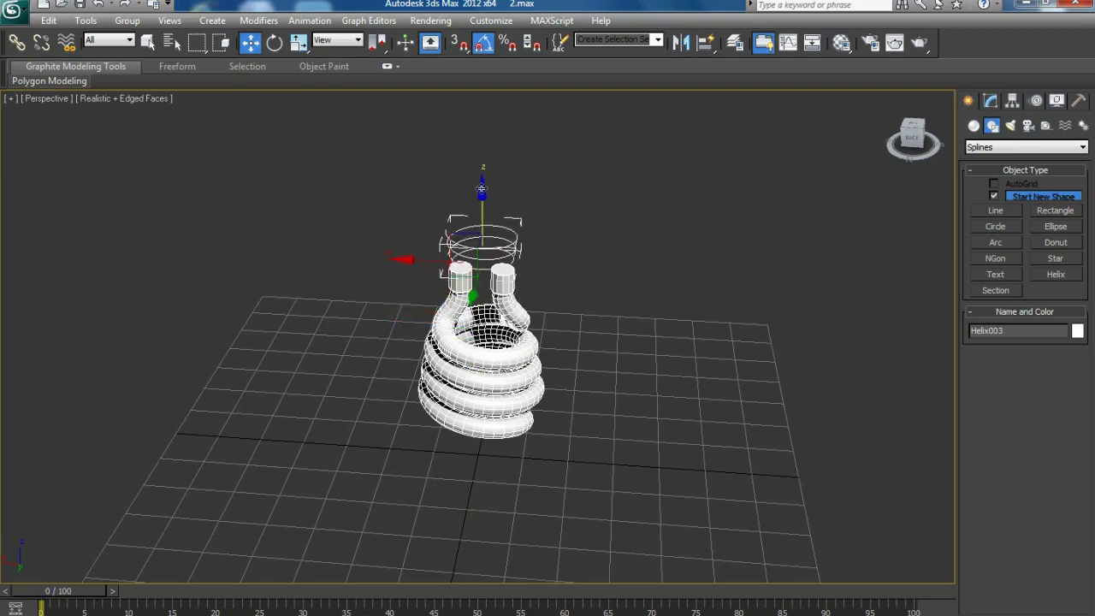
key(z)
alt+middle_drag(464, 405, 751, 231)
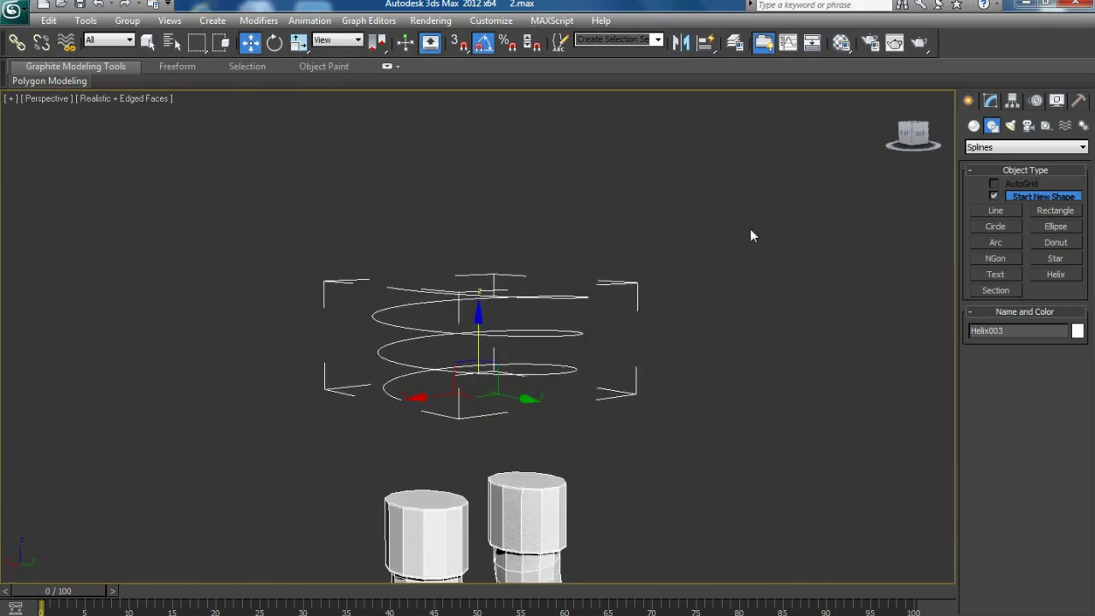
Set Helix003's radii to 8 and 8, height 12, with 3 turns.
click(991, 101)
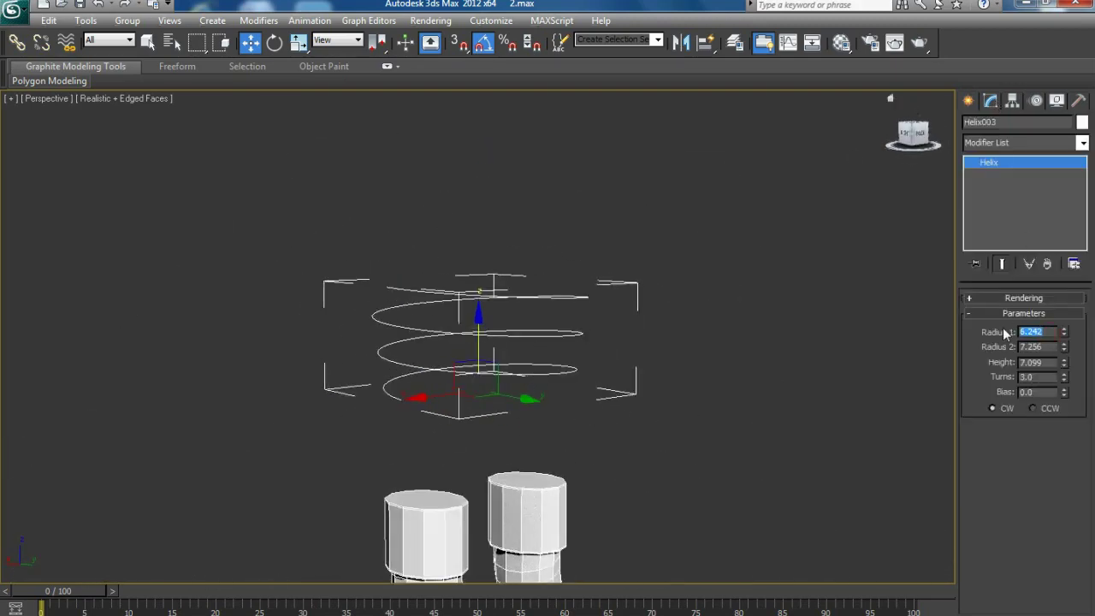
text(8)
key(Tab)
text(8)
key(Tab)
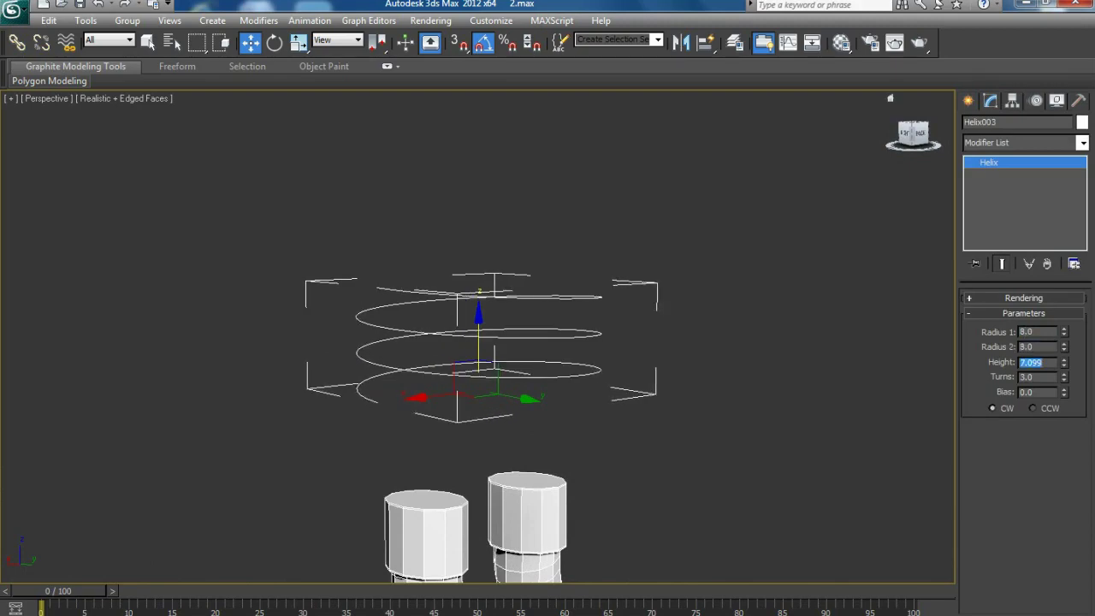
text(12)
key(Tab)
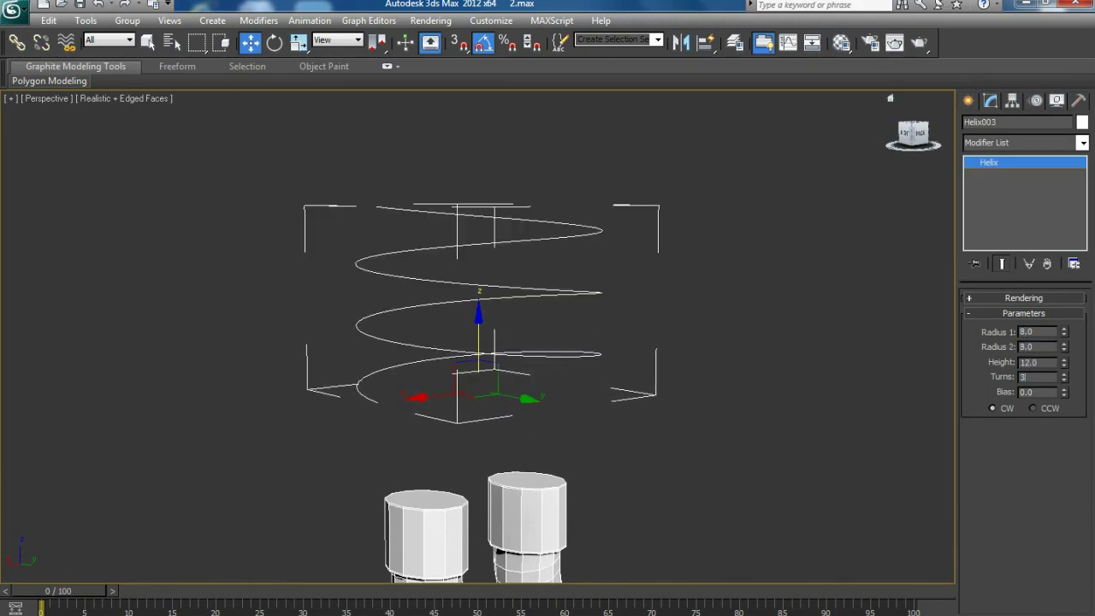
scroll(703, 412, down, 3)
alt+middle_drag(687, 418, 581, 430)
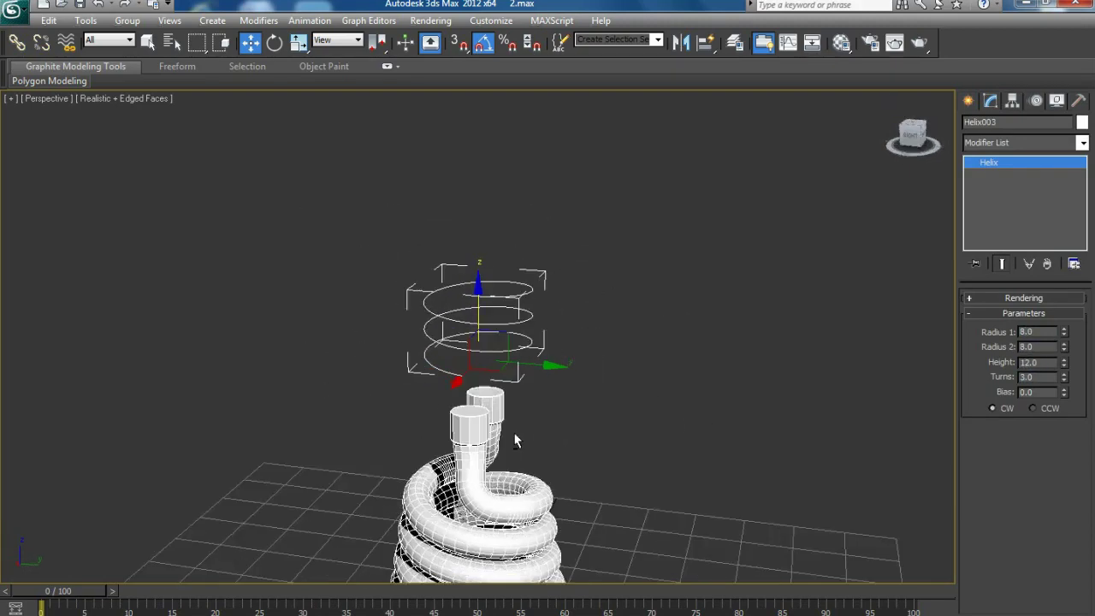
Scale the new helix down uniformly in the Front view and recentre it in Perspective.
key(alt+w)
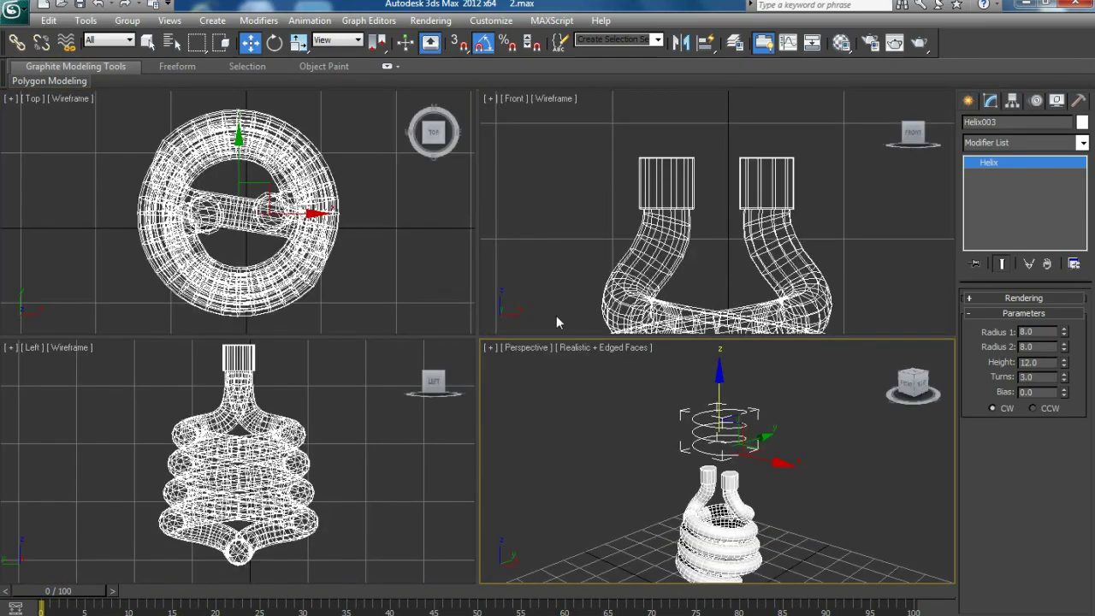
key(alt+w)
scroll(650, 274, down, 3)
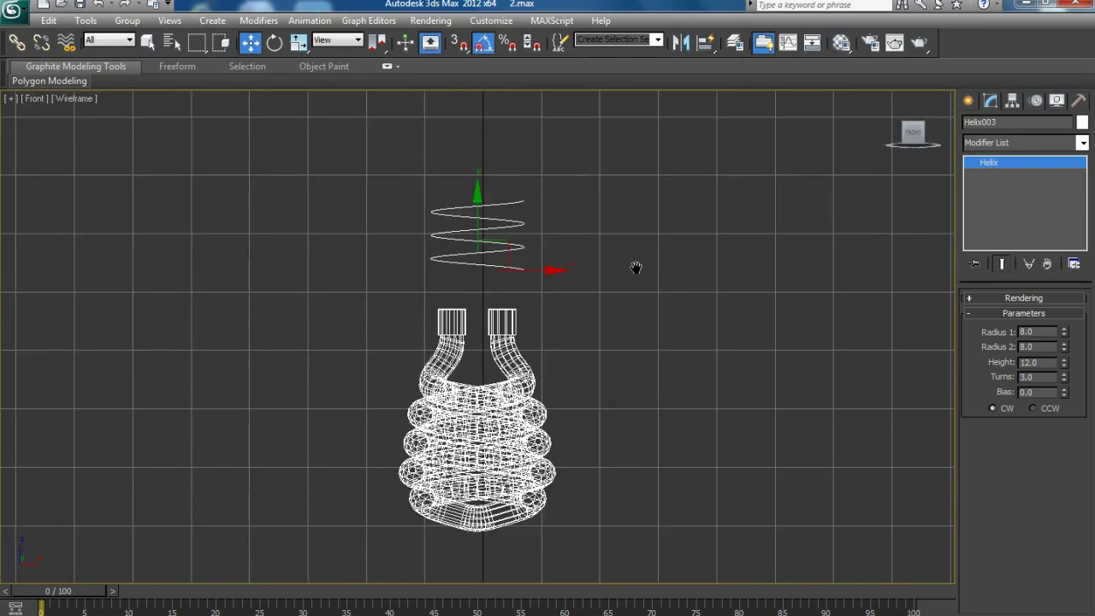
middle_drag(636, 269, 596, 337)
key(r)
drag(494, 321, 625, 362)
key(w)
key(alt+w)
key(alt+w)
scroll(600, 415, up, 3)
mouse_move(627, 319)
alt+middle_down()
mouse_move(614, 395)
mouse_move(664, 370)
alt+middle_up()
scroll(614, 395, up, 2)
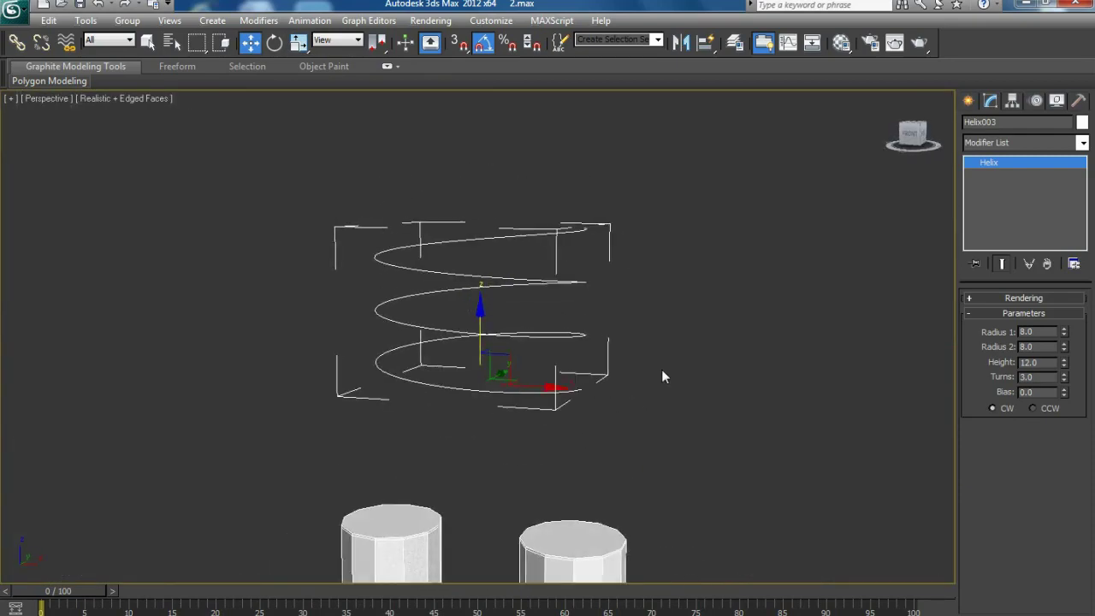
click(771, 240)
alt+middle_drag(771, 240, 732, 410)
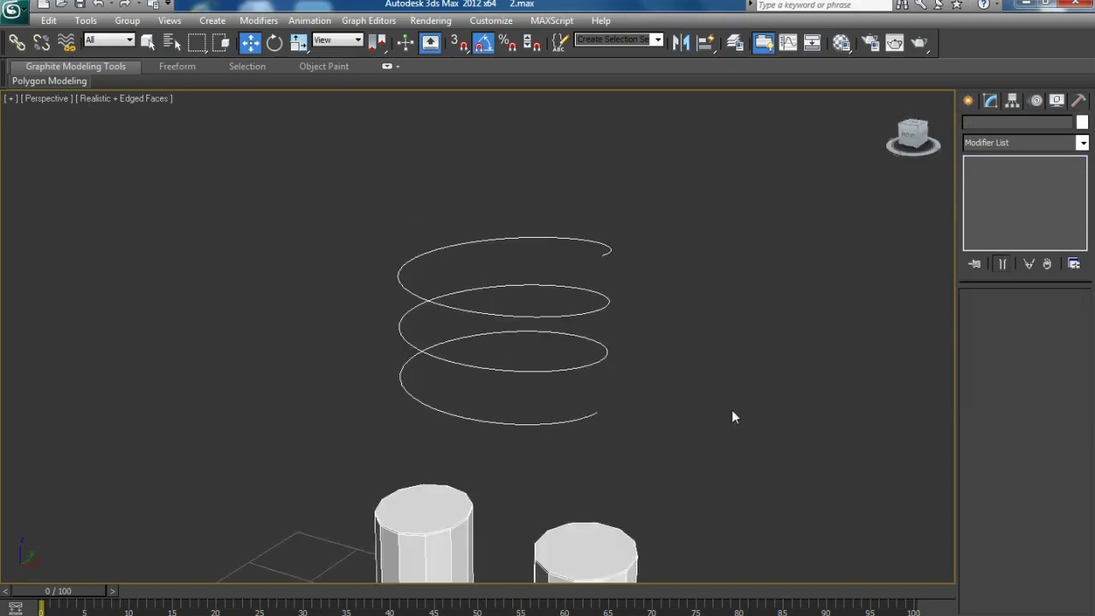
Apply an Extrude modifier to Helix003 with Amount 4.0, making a spiral band.
click(618, 297)
click(1010, 143)
key(e)
click(1008, 220)
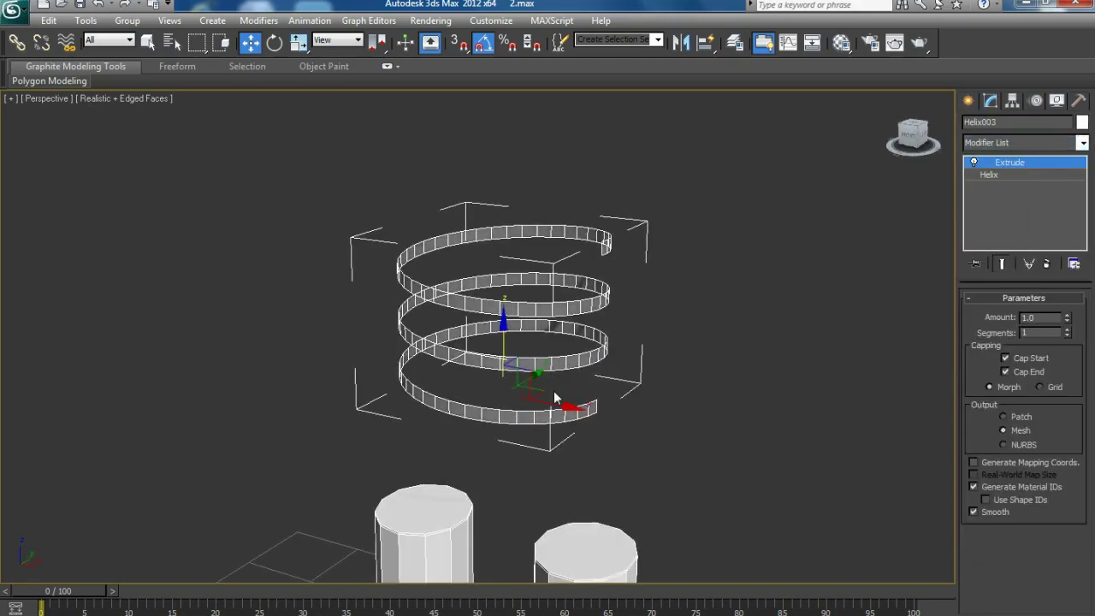
alt+middle_drag(599, 342, 651, 359)
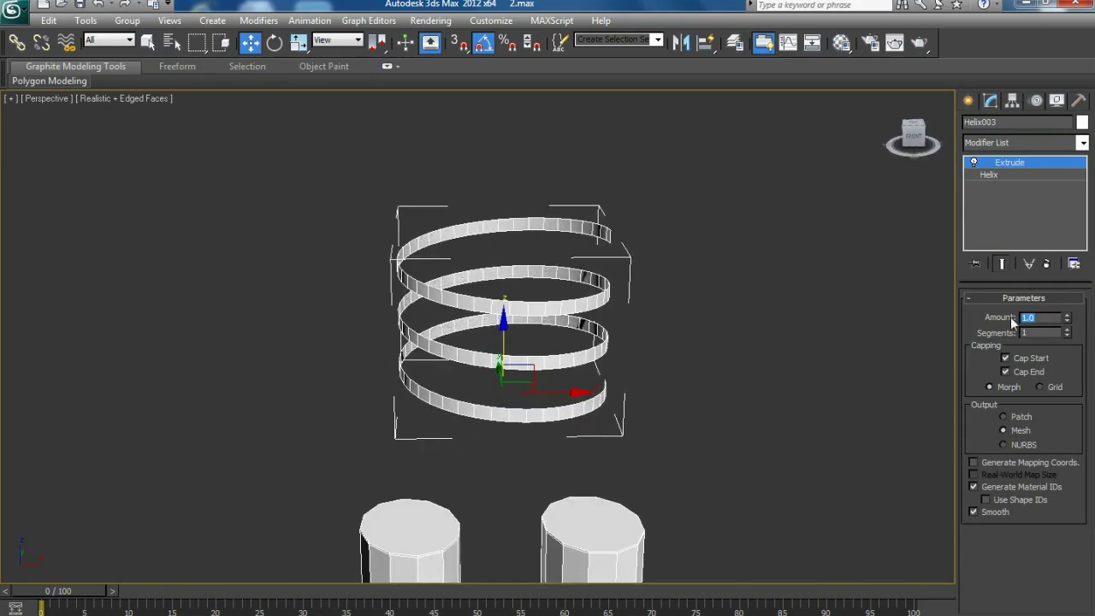
text(4)
key(Return)
mouse_move(754, 270)
alt+middle_down()
mouse_move(628, 326)
mouse_move(647, 330)
alt+middle_up()
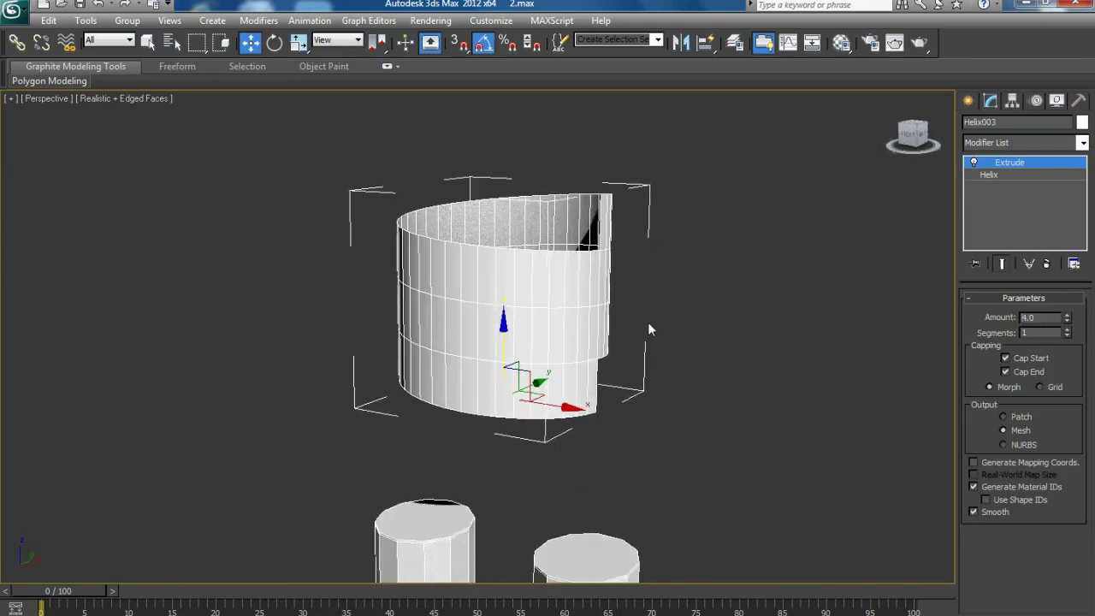
alt+middle_drag(545, 312, 628, 365)
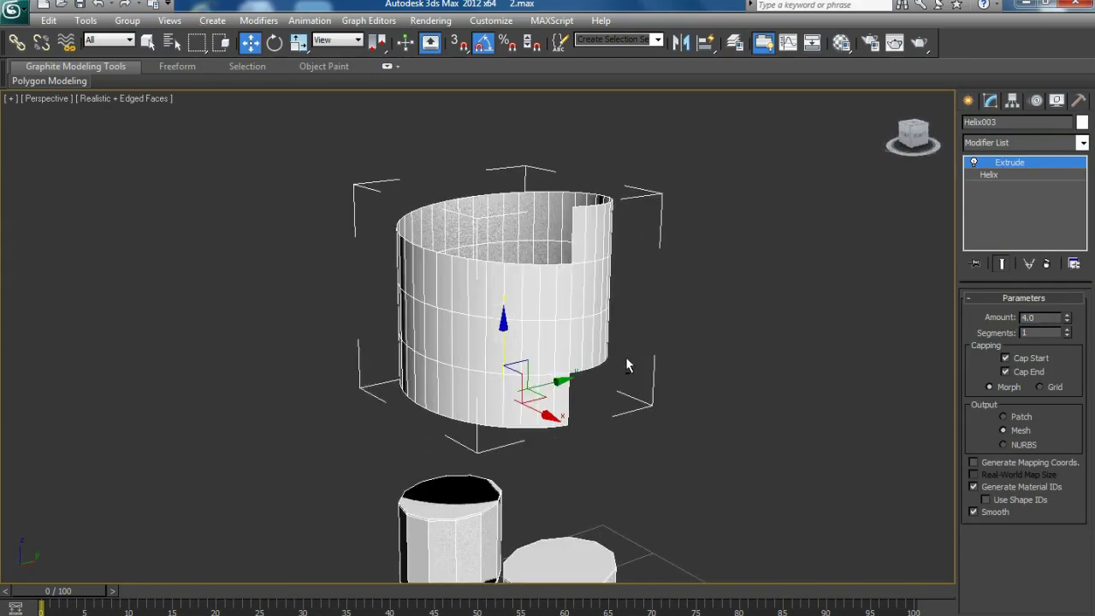
Convert the extruded band to an Editable Poly and enter Vertex mode.
right_click(559, 306)
click(795, 458)
mouse_move(795, 462)
alt+middle_down()
mouse_move(737, 359)
mouse_move(862, 332)
alt+middle_up()
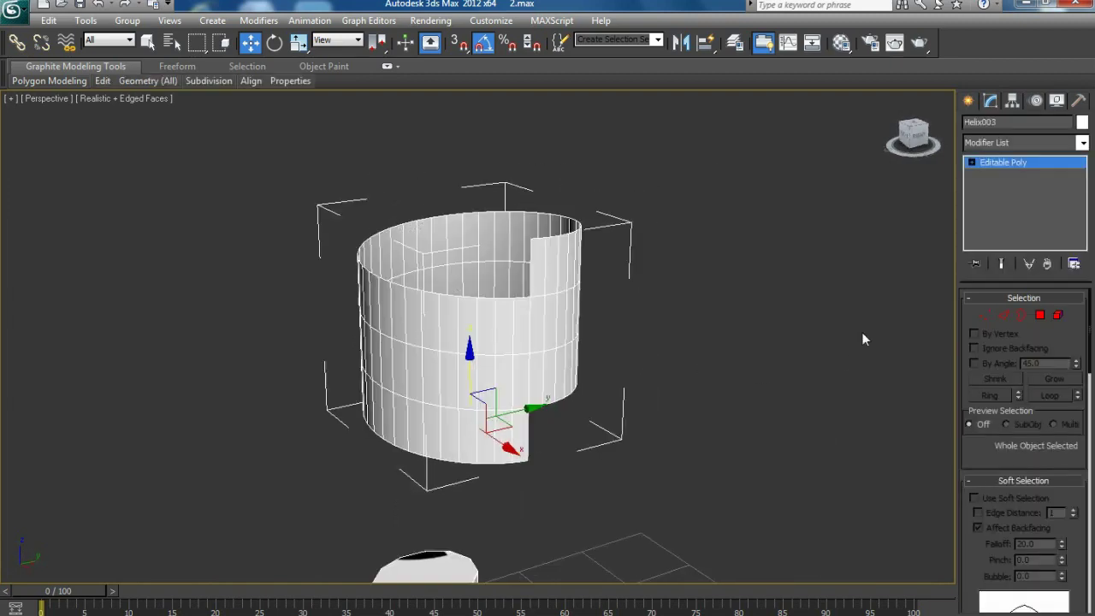
alt+middle_drag(575, 408, 948, 315)
click(988, 317)
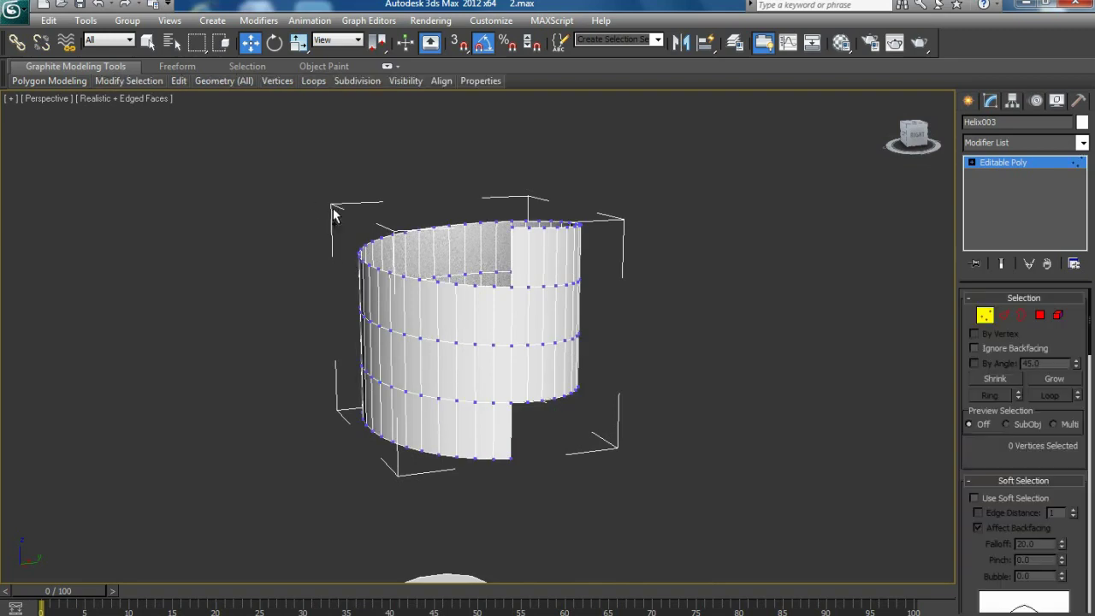
drag(332, 215, 629, 475)
scroll(1048, 505, down, 3)
scroll(1047, 505, down, 3)
scroll(1047, 505, down, 2)
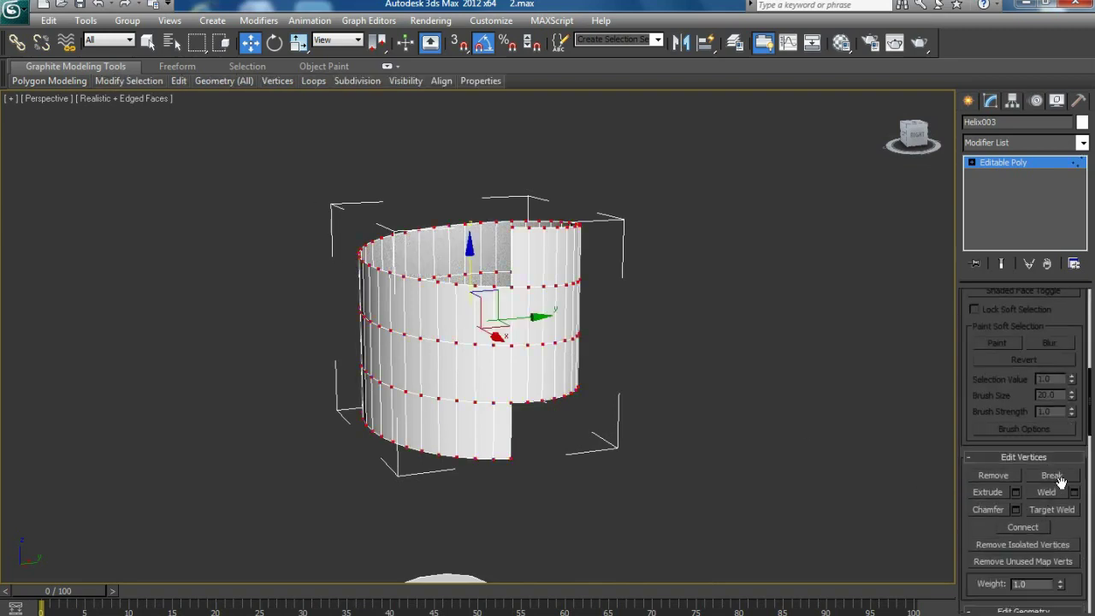
In Border mode, raise the band's top rim and flatten it to a level plane.
mouse_move(486, 389)
alt+middle_down()
mouse_move(600, 410)
mouse_move(510, 368)
mouse_move(522, 385)
alt+middle_up()
scroll(1041, 390, up, 3)
scroll(1041, 391, up, 3)
click(985, 313)
key(3)
click(526, 299)
mouse_move(654, 398)
alt+middle_down()
mouse_move(585, 429)
mouse_move(590, 455)
alt+middle_up()
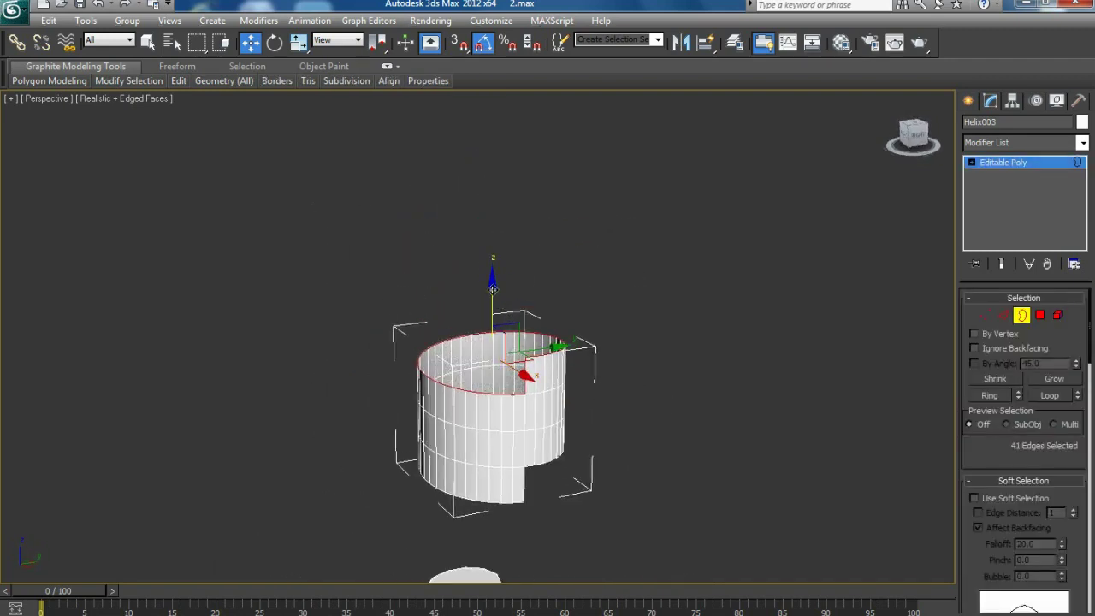
shift+drag(493, 290, 485, 230)
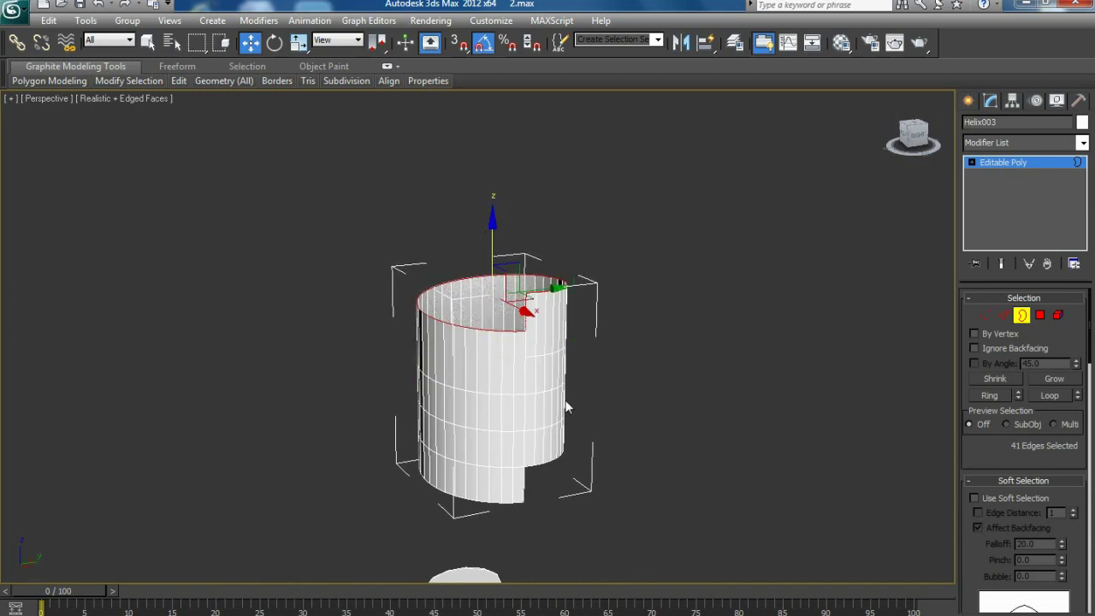
middle_drag(566, 408, 566, 360)
scroll(1043, 517, down, 5)
scroll(1043, 517, down, 5)
scroll(1047, 512, down, 5)
scroll(1065, 513, down, 3)
scroll(1072, 548, down, 3)
click(1074, 534)
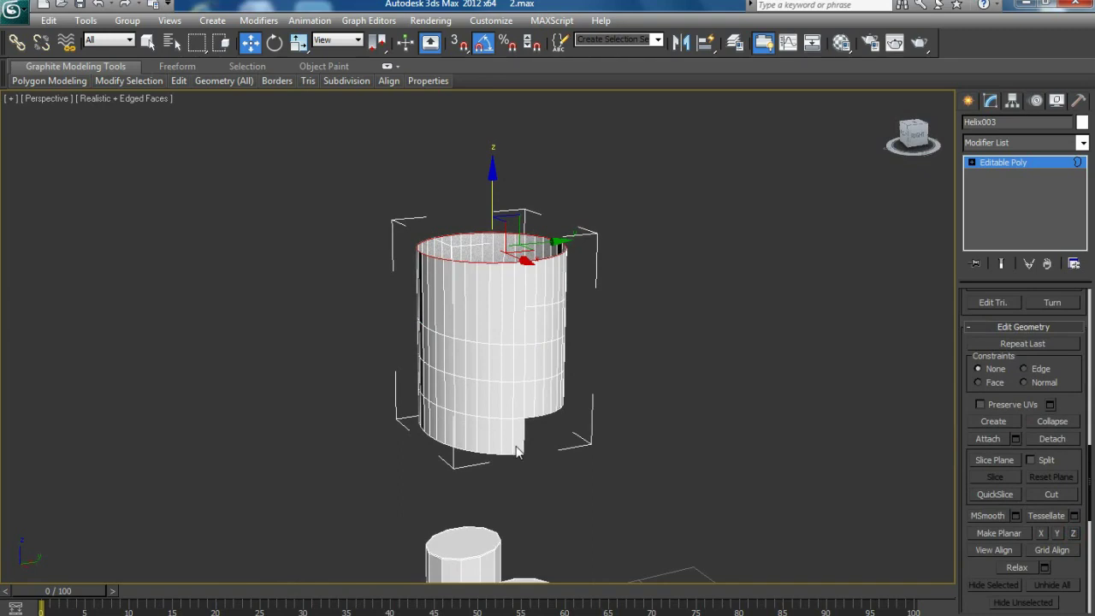
Lower the bottom rim to lengthen the band and flatten it level.
click(512, 456)
drag(492, 366, 492, 415)
click(1074, 533)
scroll(1058, 471, up, 3)
scroll(1027, 385, up, 4)
scroll(1019, 351, up, 4)
scroll(1019, 347, up, 3)
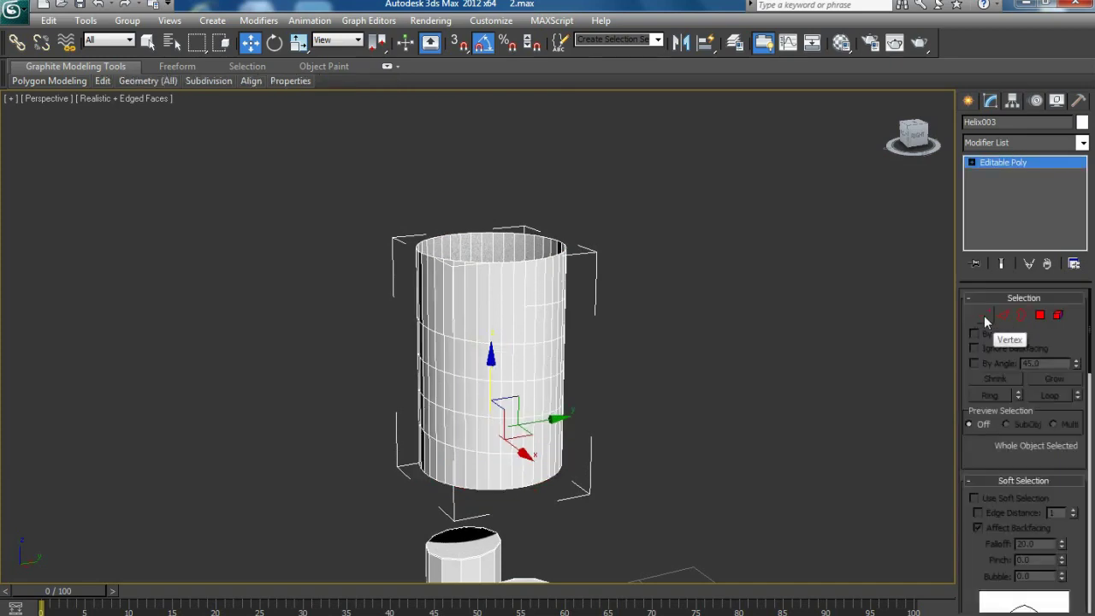
In Vertex mode, scale the cylinder down slightly to make it shorter.
click(985, 315)
key(r)
drag(494, 296, 493, 305)
click(985, 315)
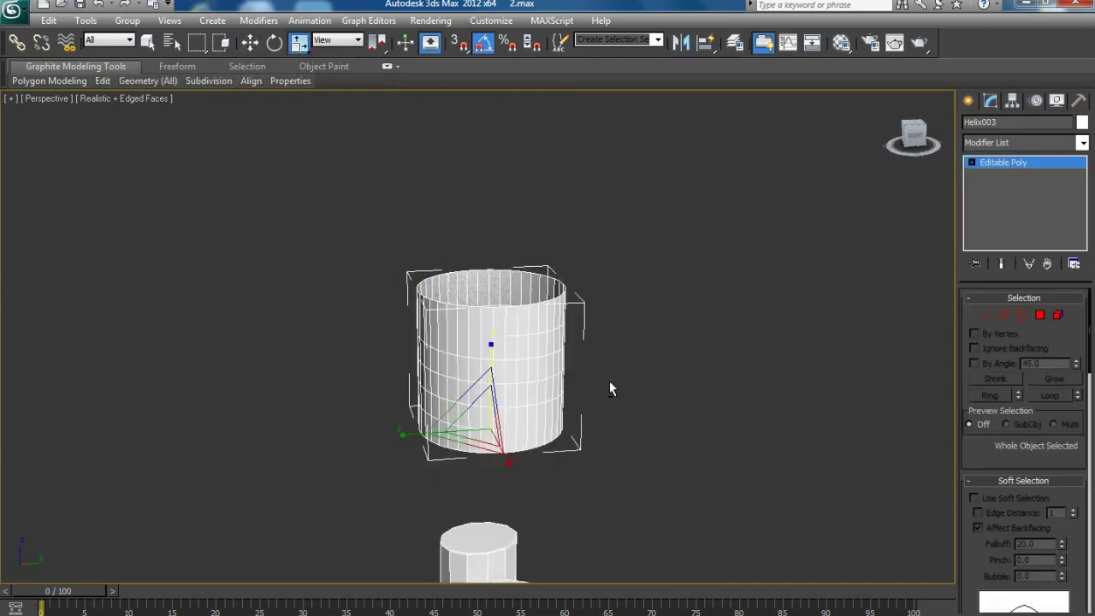
scroll(591, 376, up, 6)
scroll(659, 400, down, 1)
scroll(674, 400, down, 2)
click(984, 315)
mouse_move(594, 379)
alt+middle_down()
mouse_move(611, 403)
mouse_move(563, 409)
mouse_move(645, 411)
mouse_move(636, 443)
mouse_move(646, 443)
alt+middle_up()
scroll(563, 409, down, 3)
scroll(651, 432, up, 3)
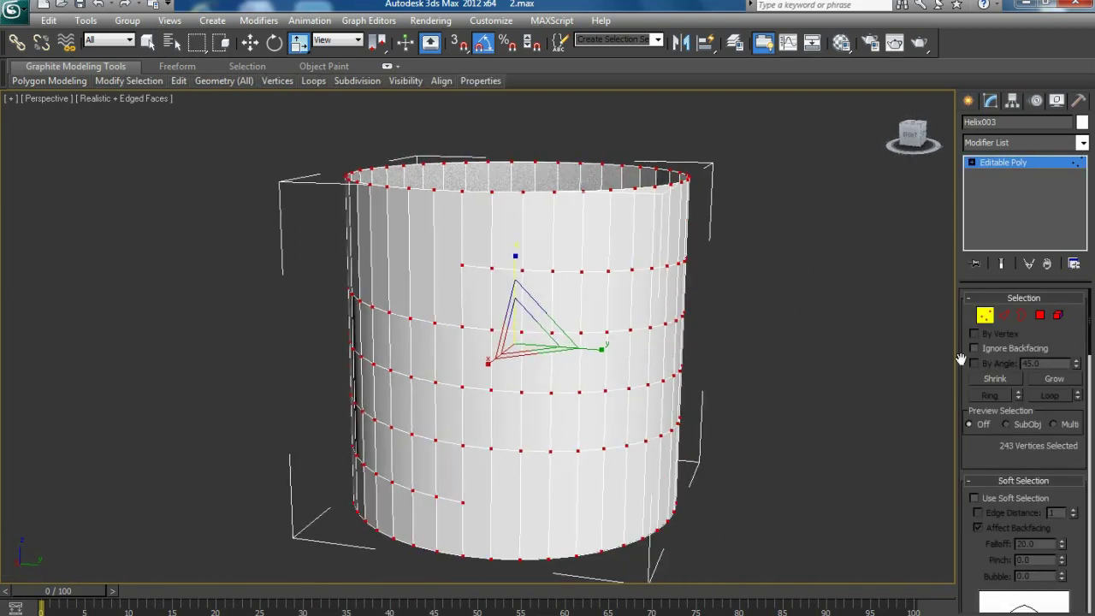
Exit Vertex mode and scroll down the Modify panel.
click(986, 315)
scroll(1006, 439, down, 2)
scroll(1009, 419, down, 2)
scroll(1010, 393, down, 2)
scroll(1010, 387, down, 2)
scroll(1010, 386, down, 2)
scroll(1009, 387, down, 2)
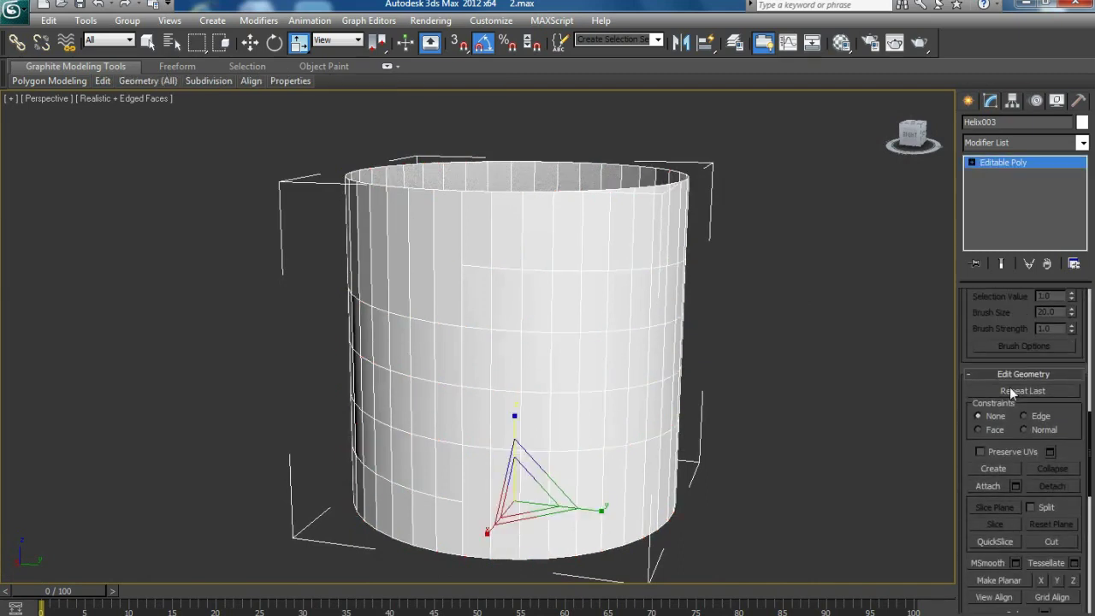
scroll(736, 380, down, 2)
Select the whole cylinder element and flip its faces to point outward.
key(2)
key(q)
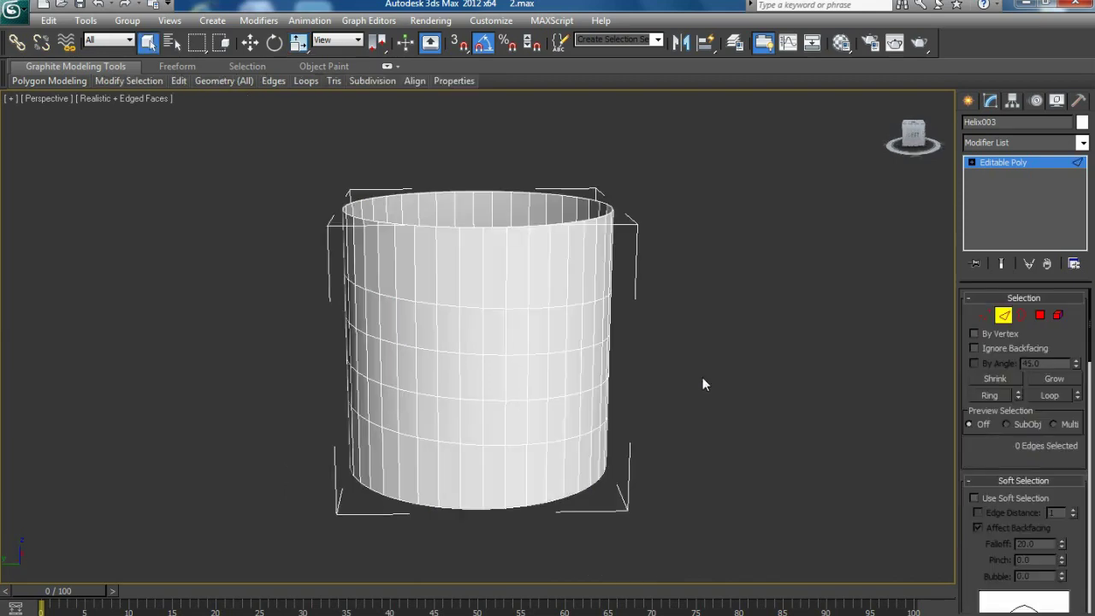
click(1059, 316)
click(557, 337)
scroll(1051, 479, down, 3)
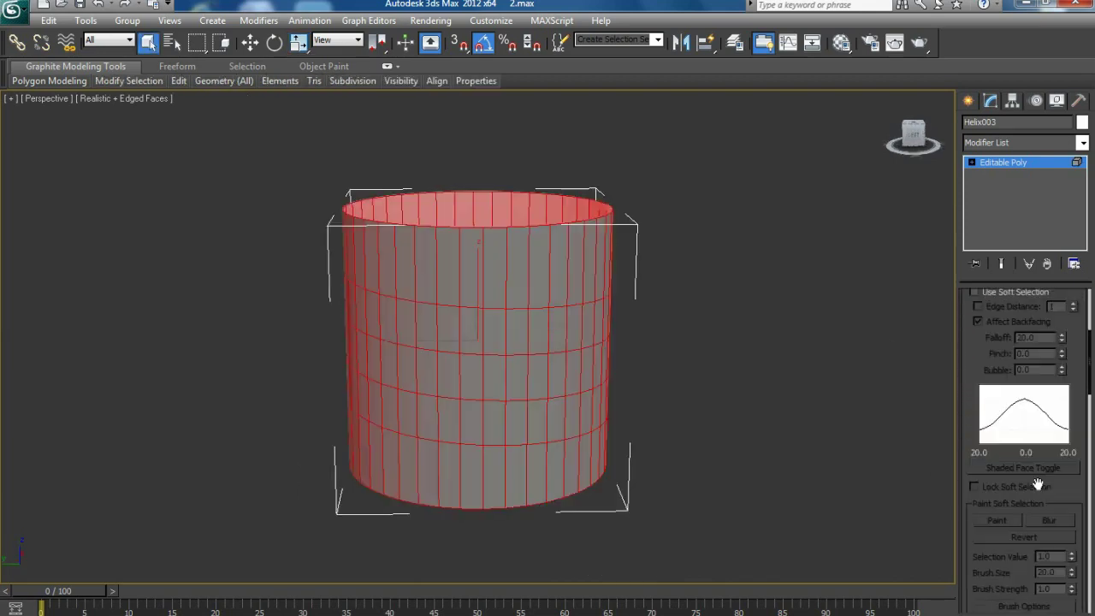
scroll(1051, 514, down, 3)
click(1052, 516)
scroll(997, 410, up, 5)
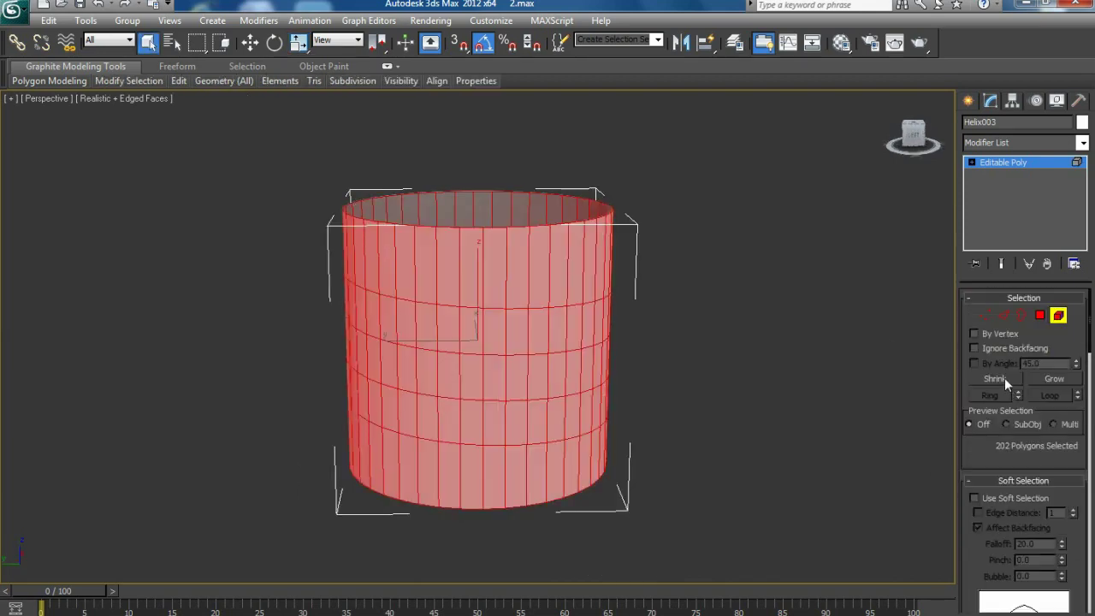
Select three stacked edges and expand them into full edge rings with Alt+R.
click(1059, 315)
click(1004, 316)
ctrl+click(471, 352)
ctrl+click(471, 399)
ctrl+click(470, 445)
key(alt+r)
scroll(613, 409, up, 3)
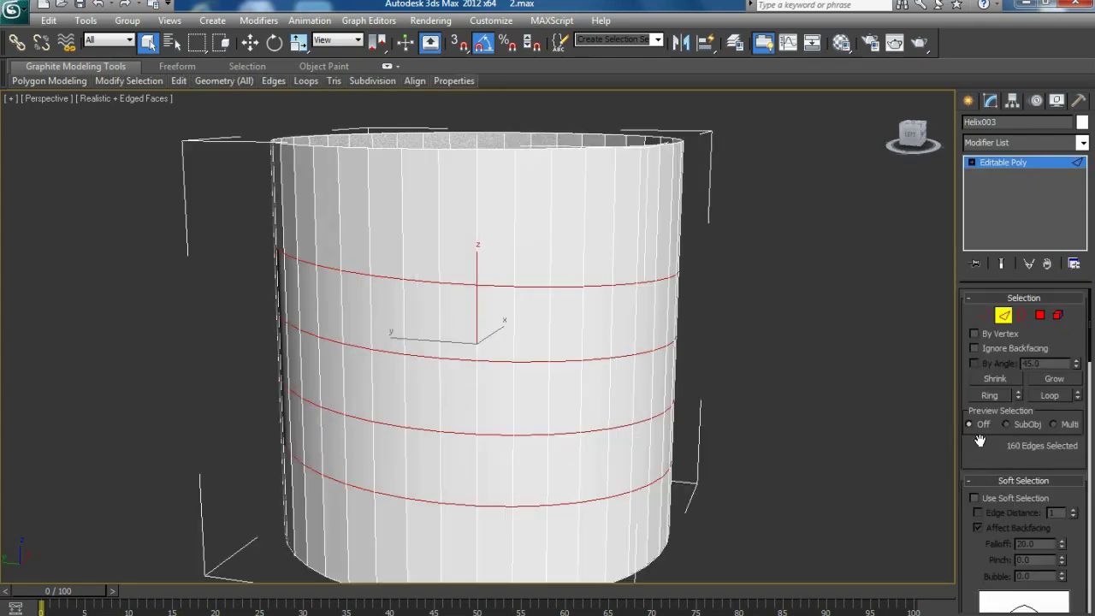
scroll(980, 441, down, 5)
scroll(1002, 478, down, 3)
scroll(1002, 478, down, 3)
Extrude the edge rings outward with width 0.794 to form raised screw threads.
click(1016, 532)
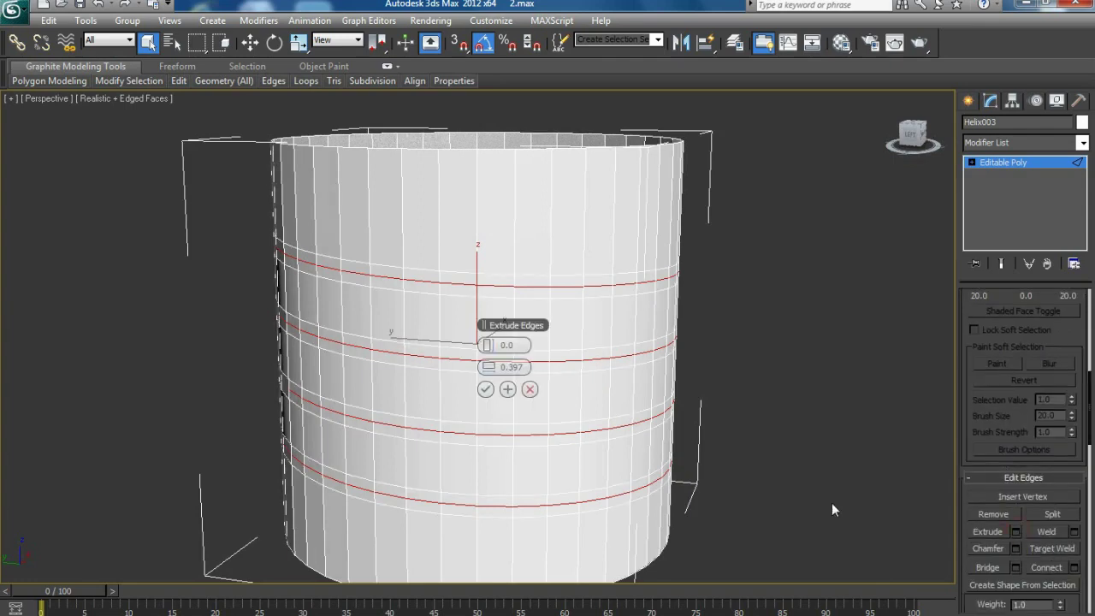
drag(492, 370, 505, 345)
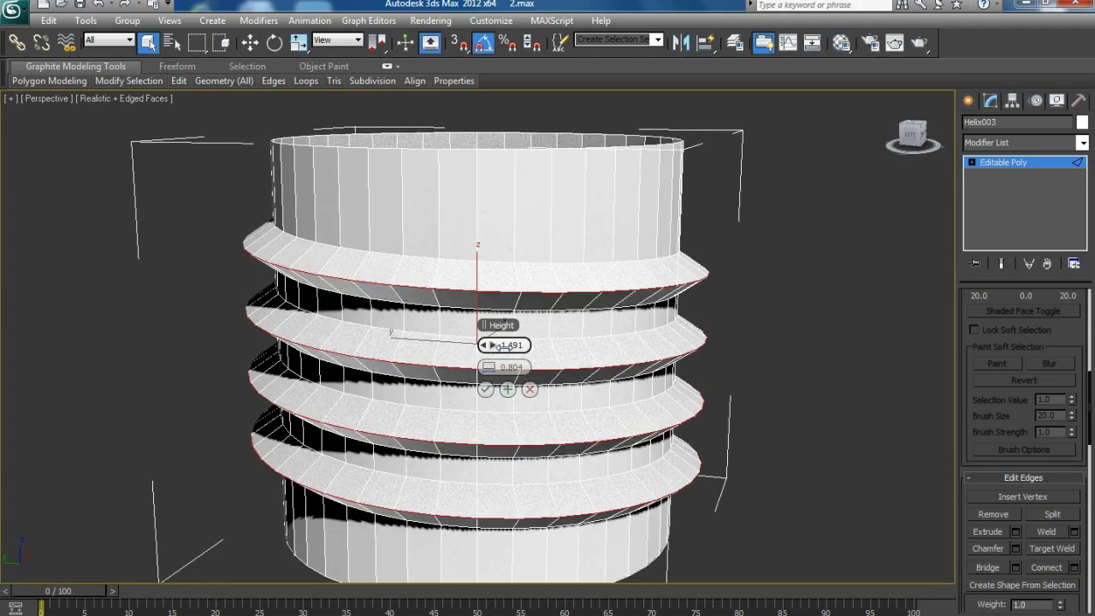
click(486, 389)
scroll(768, 432, down, 3)
alt+middle_drag(708, 426, 630, 424)
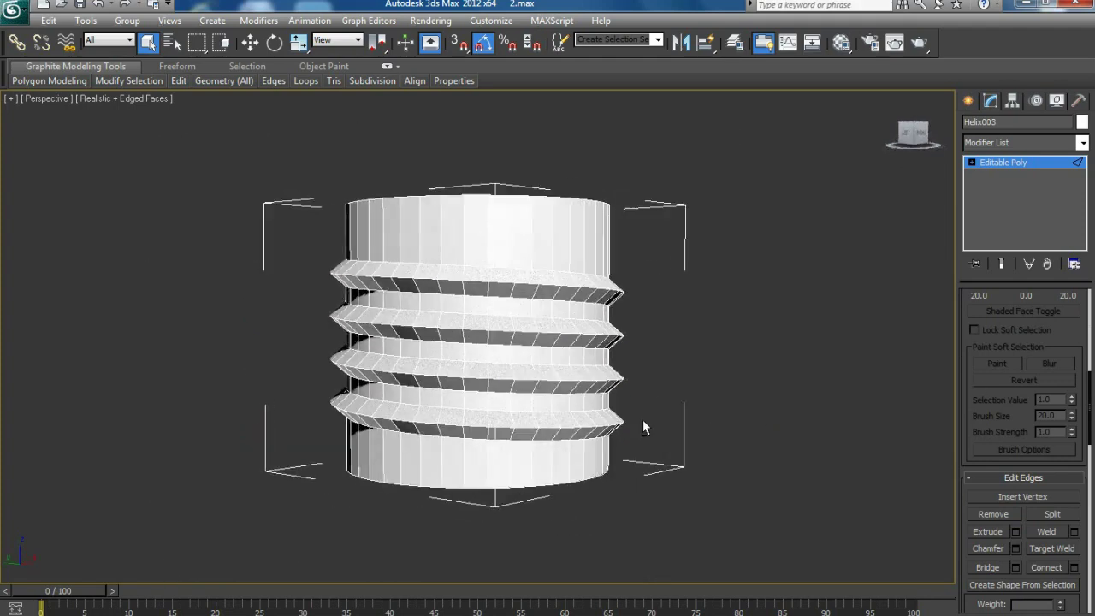
drag(1014, 396, 1013, 514)
scroll(1014, 513, up, 5)
Leave Edge mode and select the open top rim in Border mode.
click(1004, 315)
mouse_move(879, 340)
alt+middle_down()
mouse_move(671, 361)
mouse_move(661, 391)
alt+middle_up()
scroll(617, 389, up, 1)
scroll(562, 384, up, 2)
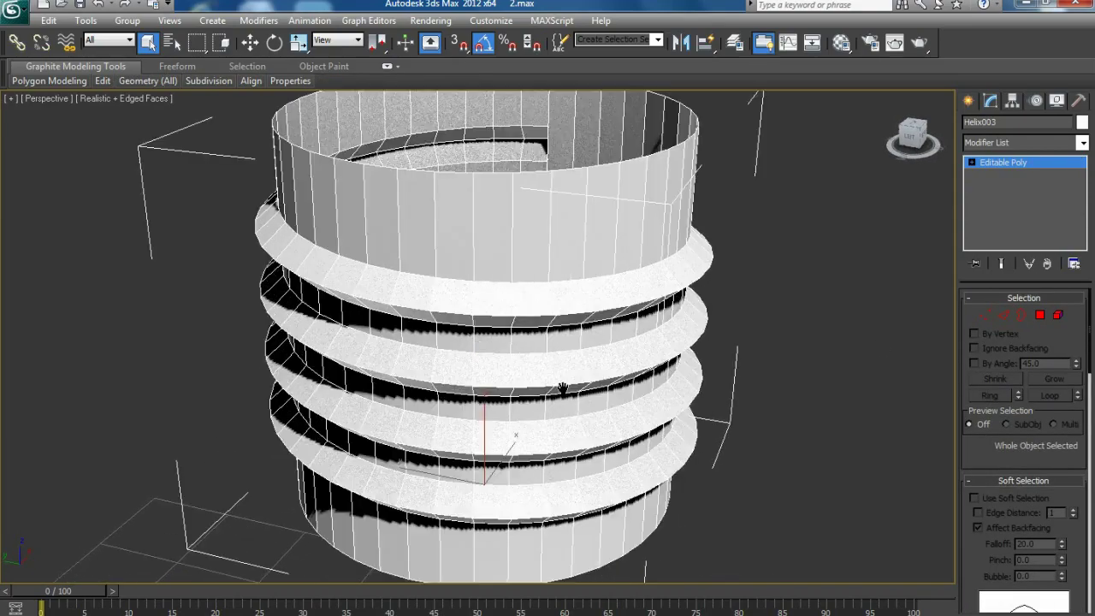
scroll(548, 352, up, 1)
scroll(548, 352, up, 1)
click(1025, 316)
click(593, 274)
Try extruding the top rim in the front view, then cancel the extrusion.
key(alt+w)
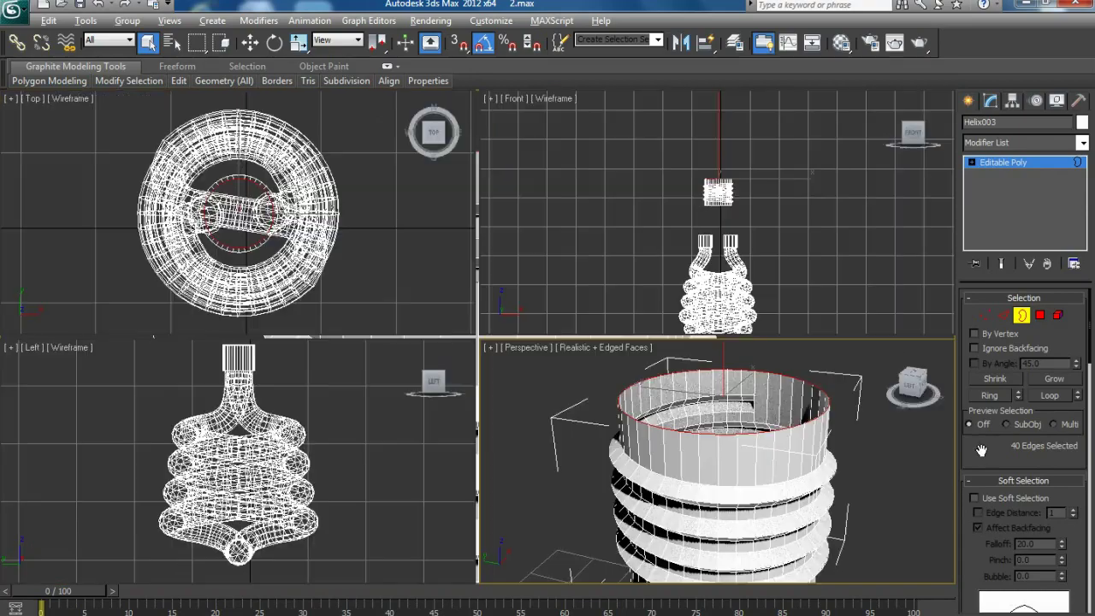
scroll(762, 245, up, 3)
key(alt+w)
scroll(599, 248, up, 2)
mouse_move(596, 227)
middle_down()
mouse_move(596, 347)
mouse_move(584, 360)
middle_up()
scroll(973, 462, down, 3)
scroll(980, 450, down, 4)
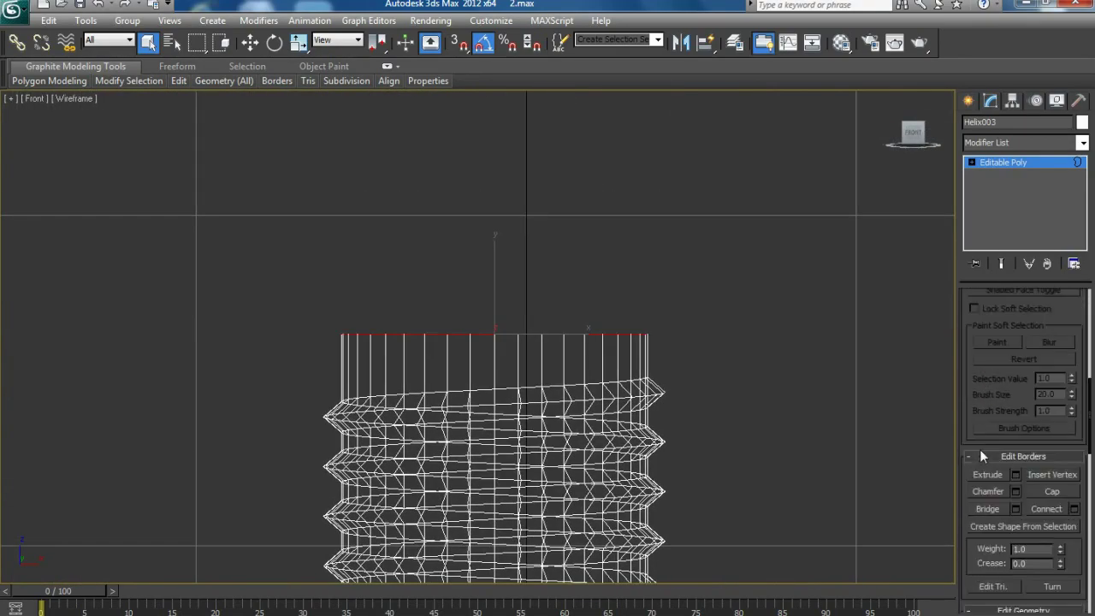
click(1015, 475)
middle_drag(676, 342, 673, 376)
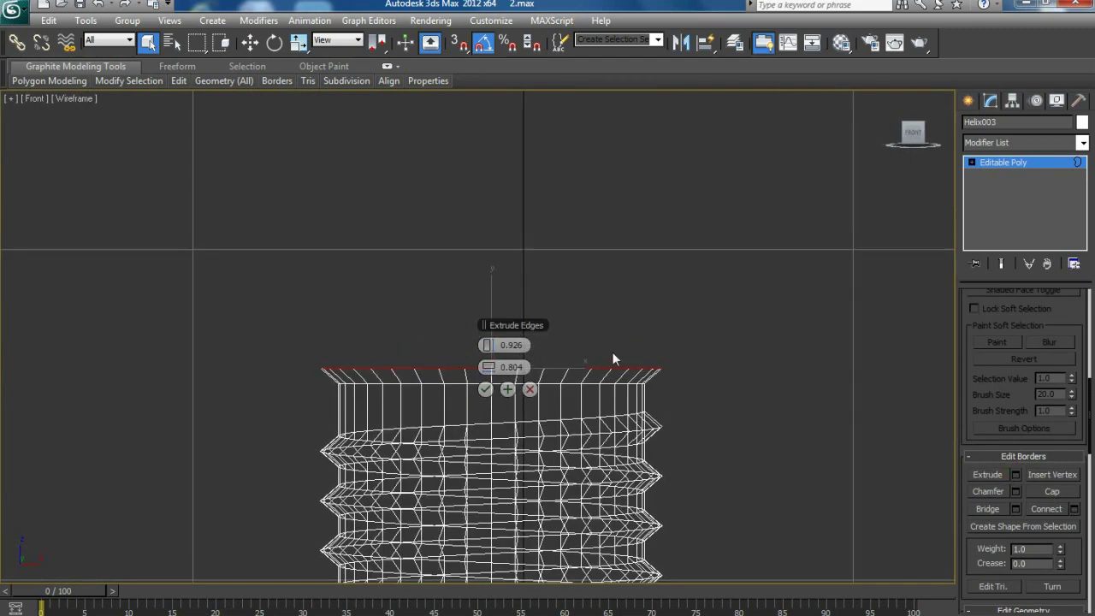
right_click(489, 367)
right_click(489, 344)
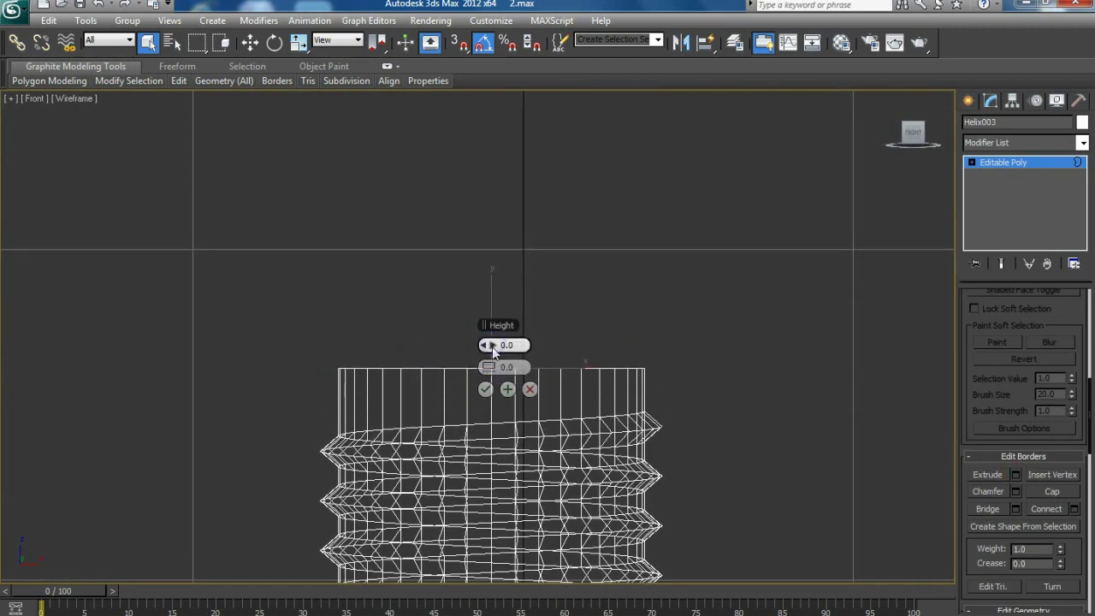
drag(503, 367, 522, 368)
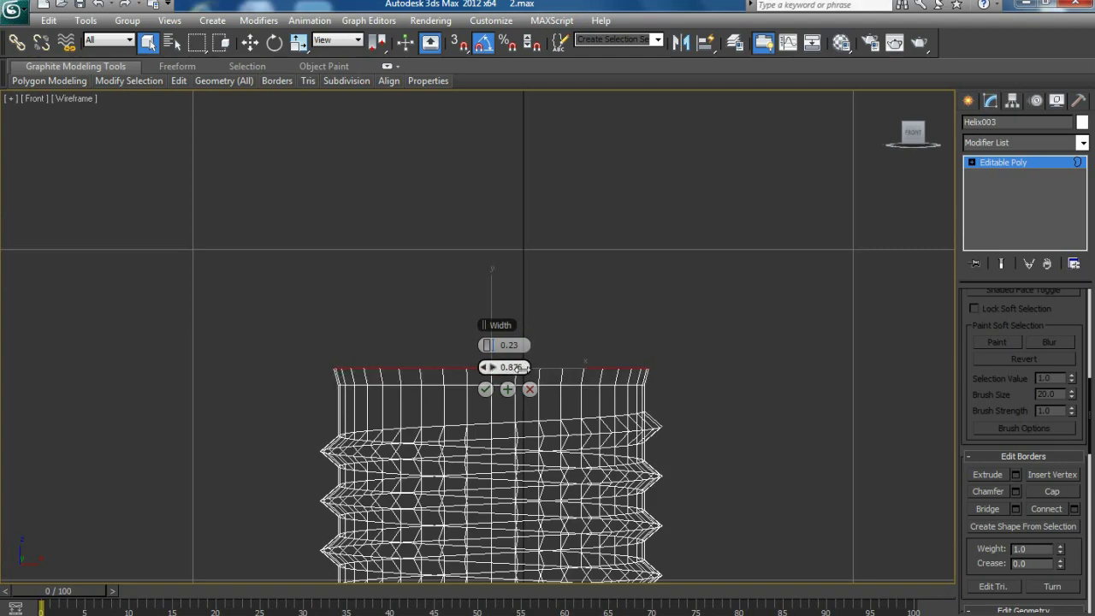
click(530, 390)
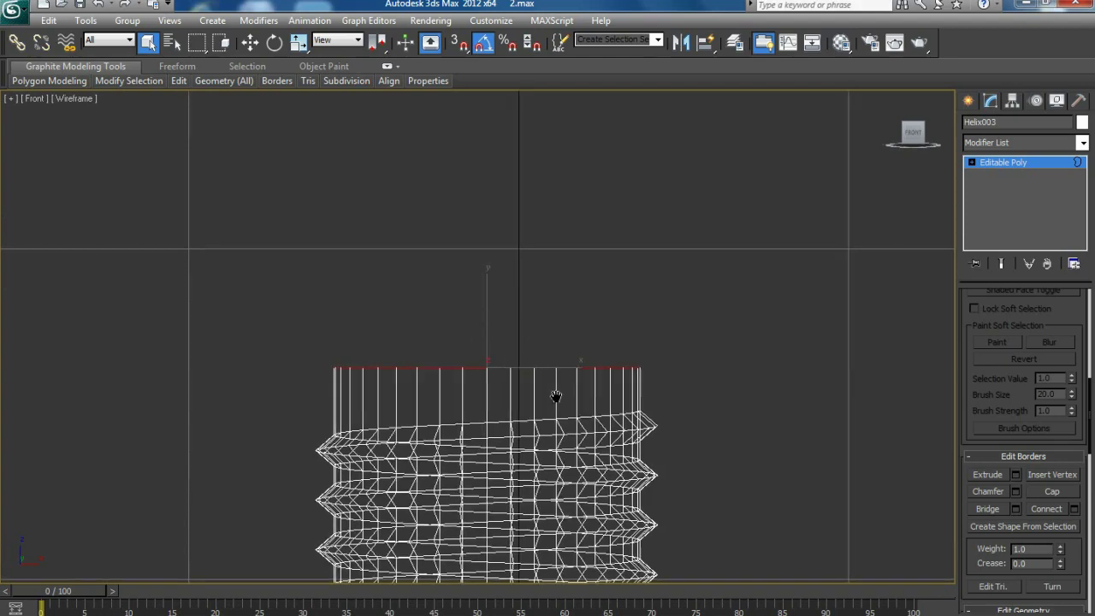
Cap the open top rim with a flat face and select the new cap polygon.
key(alt+w)
key(alt+w)
middle_drag(775, 468, 780, 506)
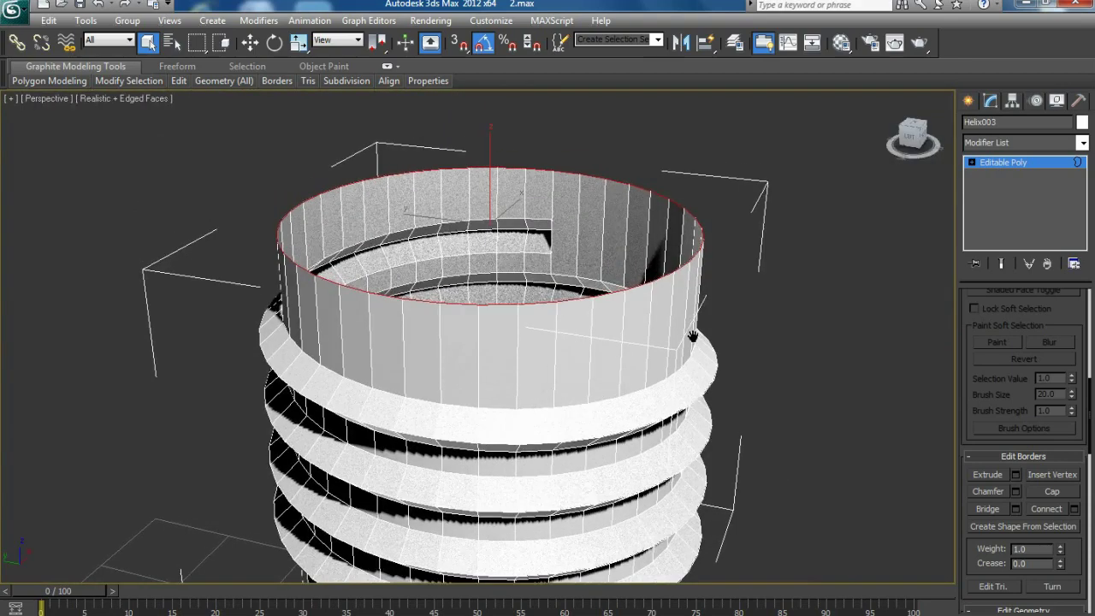
click(750, 363)
mouse_move(750, 356)
alt+middle_down()
mouse_move(626, 373)
mouse_move(645, 355)
alt+middle_up()
key(ctrl+z)
click(1048, 493)
scroll(987, 432, up, 2)
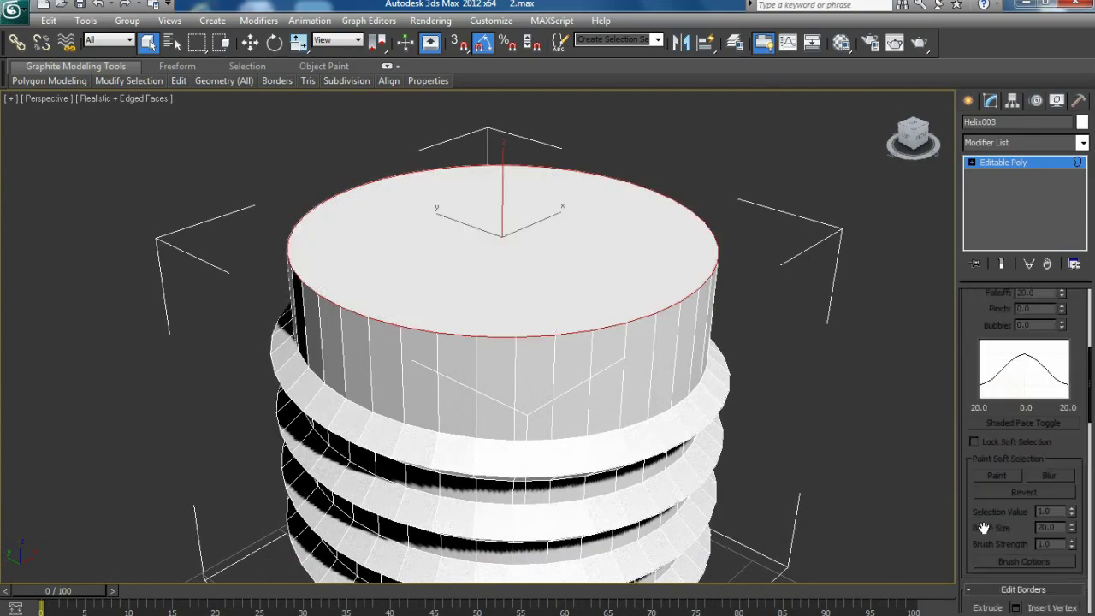
scroll(994, 376, up, 3)
click(536, 253)
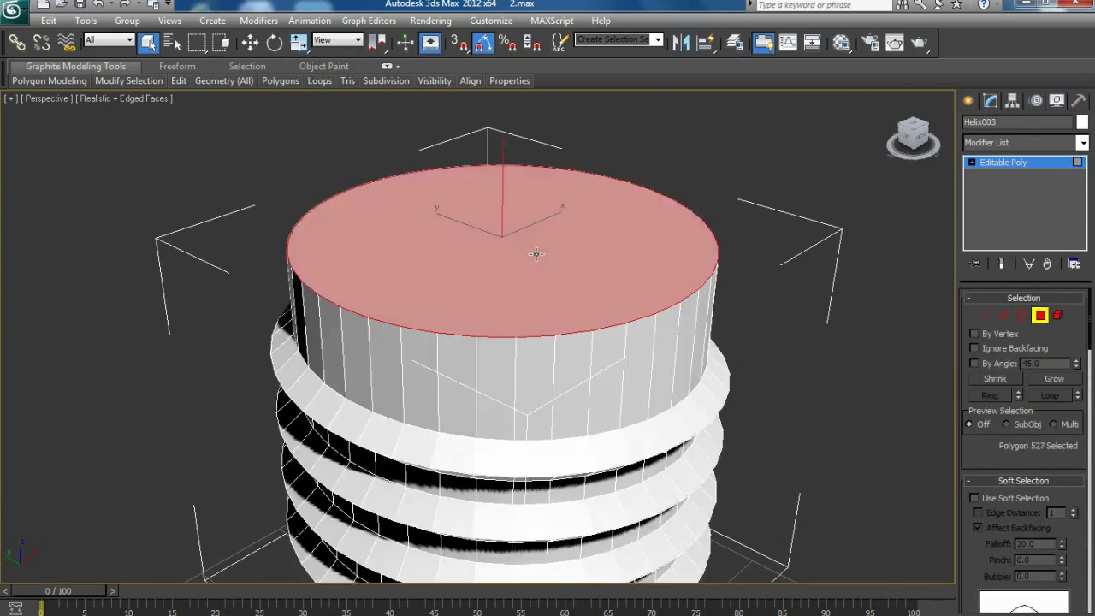
Lower the top row of vertices on the screw base's capped top.
key(alt+w)
middle_click(634, 245)
key(alt+w)
scroll(634, 245, down, 5)
mouse_move(634, 245)
middle_down()
mouse_move(603, 286)
mouse_move(553, 310)
middle_up()
scroll(553, 311, up, 2)
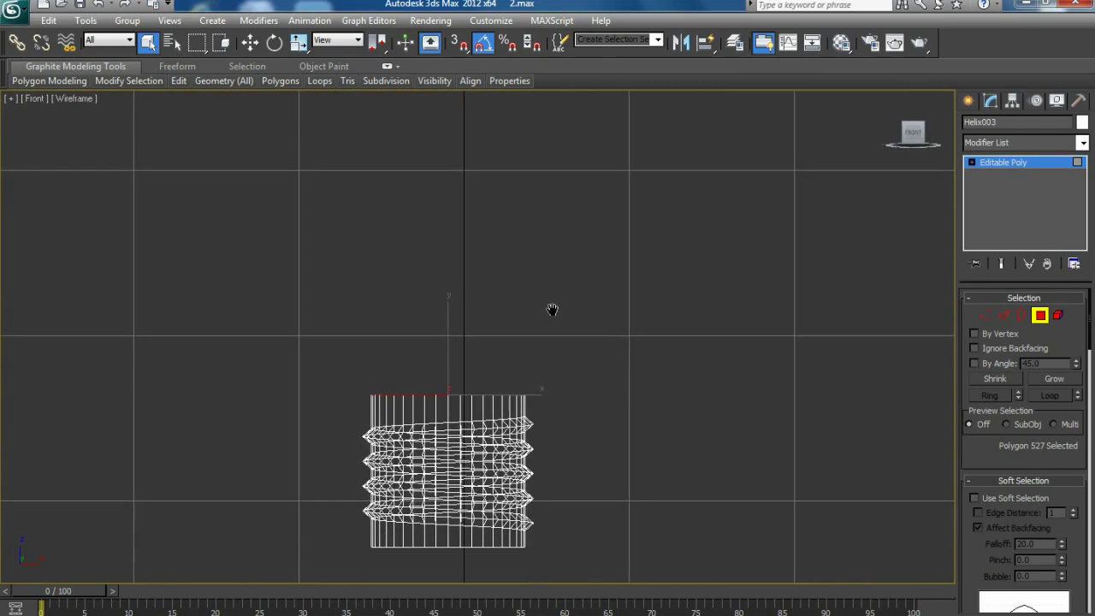
scroll(1004, 500, down, 3)
scroll(992, 397, up, 3)
click(985, 315)
drag(561, 402, 505, 394)
scroll(505, 393, up, 2)
key(w)
drag(449, 334, 450, 357)
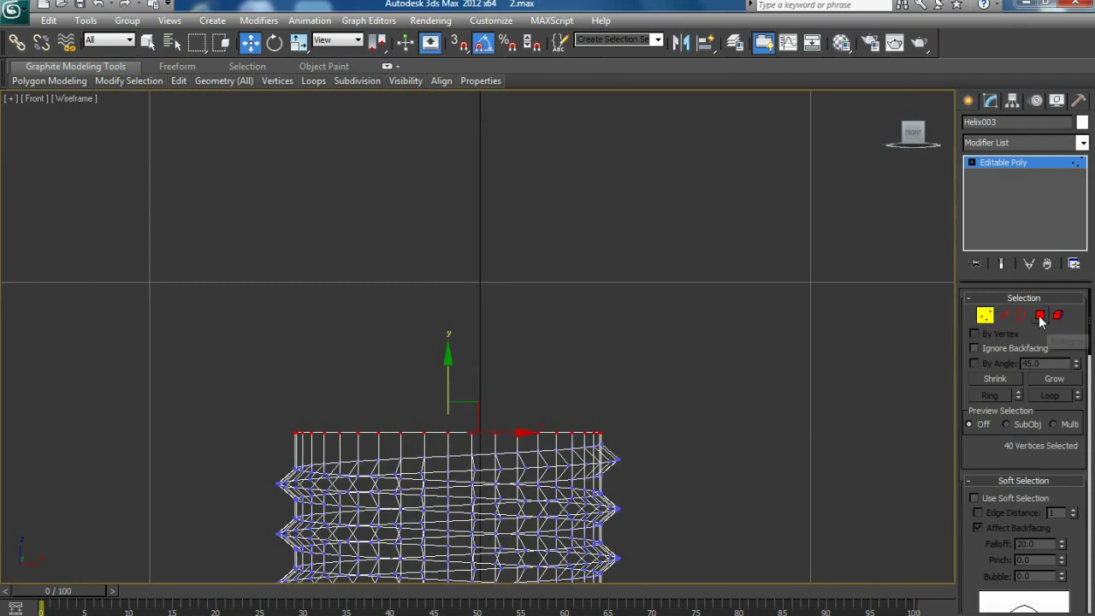
Bevel the top cap into a tapered neck, ending 2.177 high with outline -1.337.
click(1041, 316)
middle_drag(671, 438, 680, 390)
scroll(984, 526, down, 2)
scroll(1014, 505, down, 3)
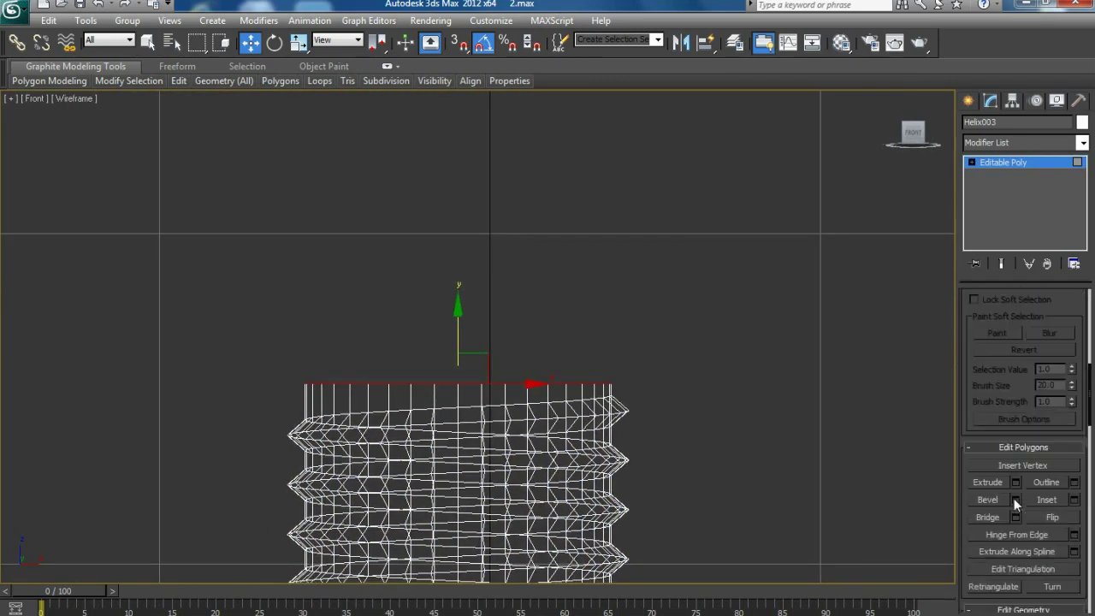
click(1016, 502)
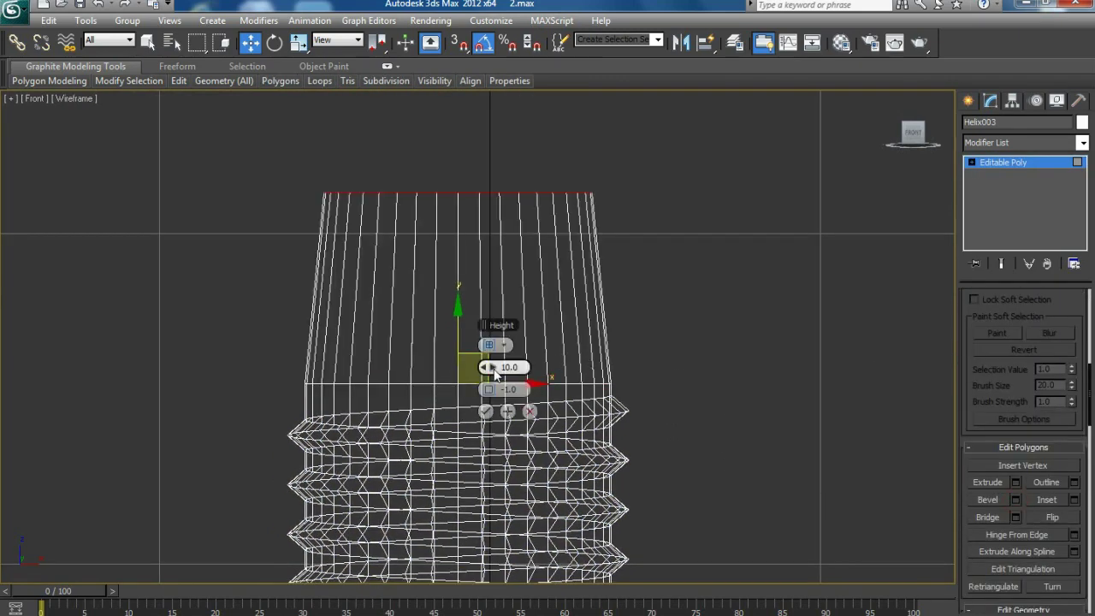
drag(493, 370, 257, 417)
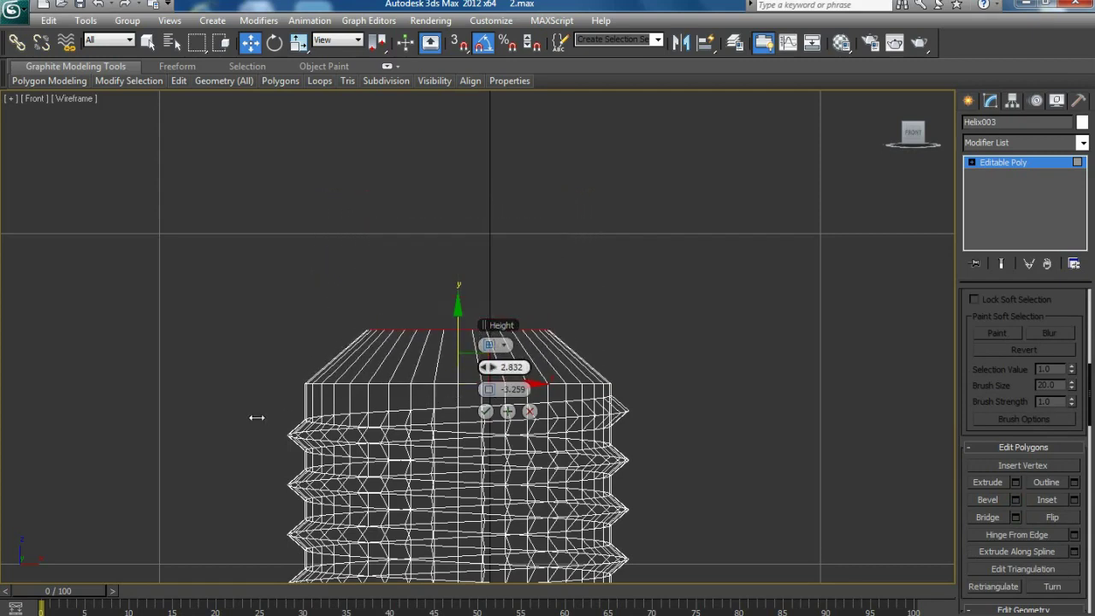
click(508, 411)
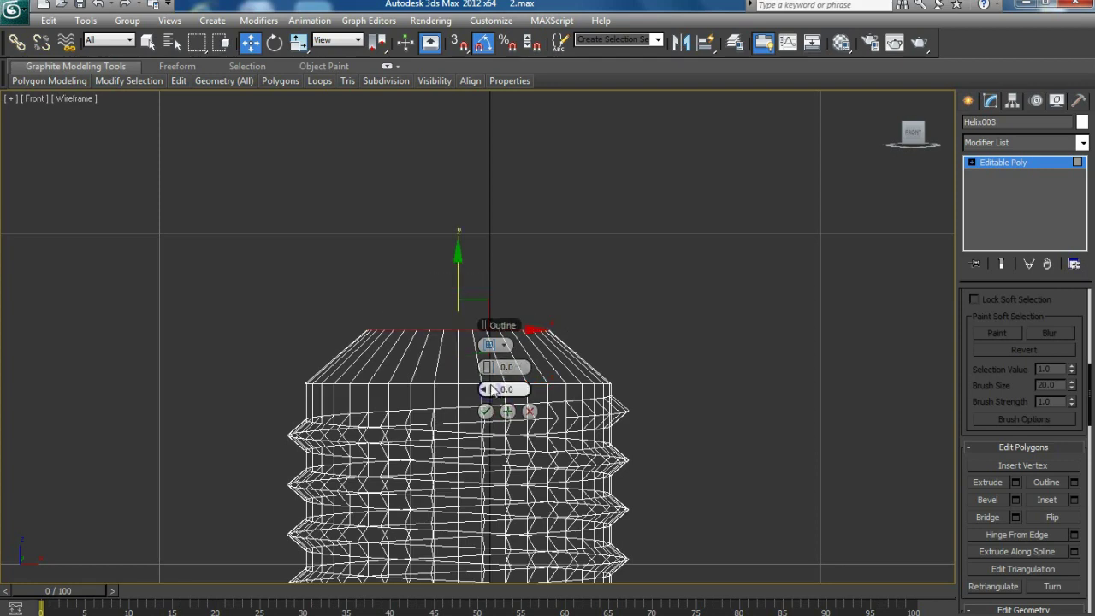
drag(484, 389, 482, 392)
drag(489, 367, 490, 365)
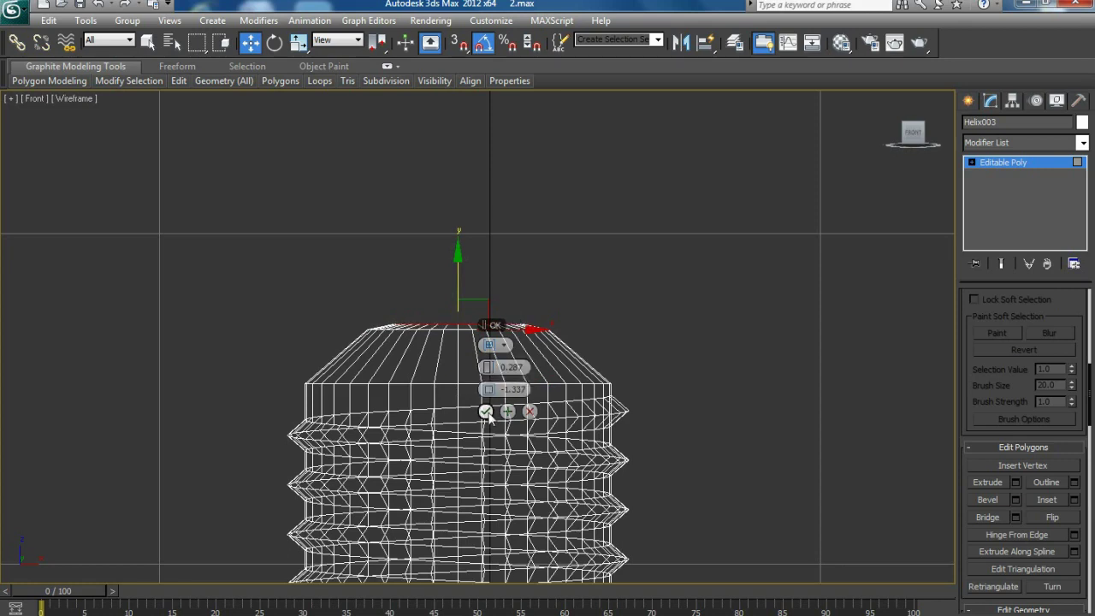
drag(491, 368, 555, 368)
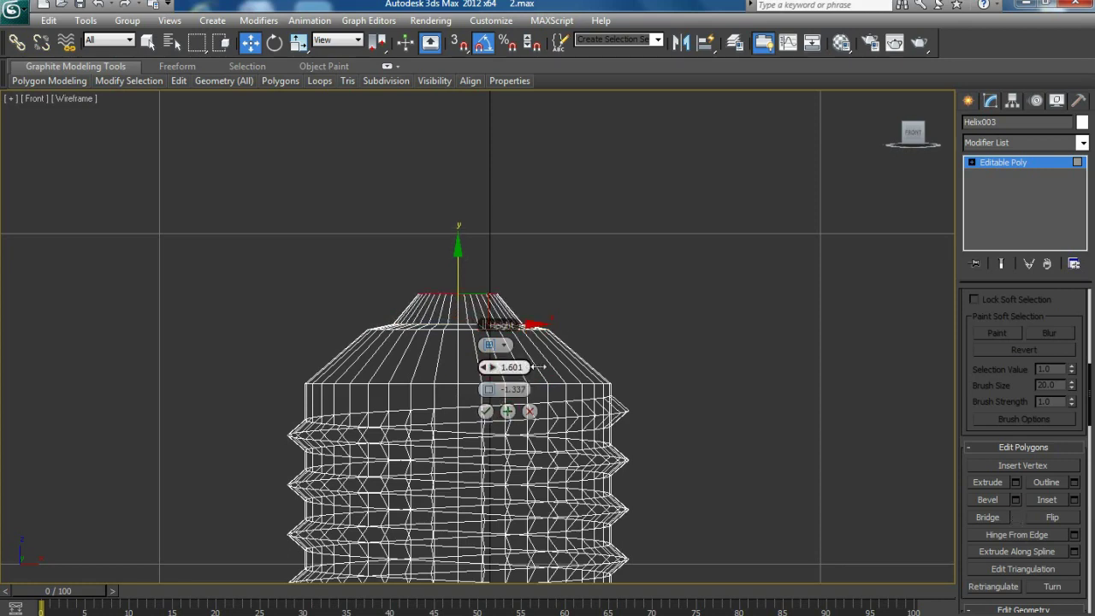
click(486, 413)
Bevel the top again to inset it into a small flat central disk.
key(p)
alt+middle_drag(597, 369, 525, 284)
scroll(533, 376, up, 5)
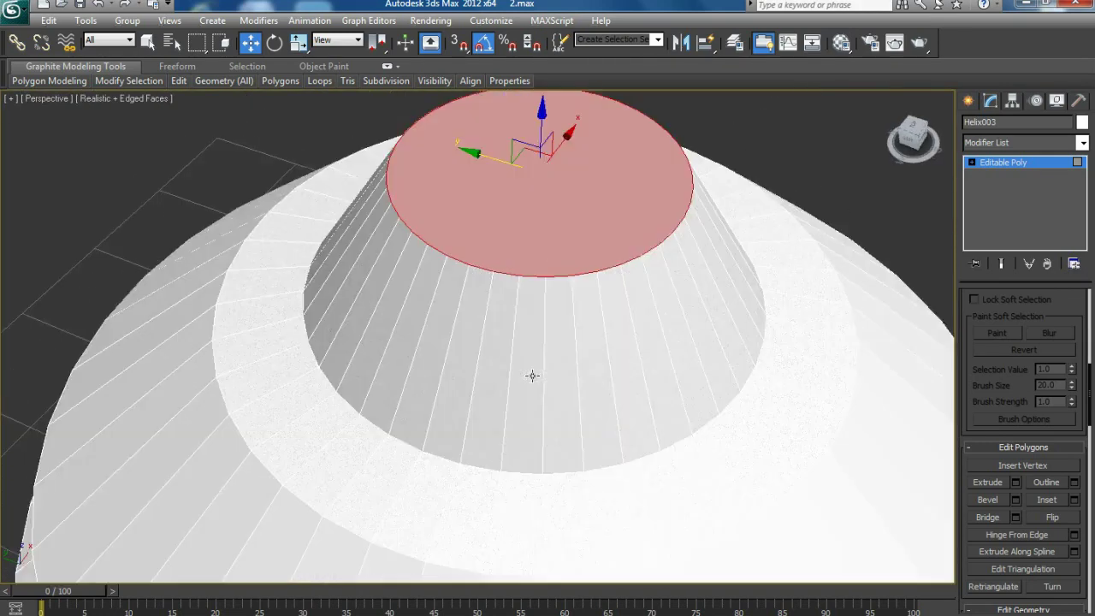
scroll(532, 375, down, 1)
click(1016, 500)
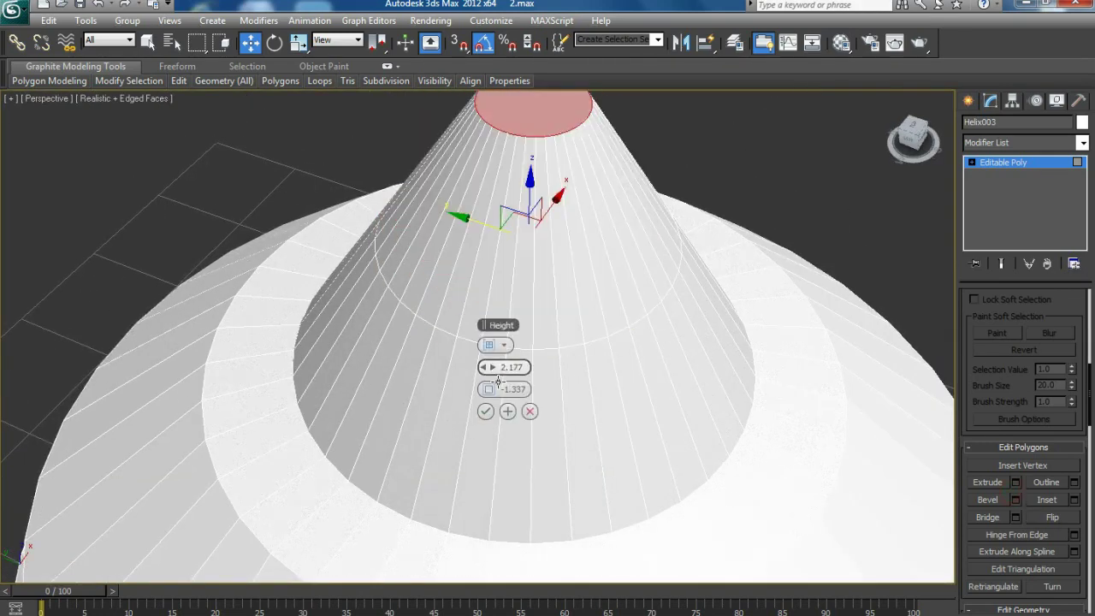
drag(499, 383, 492, 403)
click(485, 413)
mouse_move(616, 341)
alt+middle_down()
mouse_move(502, 286)
mouse_move(440, 274)
alt+middle_up()
Connect the cap's radial edges with two spread-apart edge loops.
key(2)
click(440, 280)
key(alt+r)
scroll(1062, 486, down, 3)
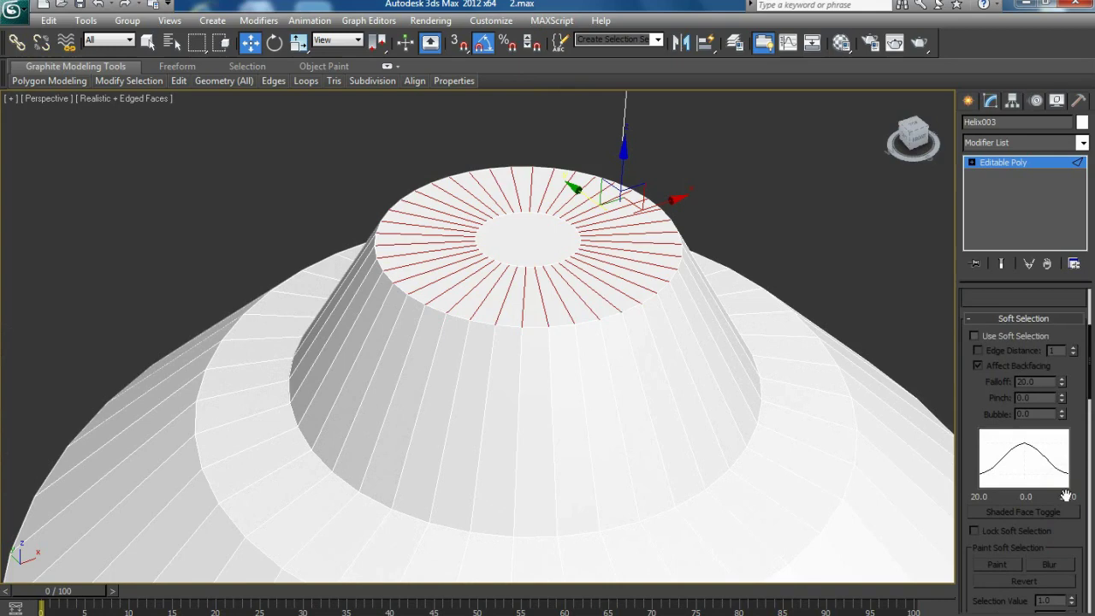
scroll(1056, 499, down, 3)
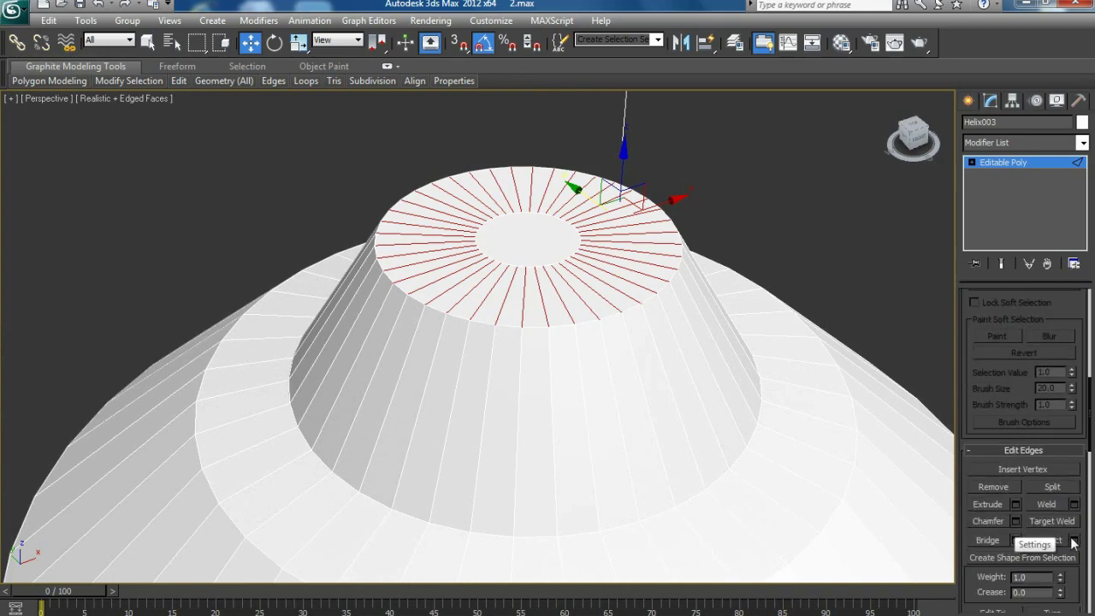
click(1074, 542)
drag(488, 345, 489, 339)
drag(503, 390, 518, 389)
right_click(491, 390)
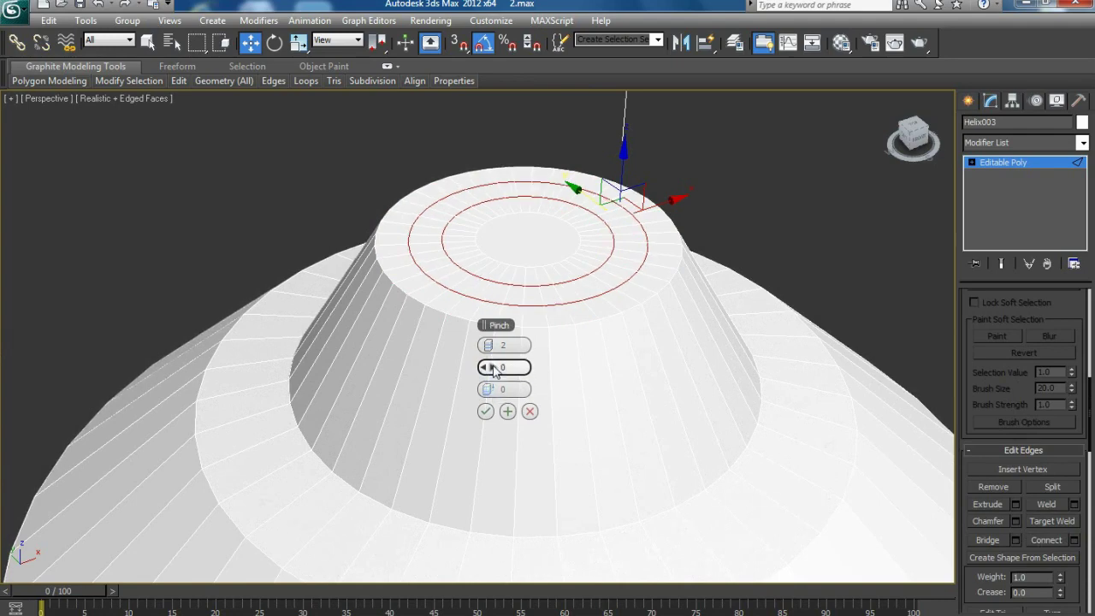
drag(489, 367, 769, 345)
click(507, 412)
Add two edge loops each around the upper cone and the wider sloping shoulder.
click(390, 319)
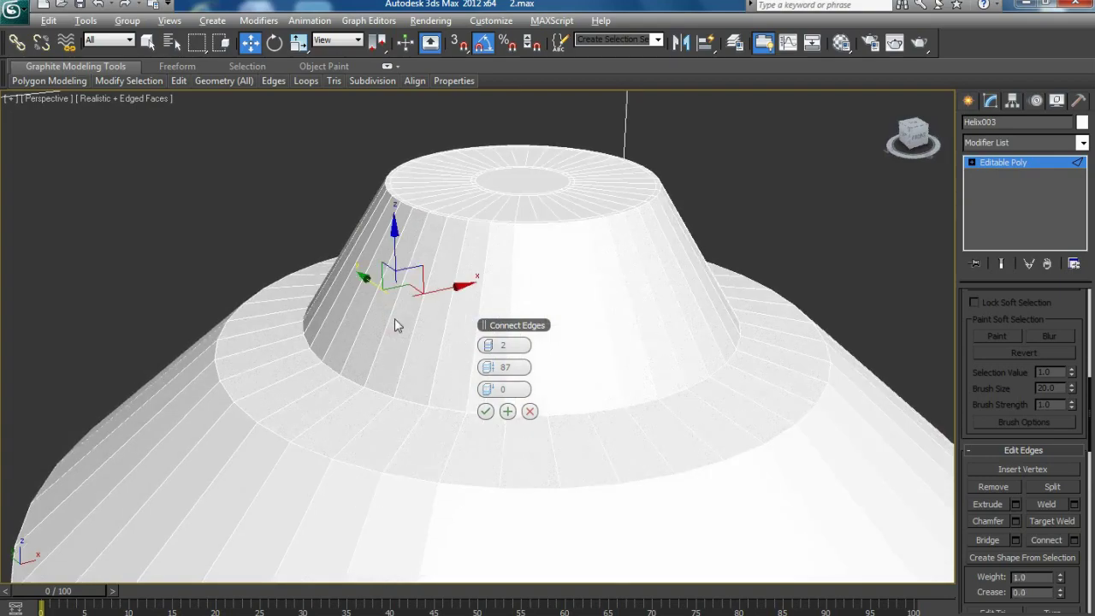
click(485, 412)
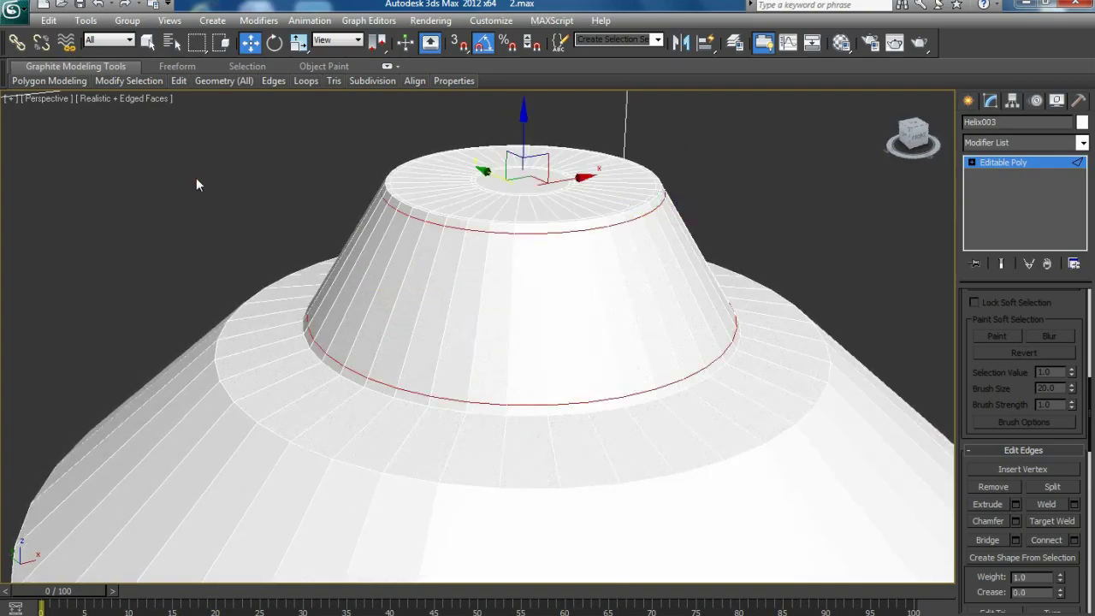
scroll(425, 385, down, 5)
alt+middle_drag(425, 386, 359, 376)
click(362, 379)
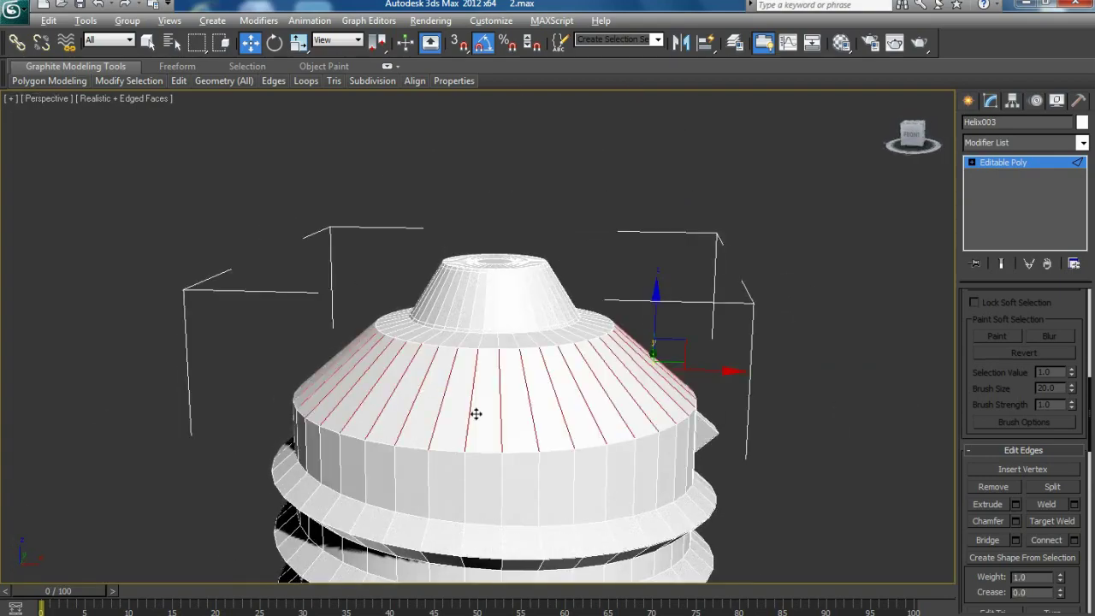
click(1074, 541)
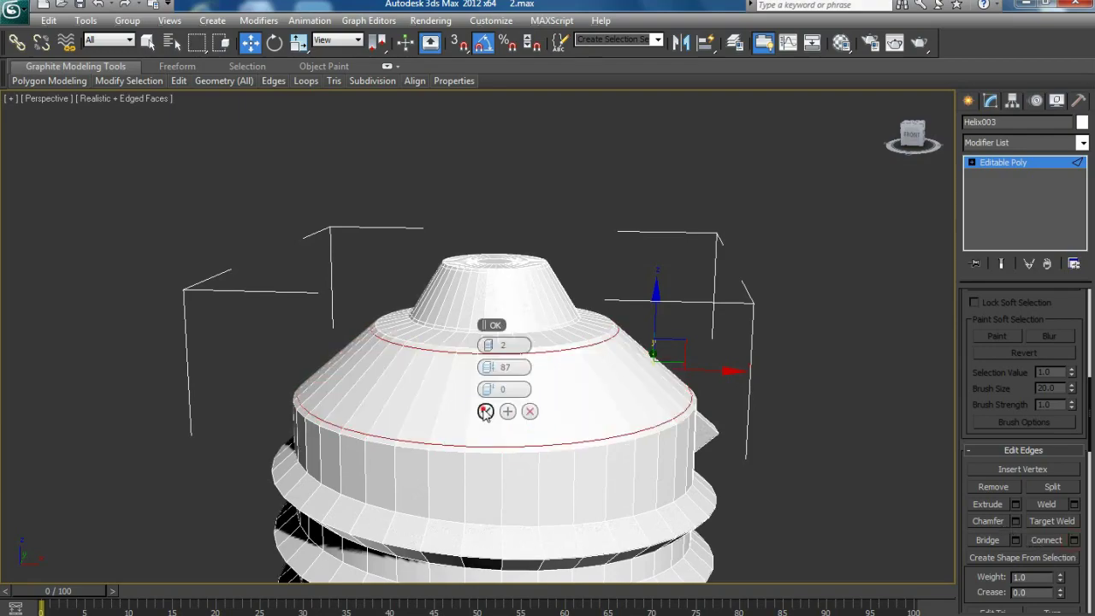
click(486, 412)
Inspect the new loops on the base in the maximized Front view, clearing the vertex selection.
scroll(745, 391, down, 5)
scroll(569, 416, up, 5)
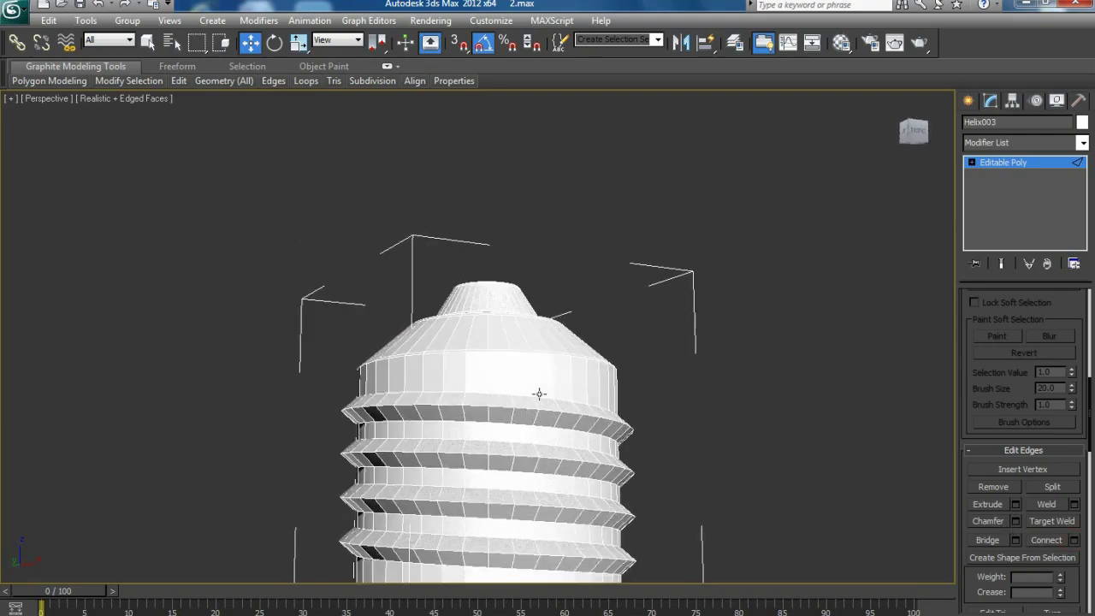
key(alt+w)
right_click(672, 256)
key(alt+w)
scroll(672, 256, down, 5)
middle_drag(586, 319, 547, 277)
scroll(548, 277, up, 3)
scroll(549, 338, up, 2)
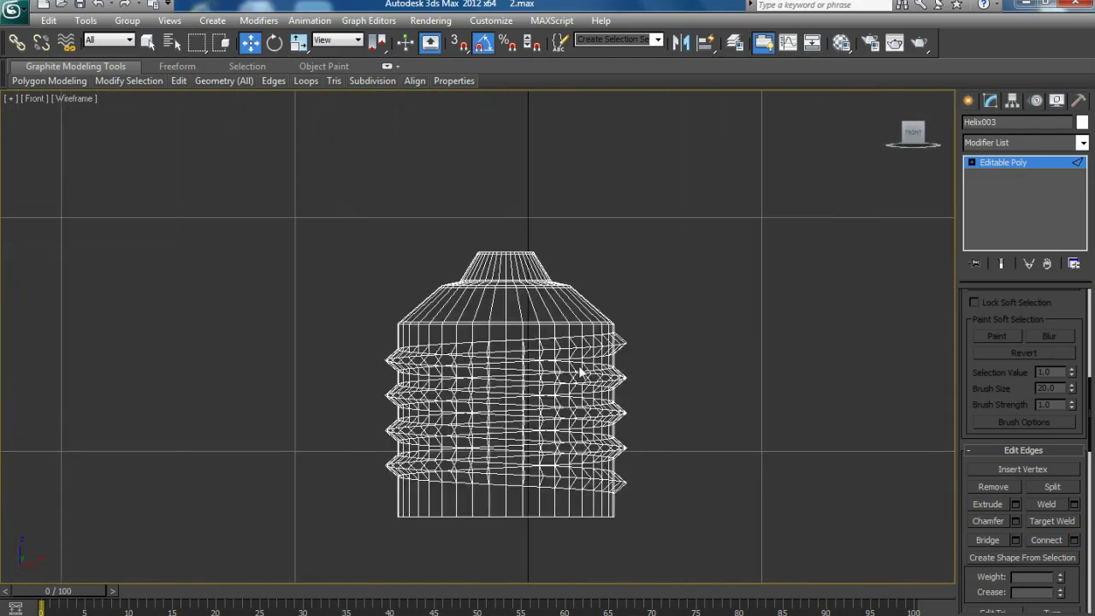
middle_drag(580, 373, 579, 376)
scroll(997, 368, up, 5)
scroll(1008, 317, up, 1)
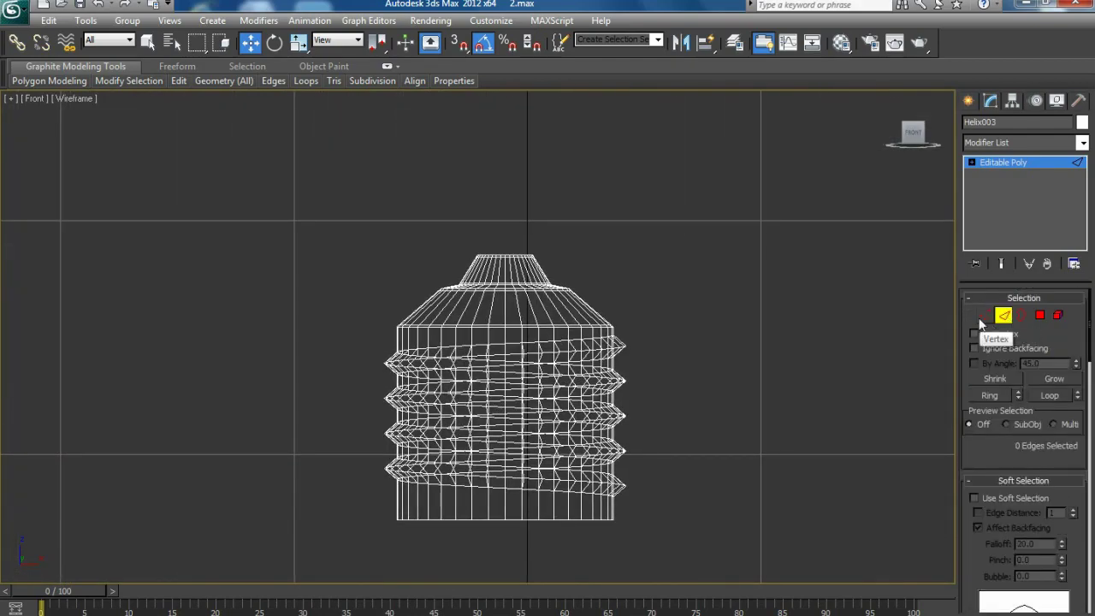
click(985, 315)
middle_drag(586, 307, 582, 321)
scroll(582, 322, up, 2)
middle_drag(495, 236, 496, 254)
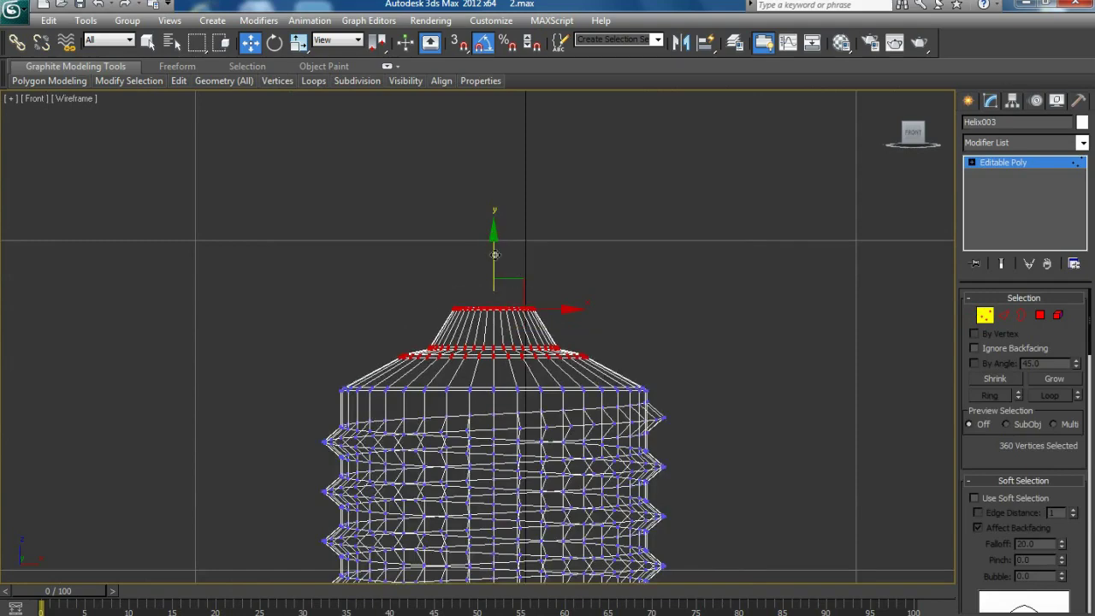
click(910, 332)
scroll(580, 360, down, 5)
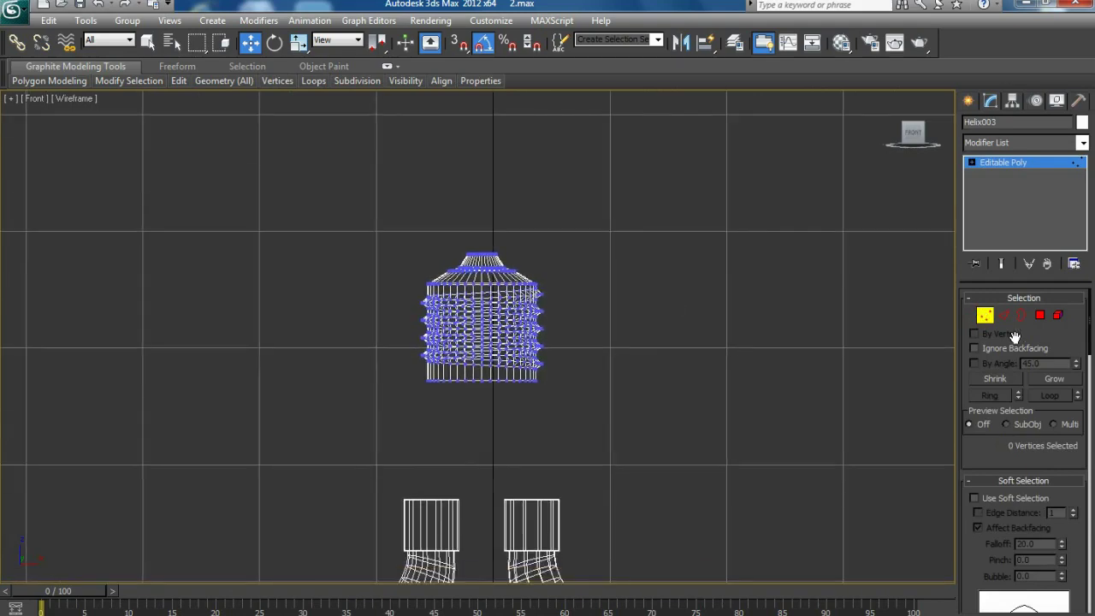
scroll(548, 311, up, 4)
scroll(517, 332, up, 2)
middle_drag(522, 332, 569, 335)
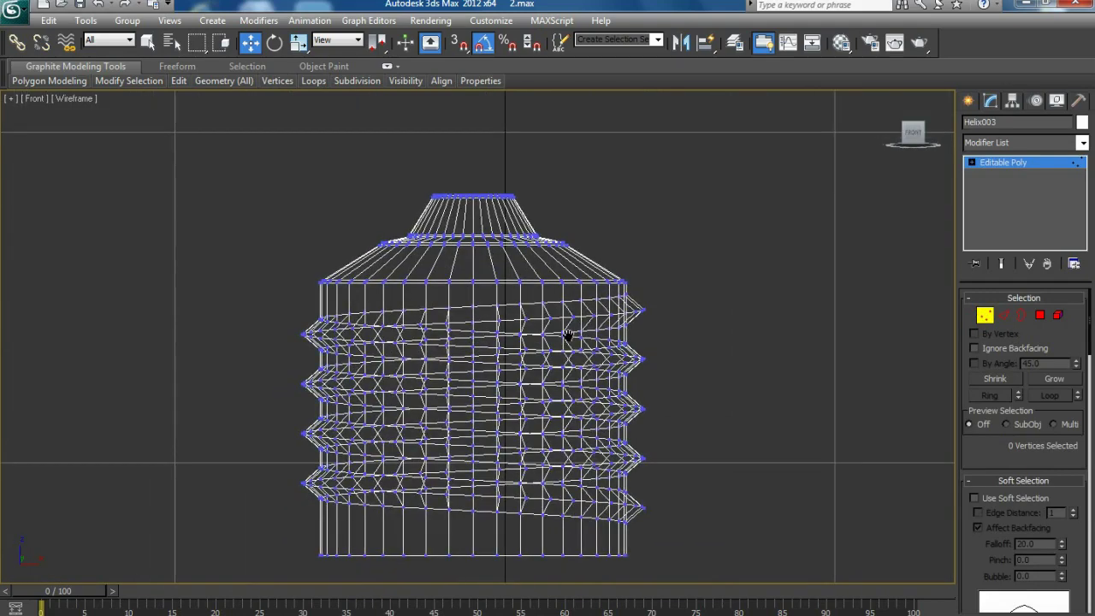
scroll(642, 351, down, 1)
Look at the base from below in shaded Perspective and select it for border editing.
click(689, 377)
key(alt+w)
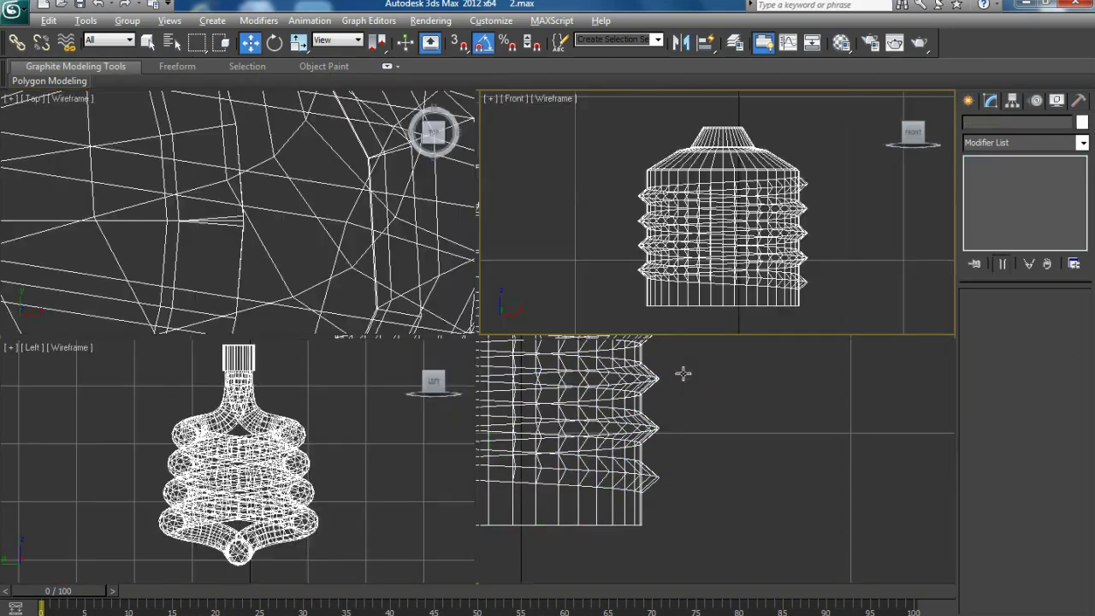
click(683, 373)
key(F3)
key(alt+w)
scroll(532, 382, down, 3)
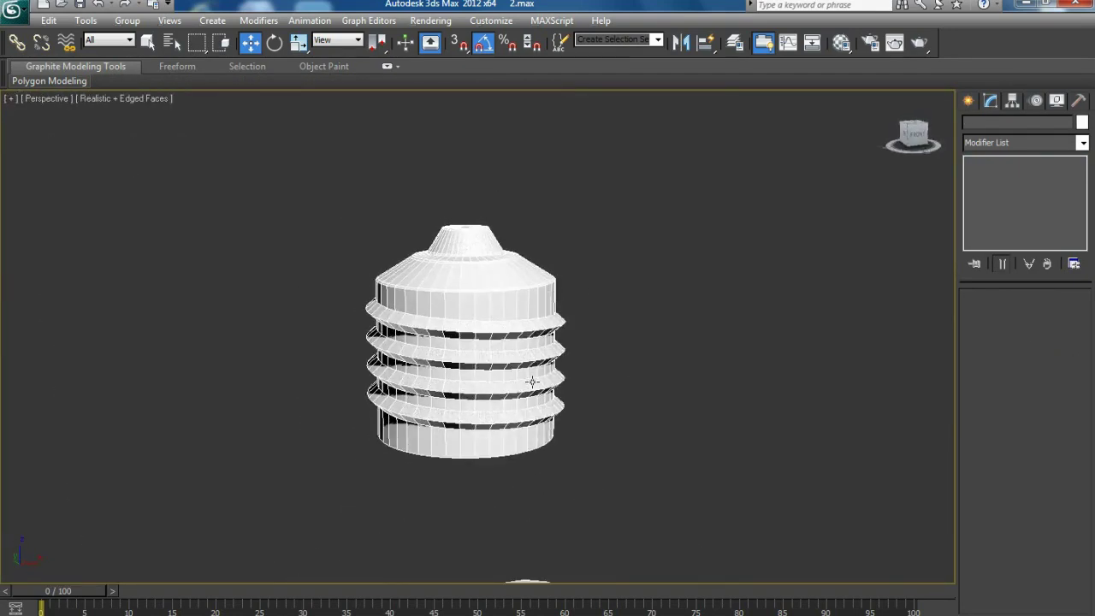
alt+middle_drag(533, 382, 497, 382)
click(501, 371)
click(1020, 318)
Cap the base's open bottom border with a flat face.
click(485, 435)
scroll(984, 404, down, 3)
scroll(1030, 448, down, 3)
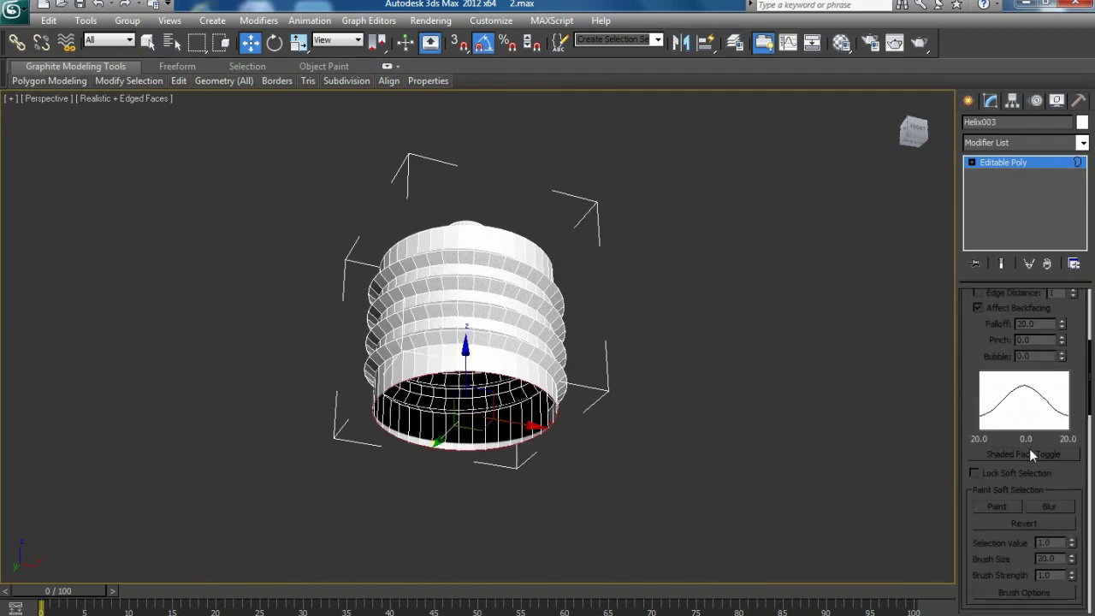
scroll(1029, 449, down, 3)
key(alt+p)
alt+middle_drag(547, 385, 498, 385)
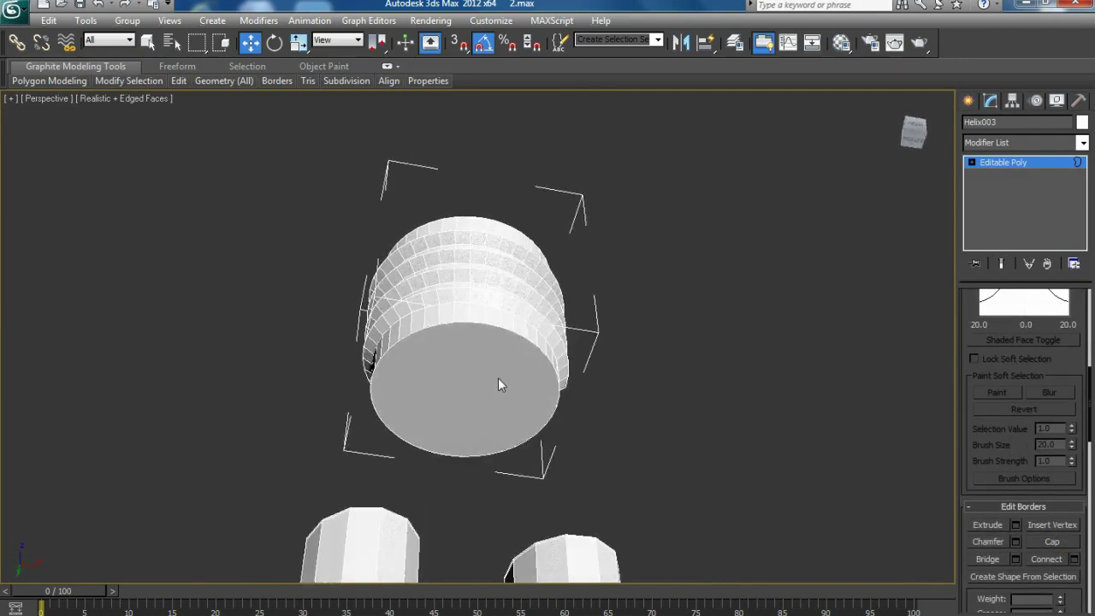
scroll(1029, 439, up, 3)
scroll(1029, 440, up, 3)
Select the new bottom cap polygon and frame it in the Front view.
click(1040, 315)
click(528, 388)
key(alt+w)
key(alt+w)
scroll(551, 314, up, 2)
middle_drag(551, 314, 548, 349)
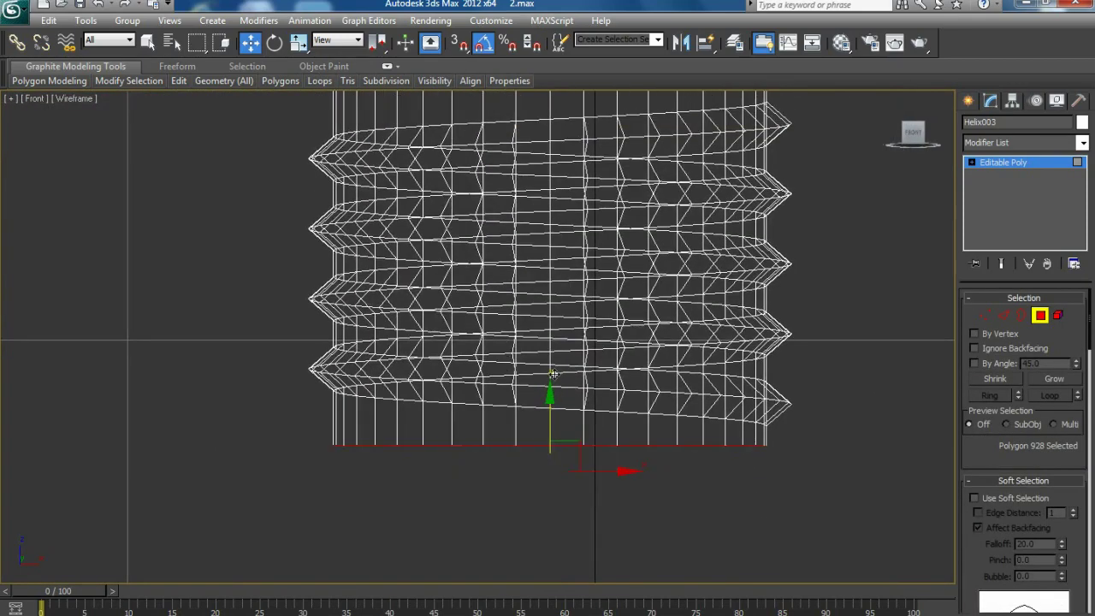
Bevel the bottom cap slightly downward, then widen it outward in a second bevel.
scroll(990, 377, down, 1)
scroll(1002, 428, down, 3)
scroll(1018, 488, down, 4)
click(1013, 531)
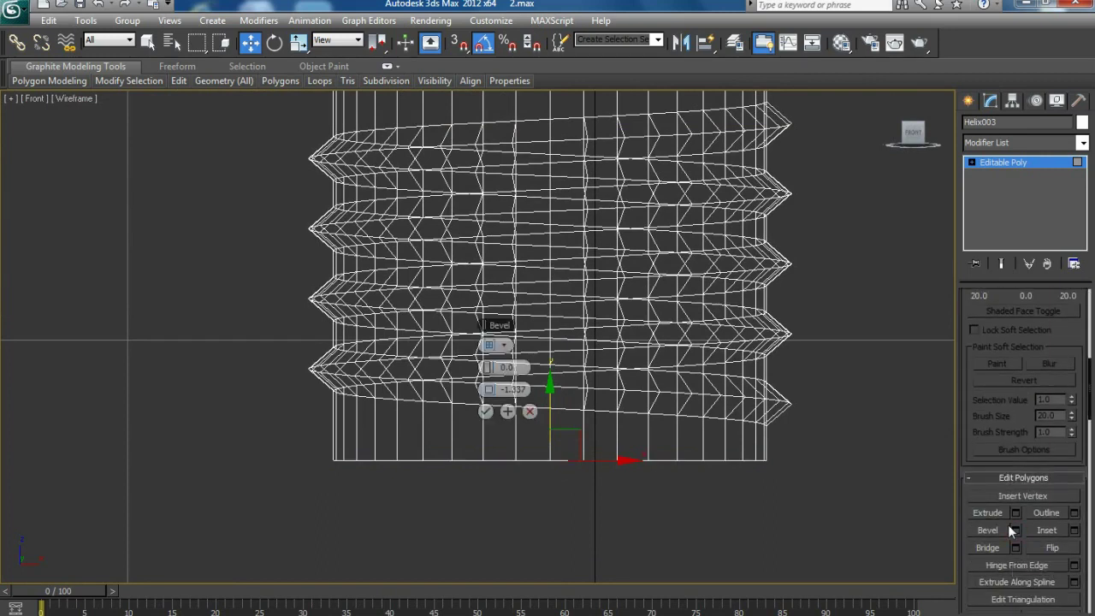
right_click(489, 390)
mouse_move(489, 367)
mouse_down()
mouse_move(555, 366)
mouse_move(500, 367)
mouse_move(468, 392)
mouse_up()
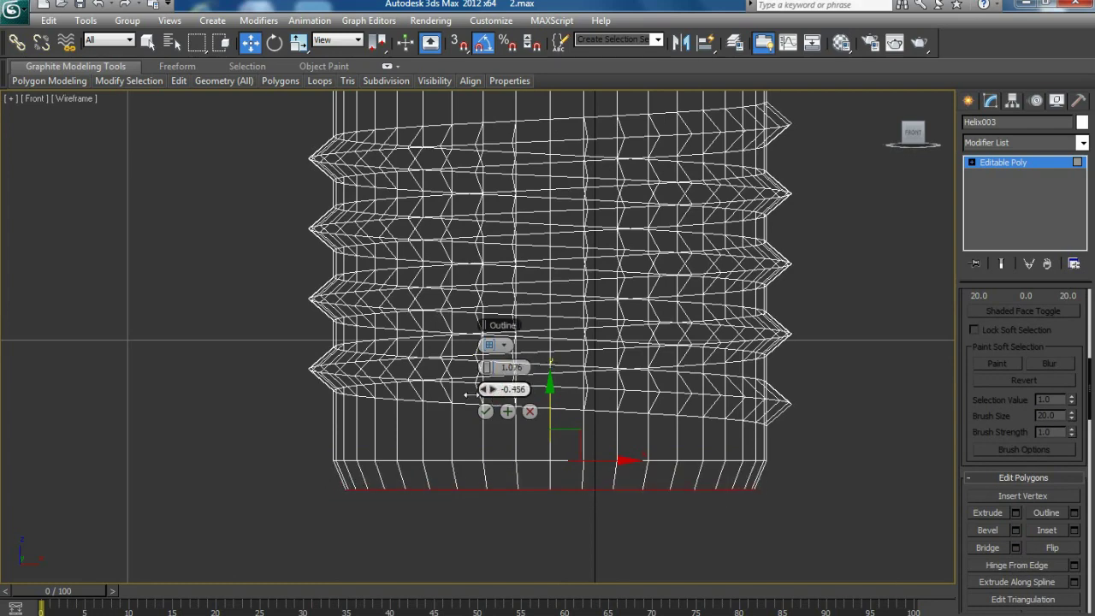
click(507, 412)
scroll(399, 465, down, 4)
scroll(399, 464, up, 4)
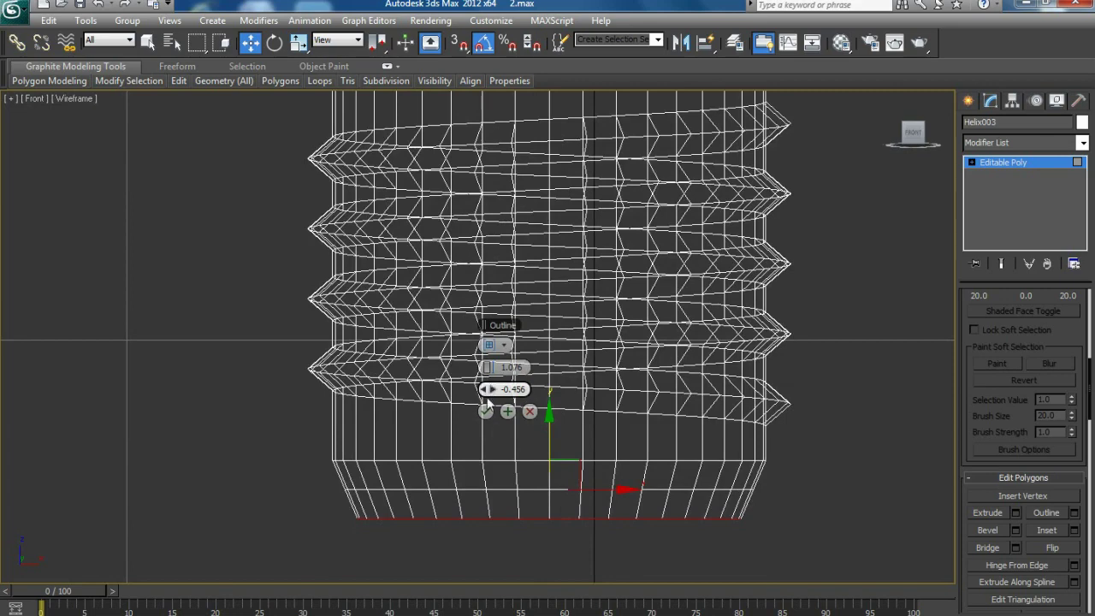
mouse_move(489, 389)
mouse_down()
mouse_move(563, 354)
mouse_move(604, 291)
mouse_up()
scroll(605, 291, down, 4)
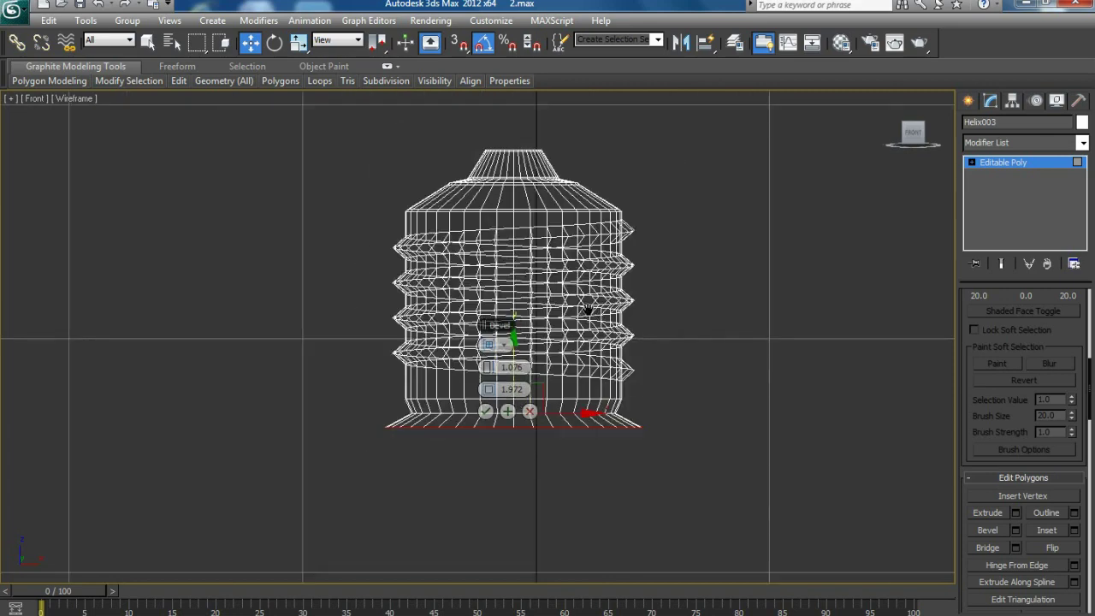
click(508, 411)
Bevel a long flaring skirt downward, 17.476 high with outline 4.287.
drag(492, 367, 746, 332)
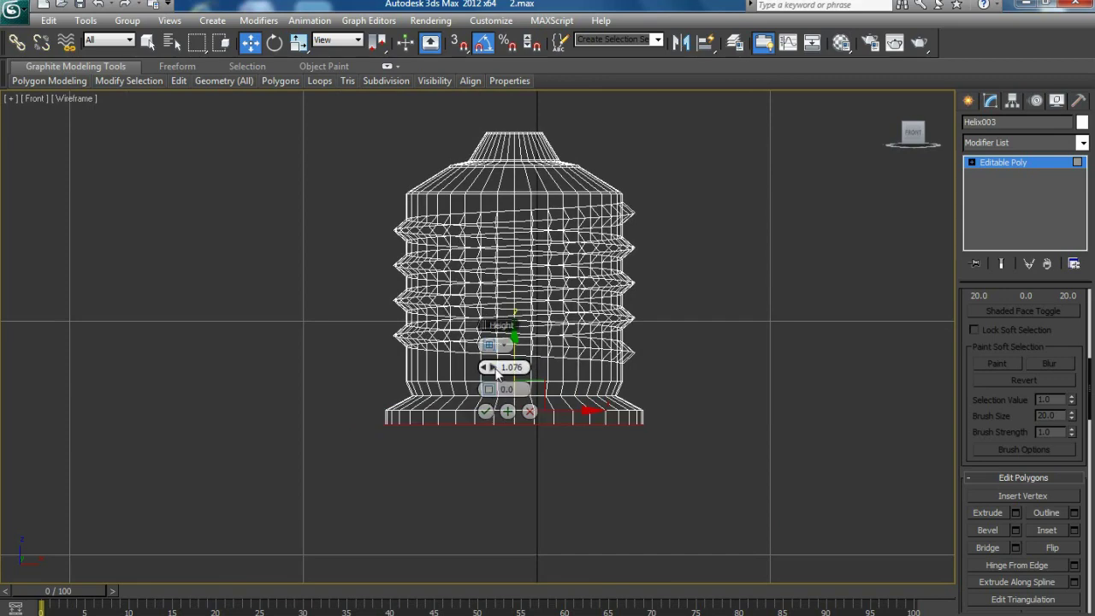
scroll(629, 348, down, 5)
middle_drag(629, 349, 638, 305)
scroll(493, 366, up, 2)
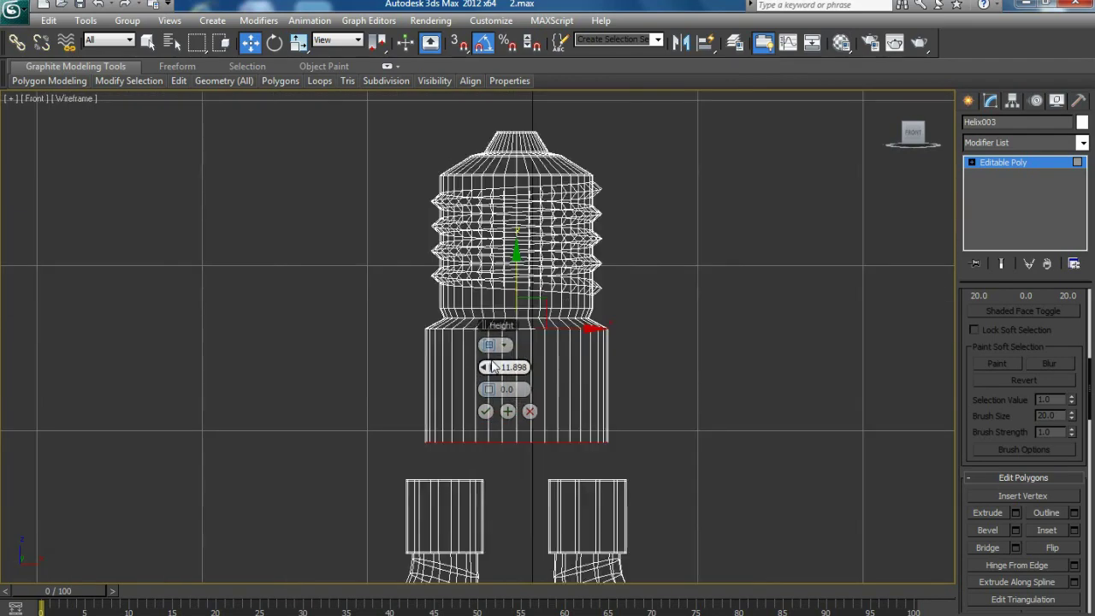
drag(493, 367, 581, 361)
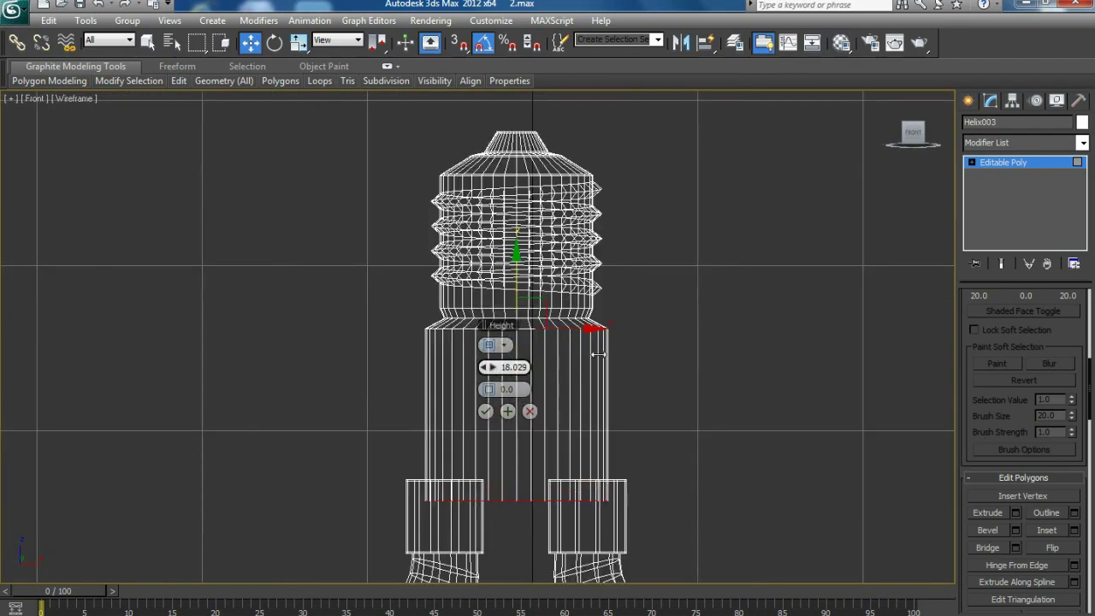
mouse_move(493, 389)
mouse_down()
mouse_move(583, 383)
mouse_move(487, 367)
mouse_move(484, 390)
mouse_up()
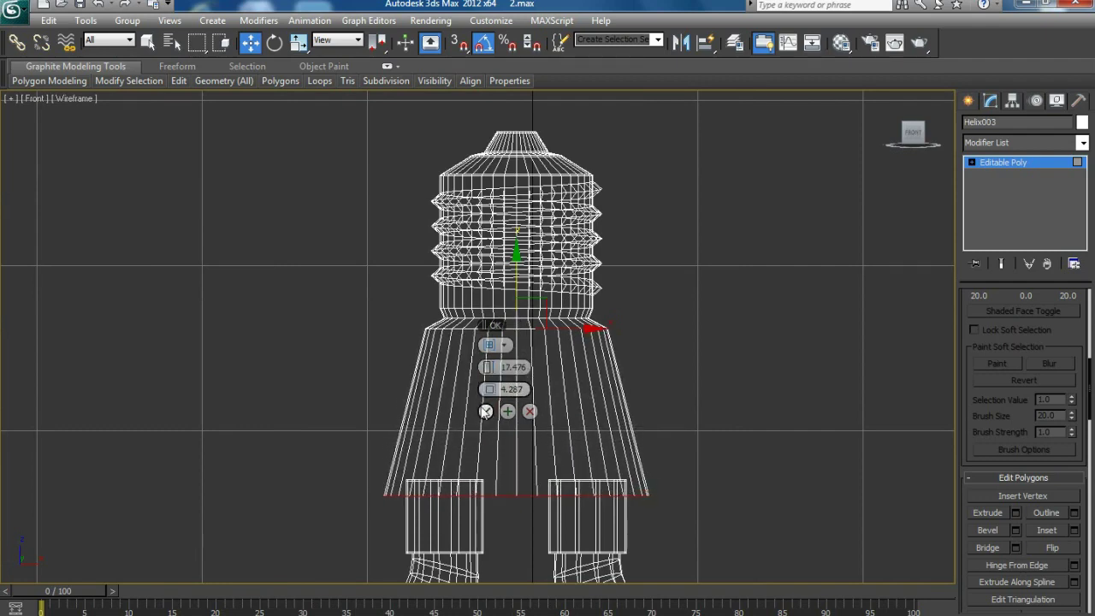
click(507, 412)
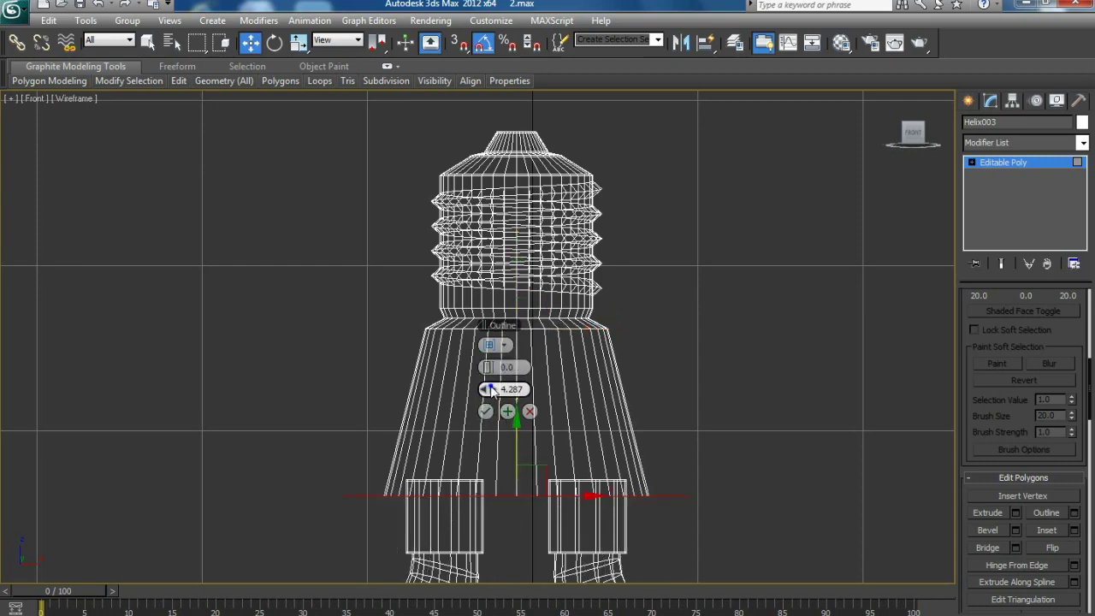
Bevel a short inset rim under the skirt with height 1.597 and outline -2.771.
scroll(573, 402, up, 1)
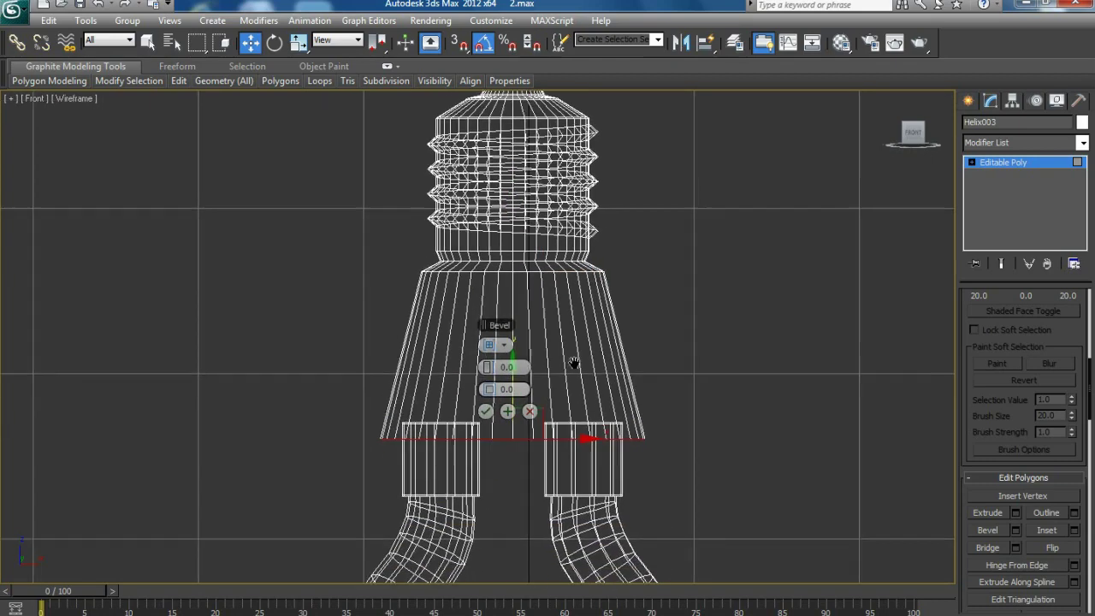
scroll(573, 368, up, 2)
scroll(547, 366, up, 1)
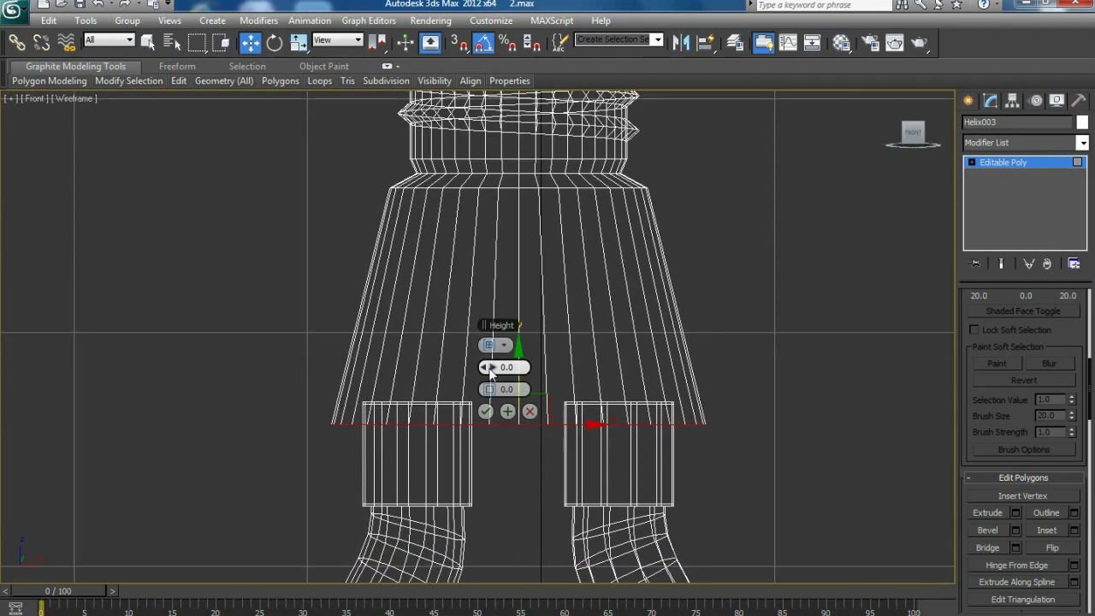
middle_drag(489, 368, 499, 323)
mouse_move(489, 368)
mouse_down()
mouse_move(579, 373)
mouse_move(556, 378)
mouse_up()
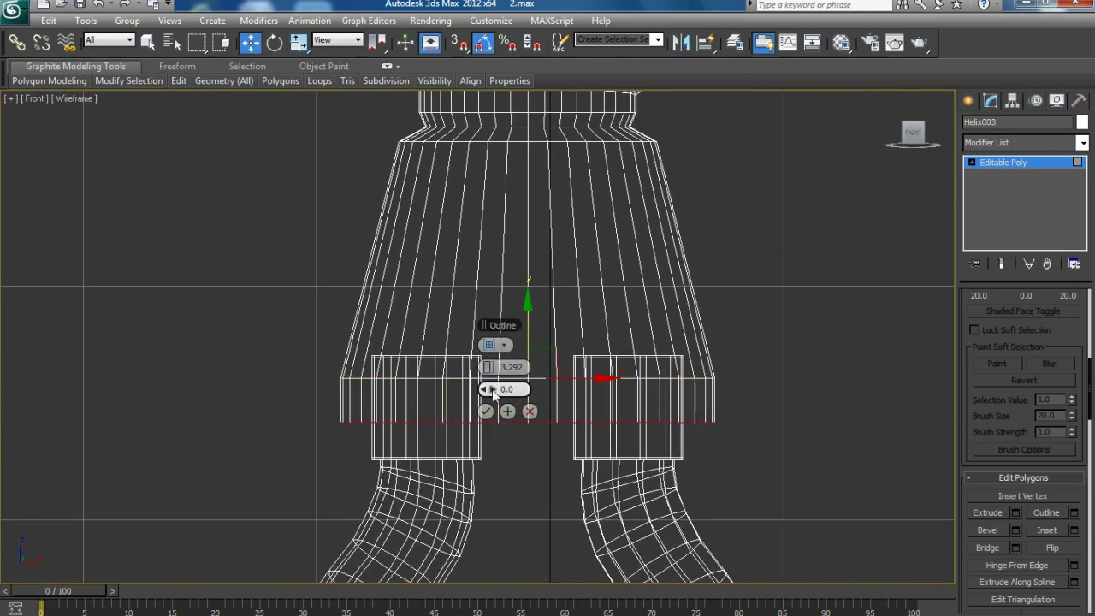
drag(490, 390, 487, 389)
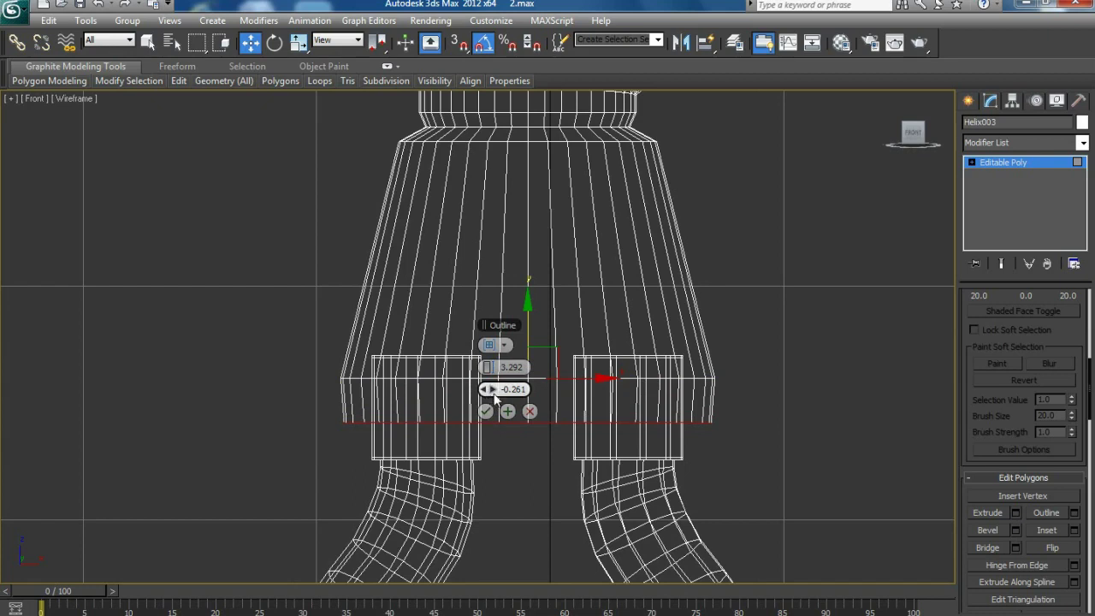
mouse_move(488, 389)
mouse_down()
mouse_move(451, 396)
mouse_move(490, 387)
mouse_up()
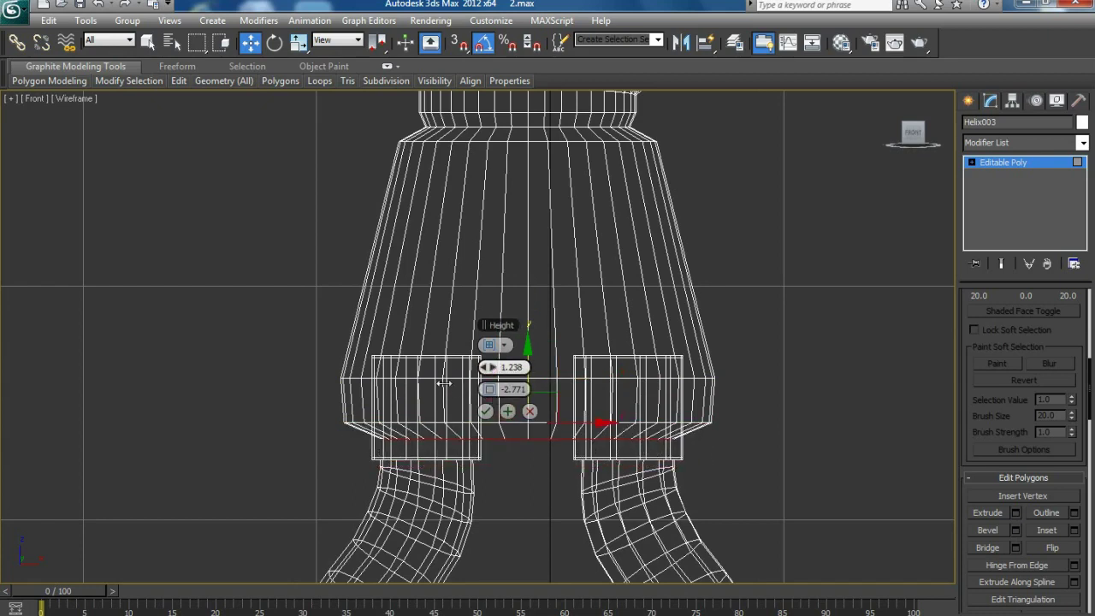
click(485, 412)
Leave polygon editing and move the base up above the tube ends.
scroll(544, 490, down, 4)
scroll(544, 489, up, 1)
scroll(1061, 365, up, 3)
scroll(1044, 325, up, 2)
click(1040, 316)
drag(457, 274, 457, 178)
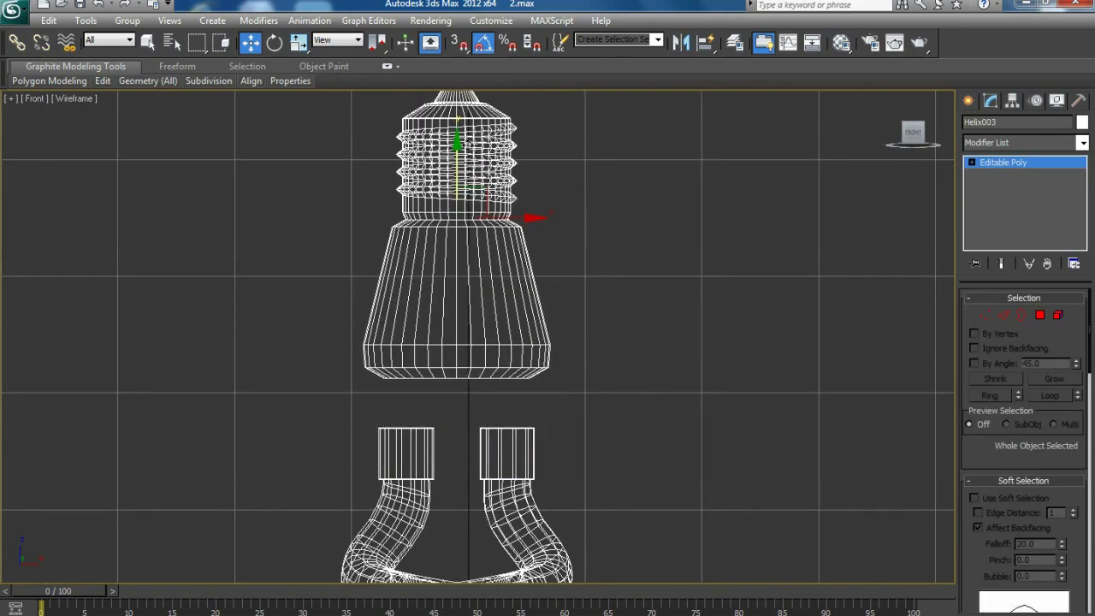
Marquee-select the bottom rim's vertex ring in the Front view and switch to Scale.
scroll(448, 406, up, 2)
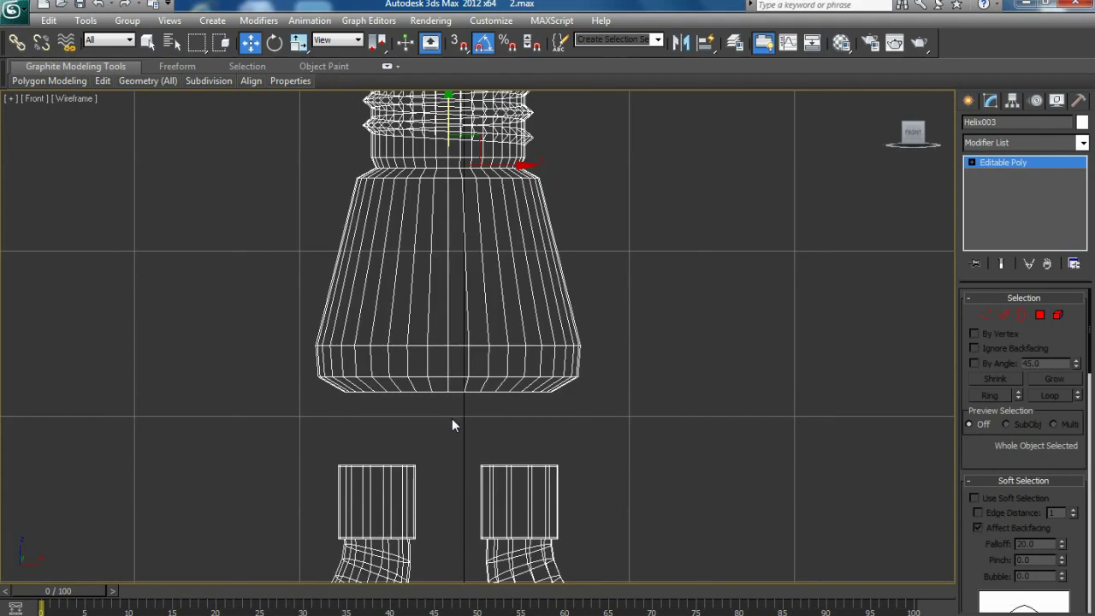
click(985, 316)
scroll(342, 313, down, 2)
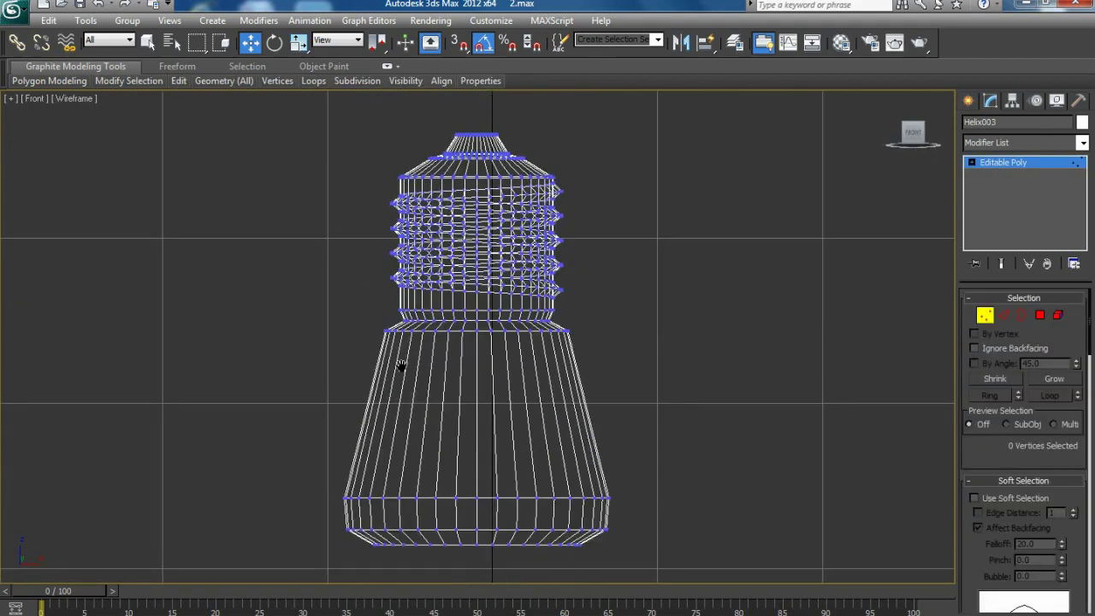
middle_drag(403, 368, 388, 357)
drag(337, 463, 643, 374)
scroll(450, 454, up, 2)
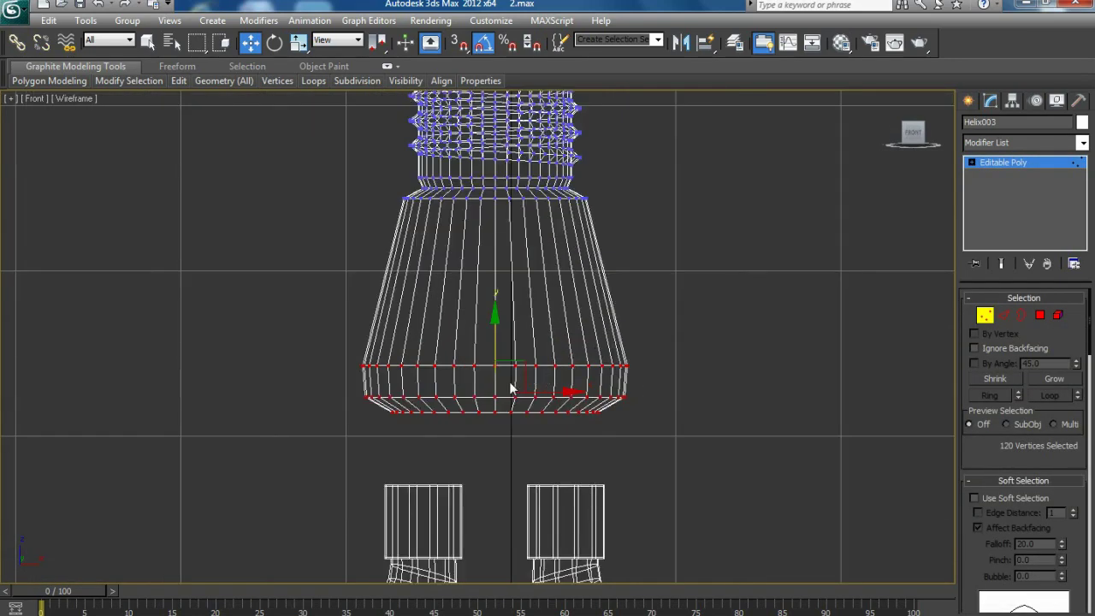
key(r)
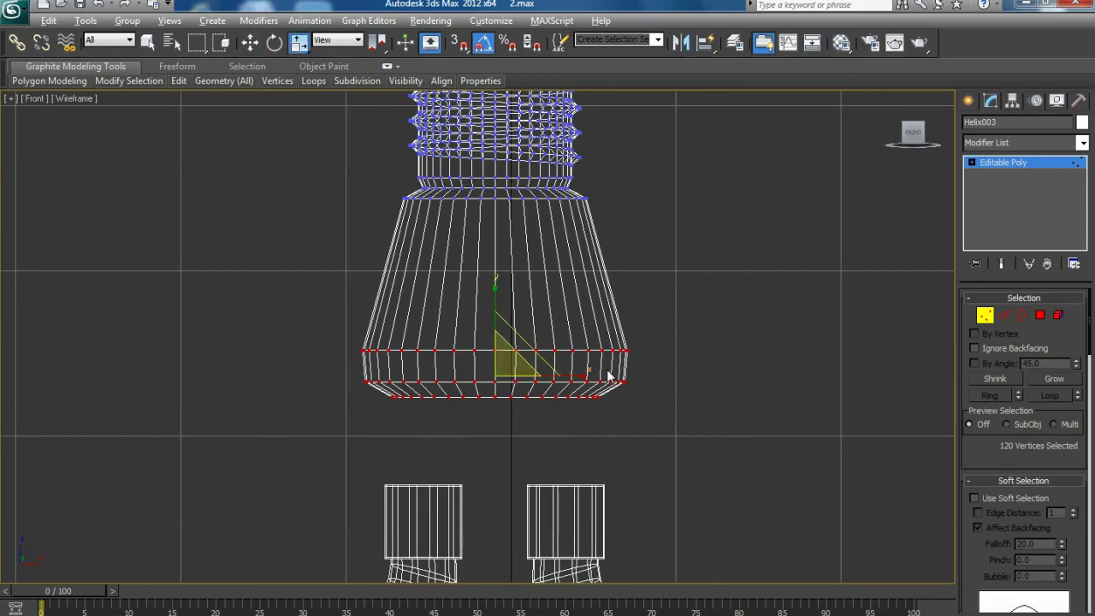
alt+middle_drag(682, 451, 982, 338)
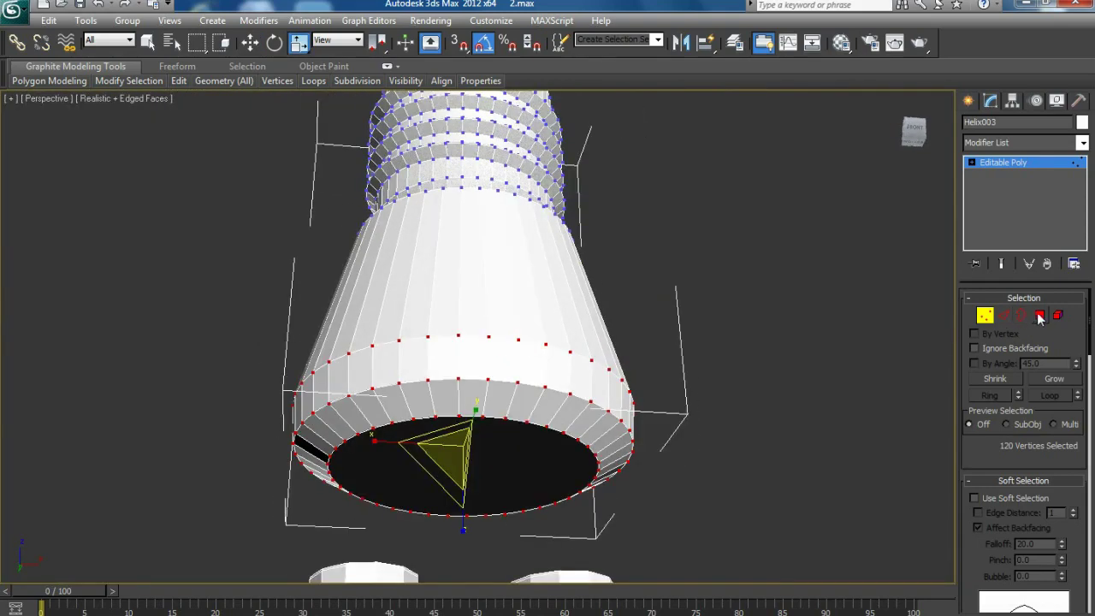
Outline the base's bottom cap face inward to form a smaller central disc.
click(1040, 318)
scroll(998, 490, down, 5)
scroll(989, 487, down, 5)
click(1074, 507)
right_click(492, 374)
drag(492, 389, 494, 409)
click(485, 412)
Ring-select the radial bottom-cap edges and connect them with a new edge ring.
key(2)
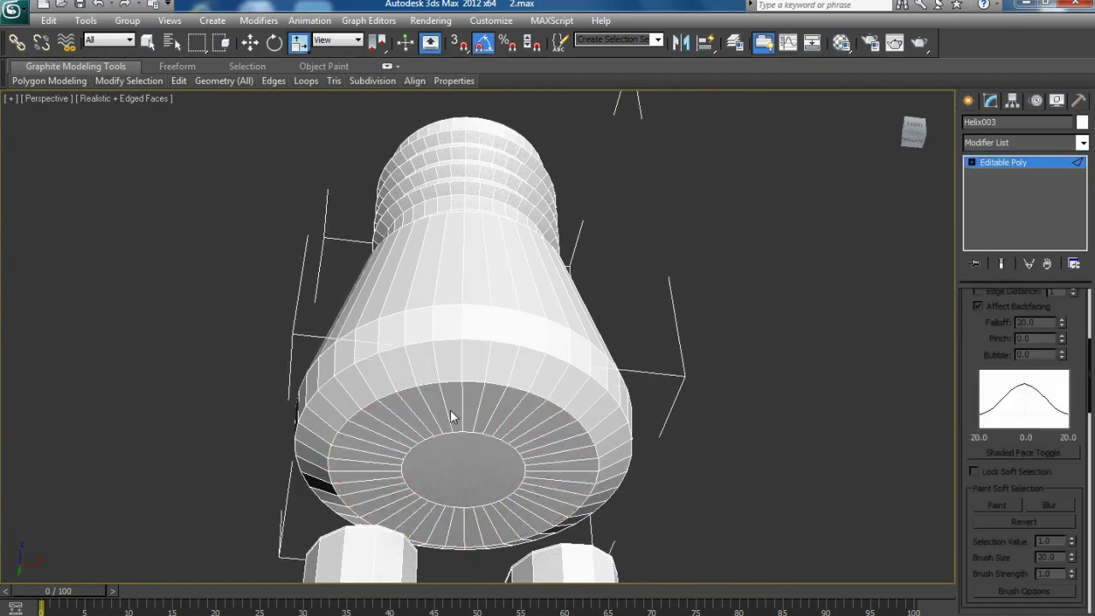
key(alt+l)
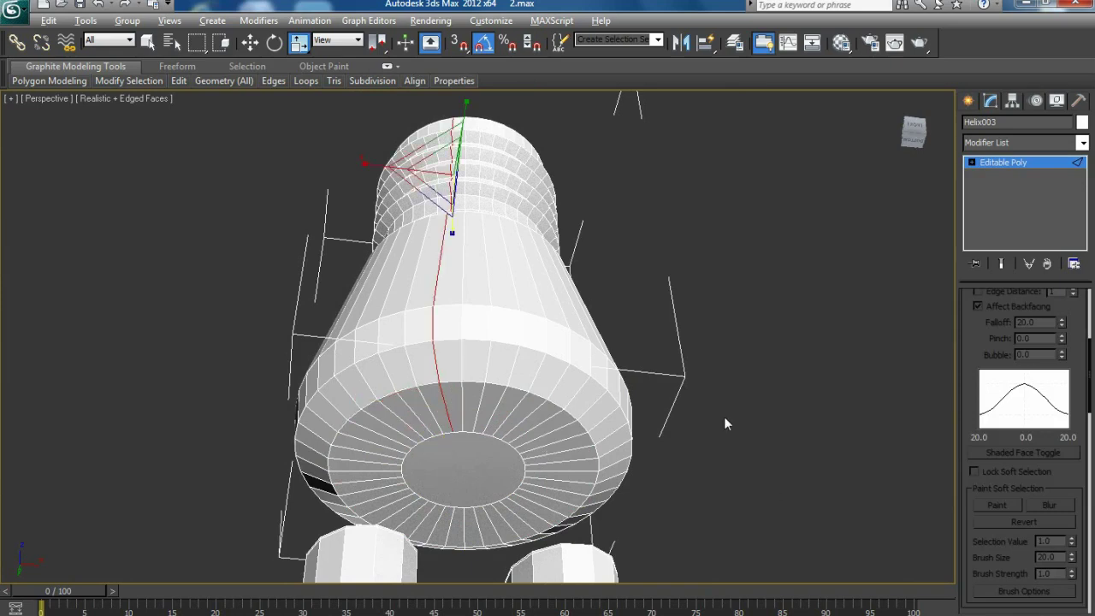
click(743, 388)
click(476, 438)
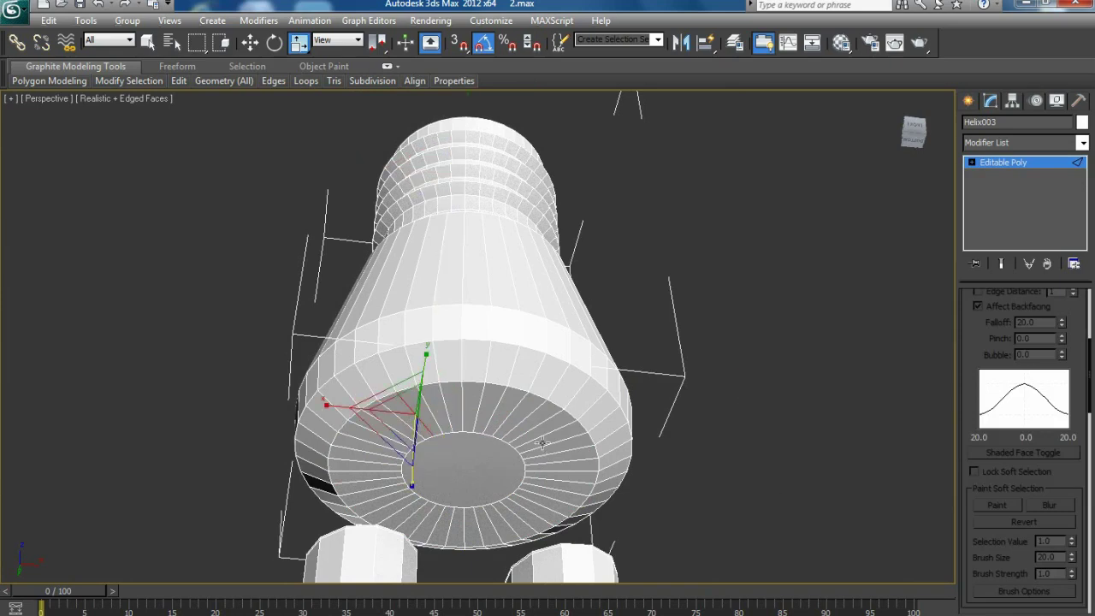
key(alt+r)
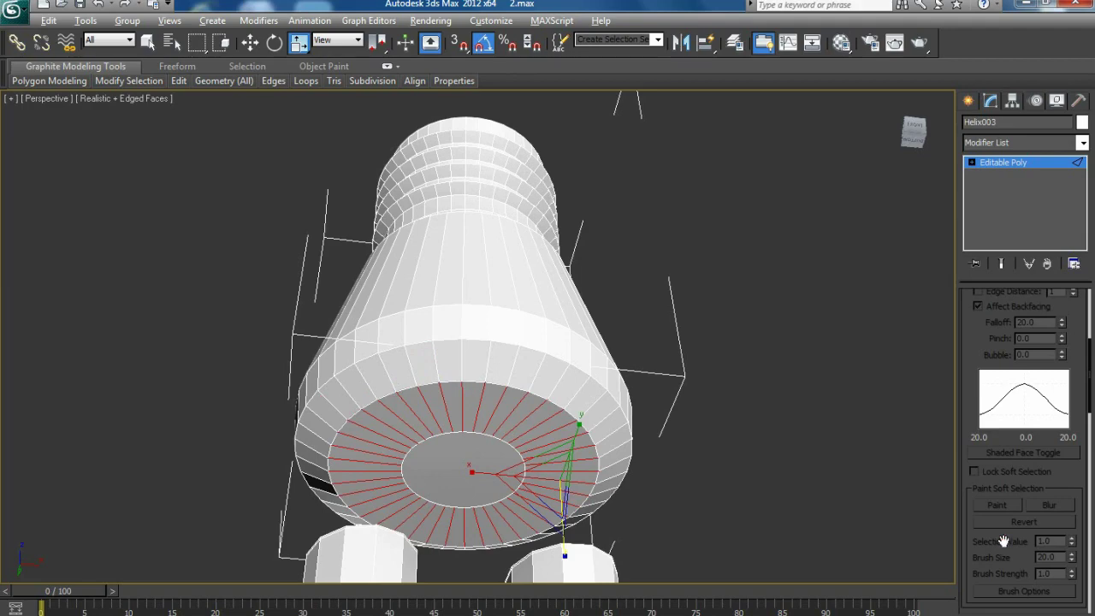
scroll(1003, 541, down, 5)
click(1075, 521)
click(526, 405)
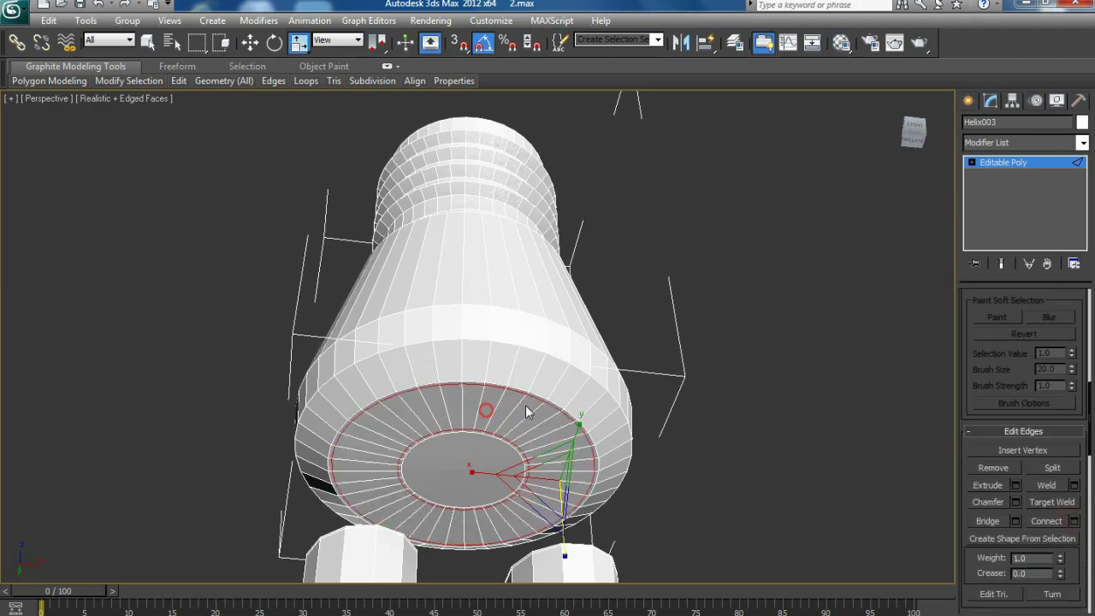
alt+middle_drag(525, 405, 520, 390)
scroll(520, 389, down, 2)
scroll(523, 347, down, 3)
key(w)
key(alt+w)
key(alt+w)
scroll(635, 317, up, 3)
scroll(599, 312, up, 2)
middle_drag(511, 320, 515, 325)
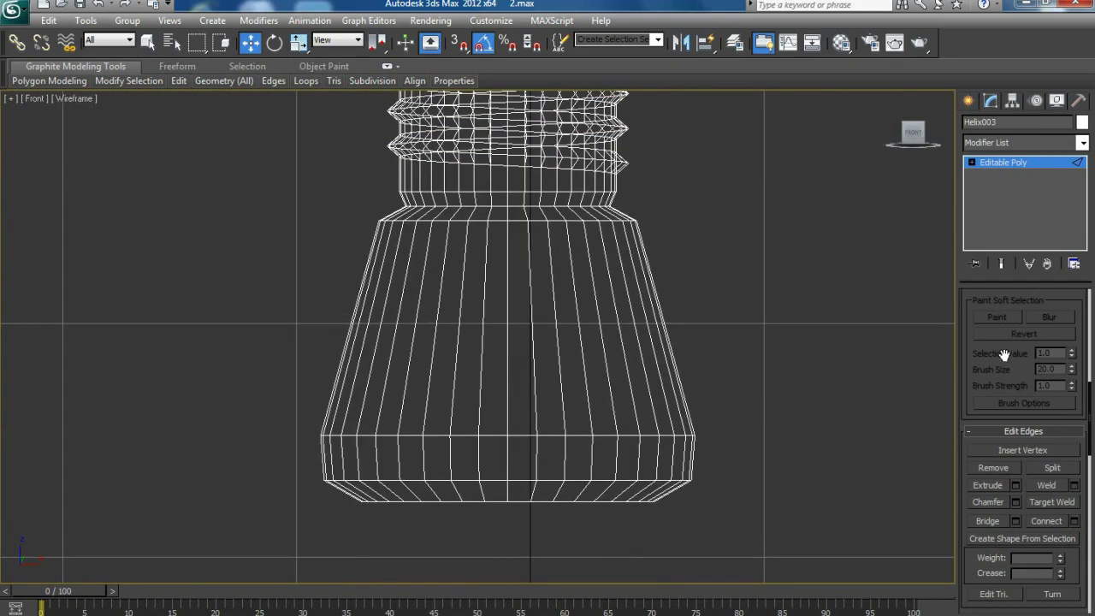
Connect the ring of vertical cone edges with 2 segments and pinch 87.
scroll(1004, 354, up, 3)
scroll(1001, 355, up, 3)
click(484, 378)
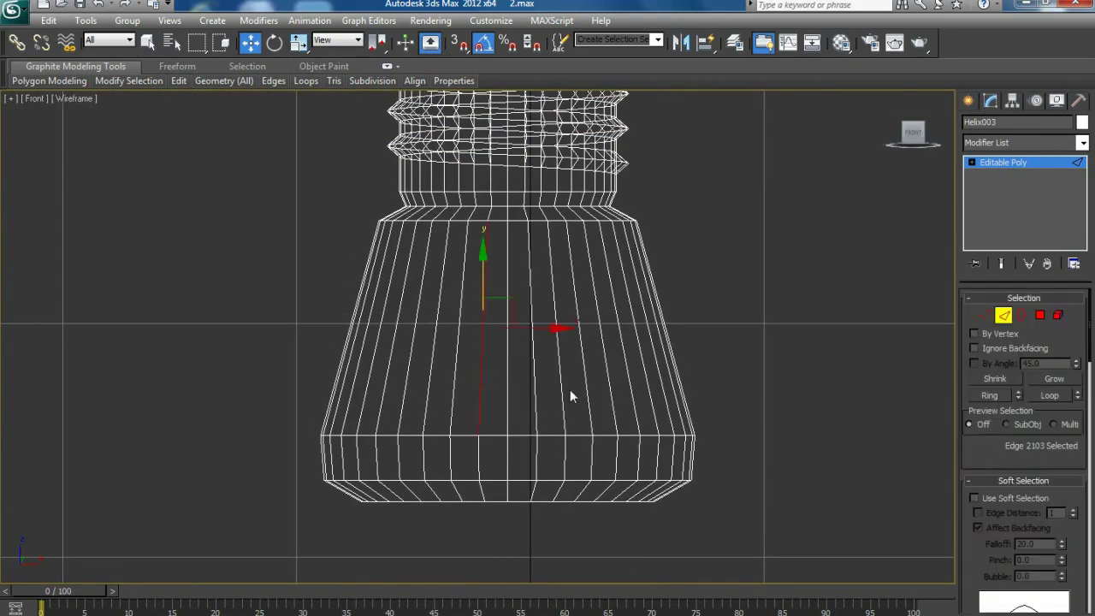
key(alt+r)
scroll(1090, 523, down, 5)
scroll(1089, 523, down, 2)
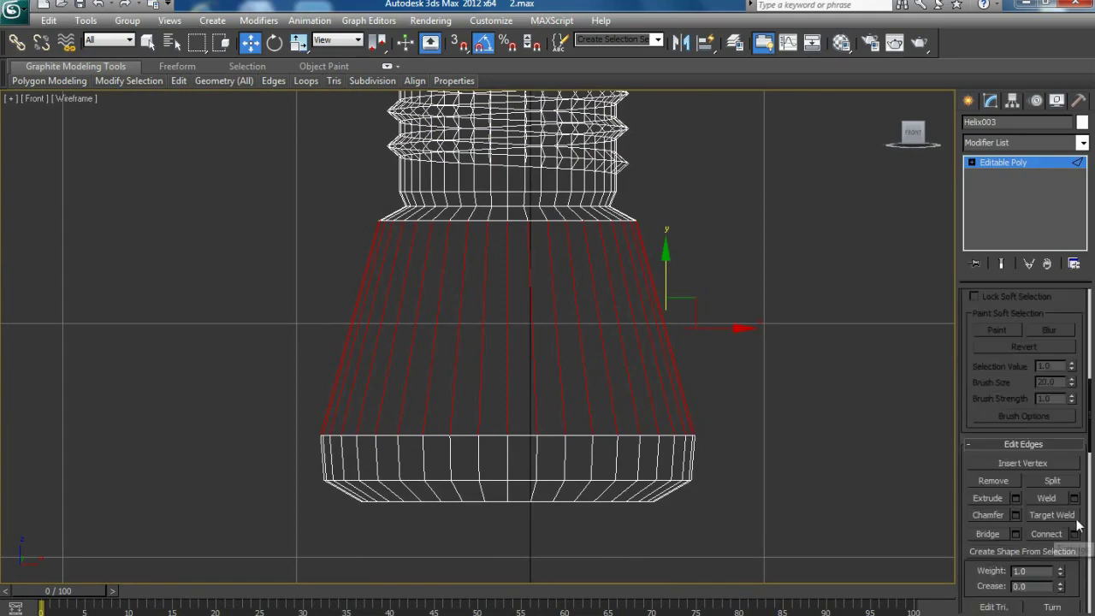
click(1075, 534)
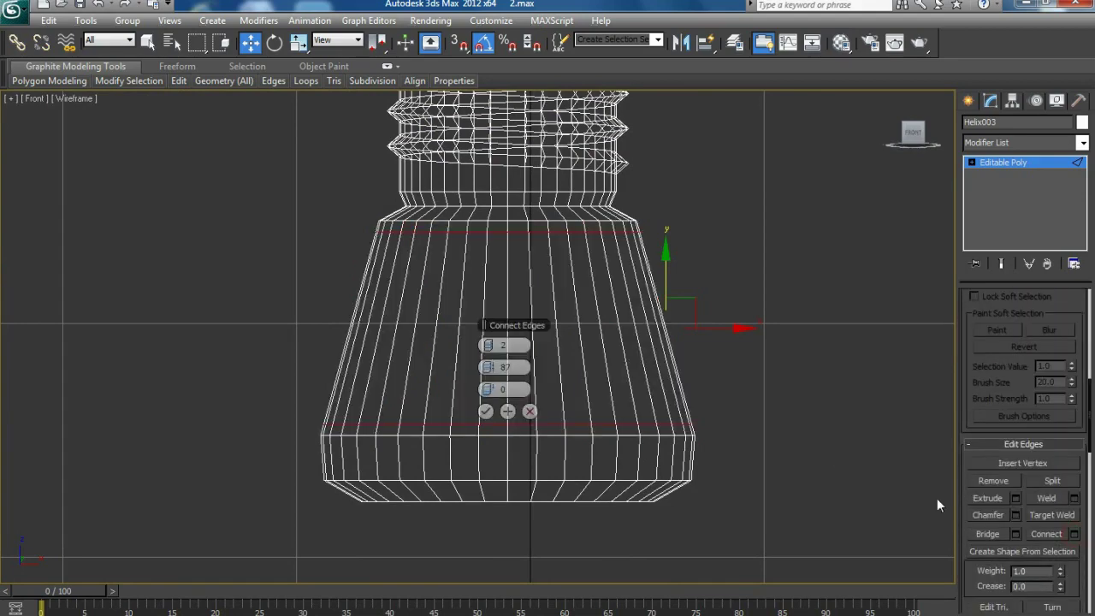
click(484, 413)
Deselect and orbit the lamp in a maximized perspective view, then reselect the screw base.
middle_drag(609, 322, 591, 379)
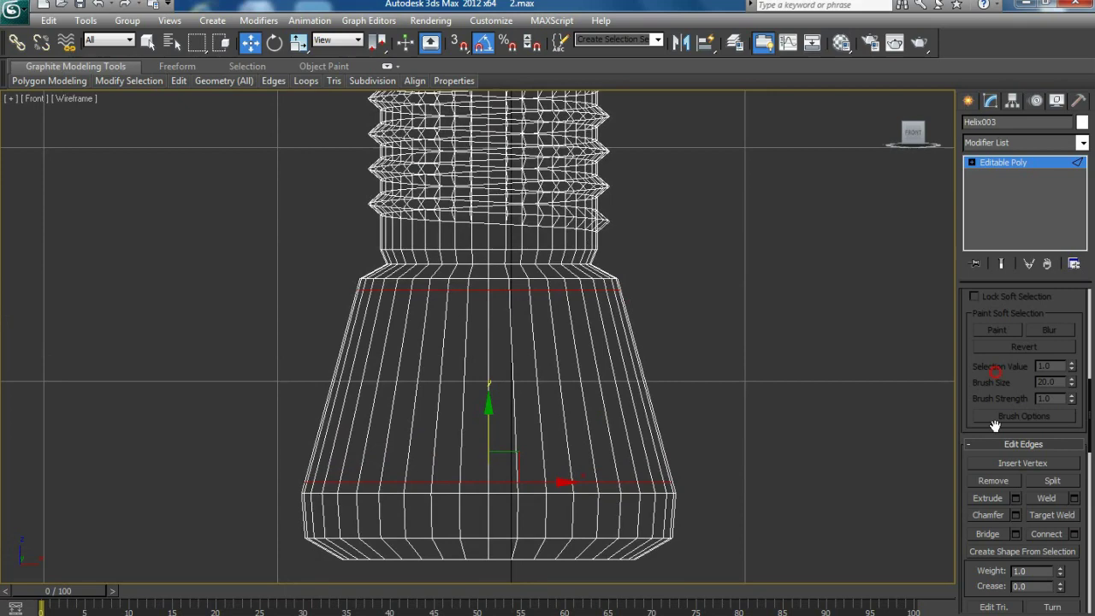
scroll(995, 425, up, 3)
scroll(995, 426, up, 2)
click(868, 383)
key(alt+w)
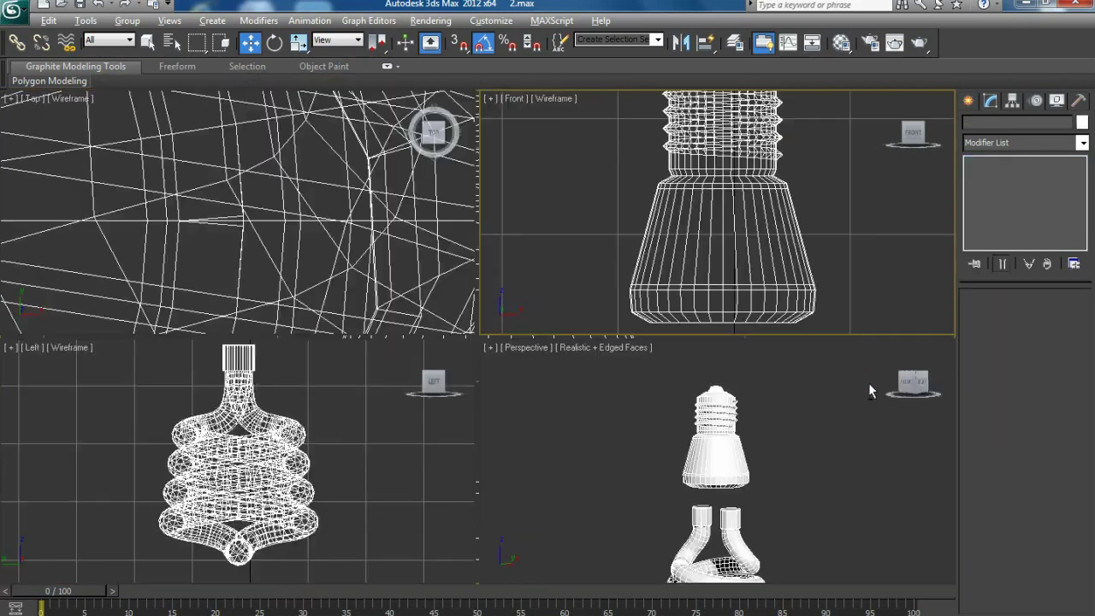
click(680, 442)
key(alt+w)
alt+middle_drag(522, 397, 481, 399)
click(483, 354)
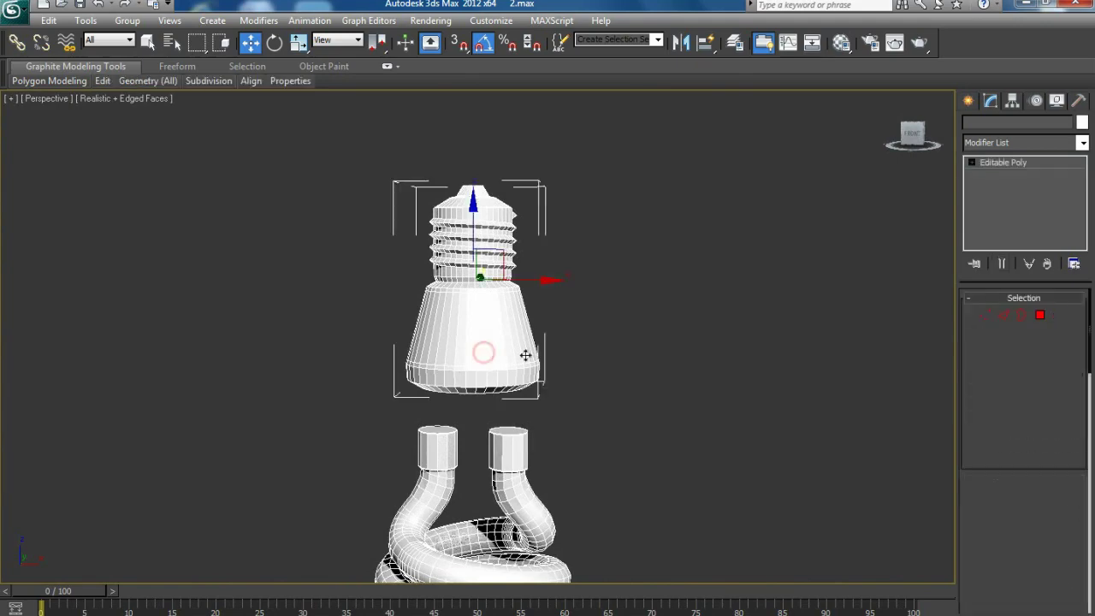
Frame the base body in a maximized front view and return to Edge mode.
scroll(547, 345, up, 2)
scroll(565, 353, up, 2)
mouse_move(548, 375)
alt+middle_down()
mouse_move(550, 351)
mouse_move(492, 377)
alt+middle_up()
scroll(707, 281, up, 2)
alt+middle_drag(706, 281, 641, 379)
key(alt+w)
click(716, 283)
key(alt+w)
scroll(655, 243, up, 2)
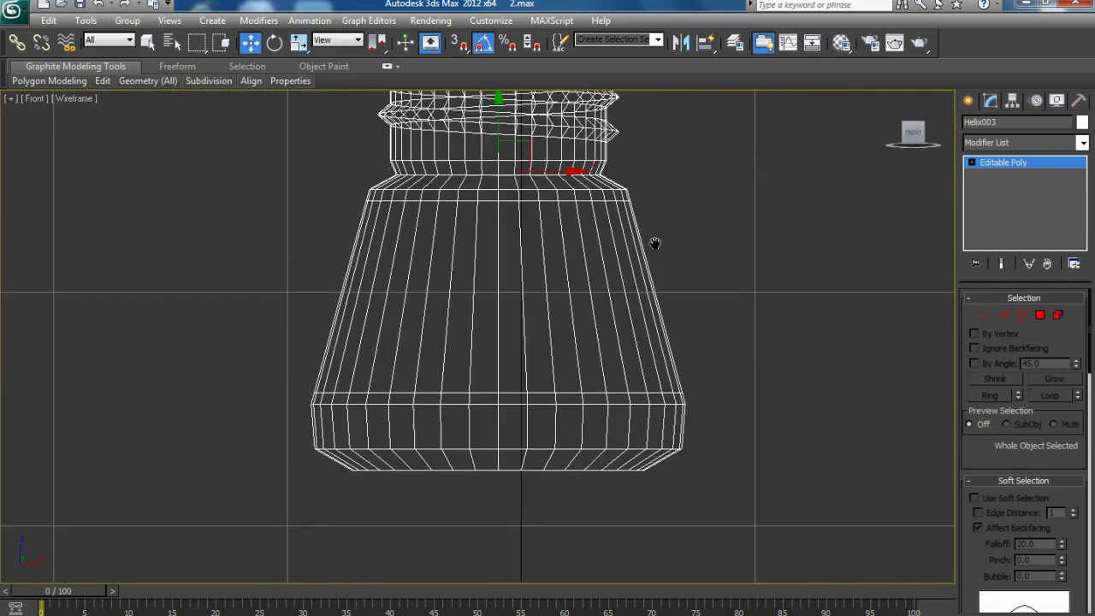
scroll(569, 381, down, 1)
middle_drag(569, 381, 581, 337)
click(1004, 316)
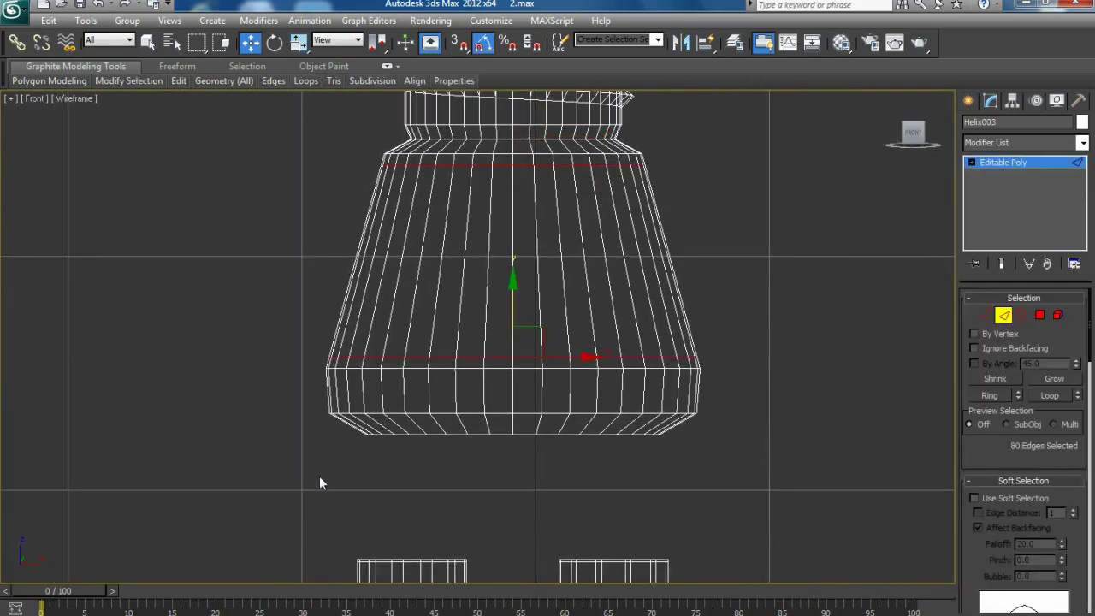
Ring-select the short edges above the bottom band and connect them with 2 segments, pinch 14.
click(985, 316)
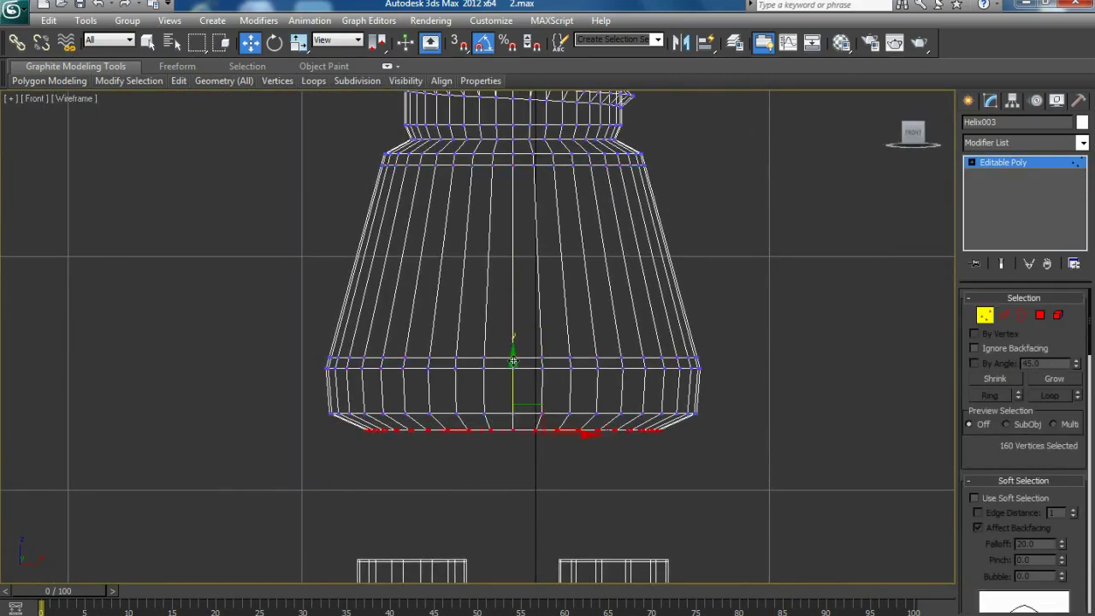
scroll(404, 399, up, 3)
click(1005, 315)
click(188, 401)
key(alt+r)
mouse_move(642, 475)
middle_down()
mouse_move(535, 465)
mouse_move(551, 467)
middle_up()
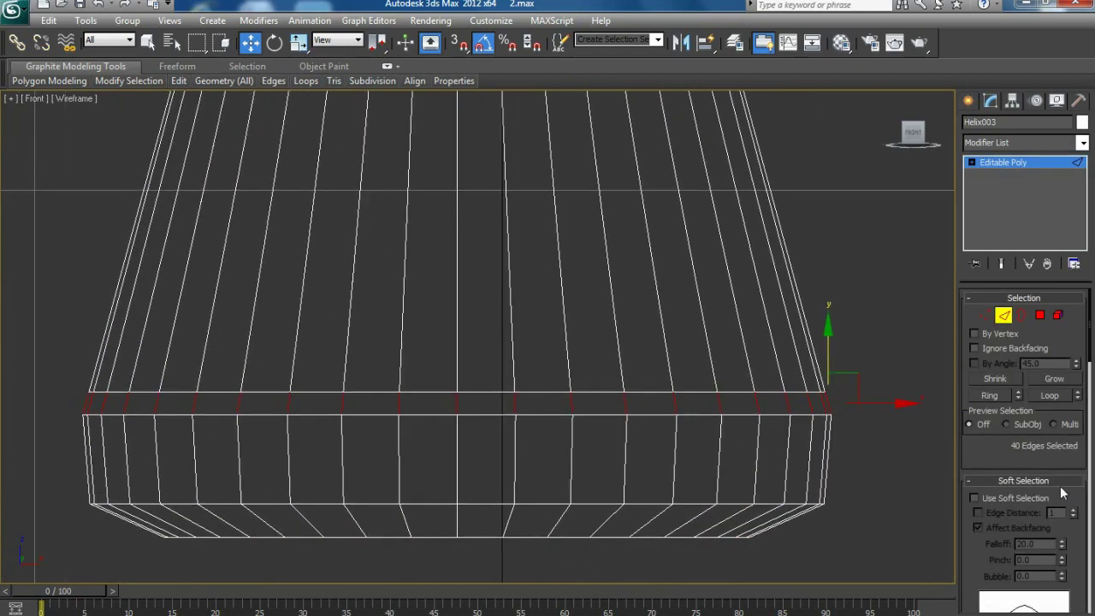
scroll(1074, 492, down, 2)
scroll(1074, 492, down, 2)
scroll(1074, 497, down, 2)
click(1075, 496)
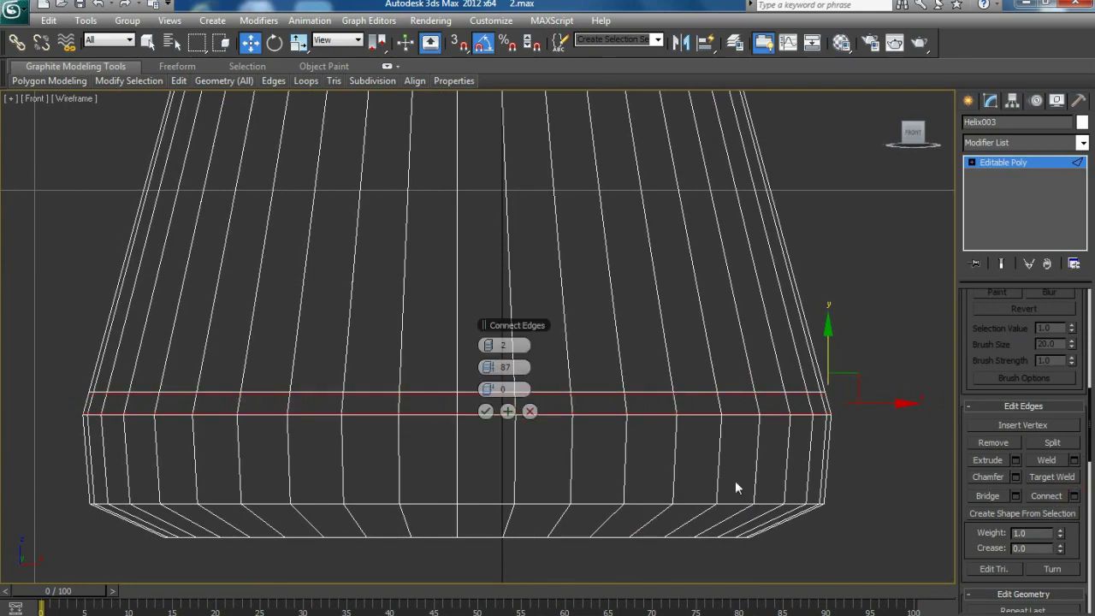
middle_drag(301, 409, 343, 398)
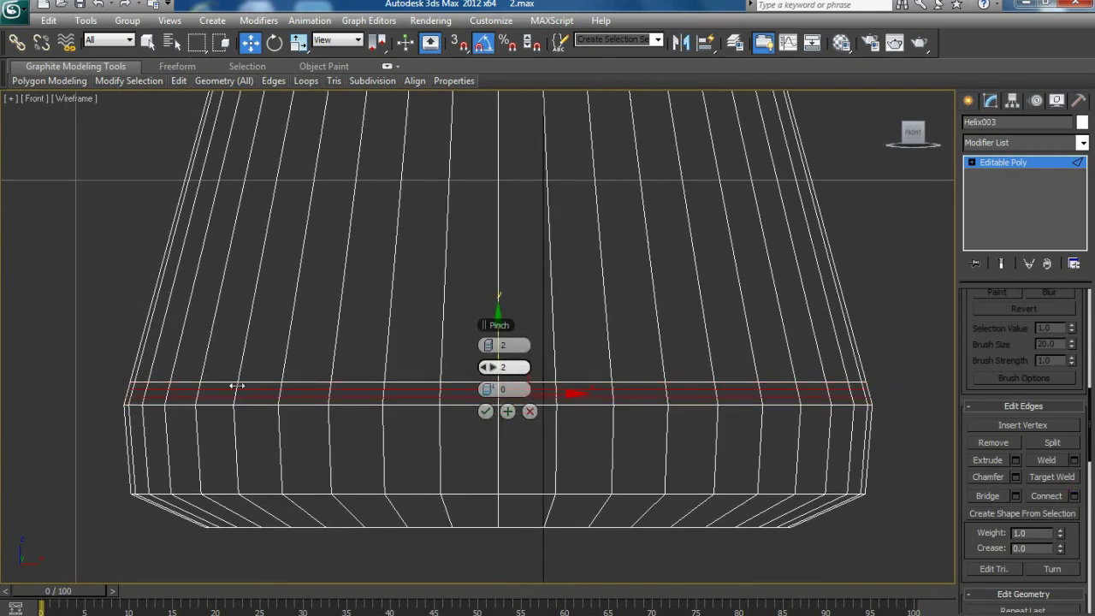
drag(272, 380, 381, 429)
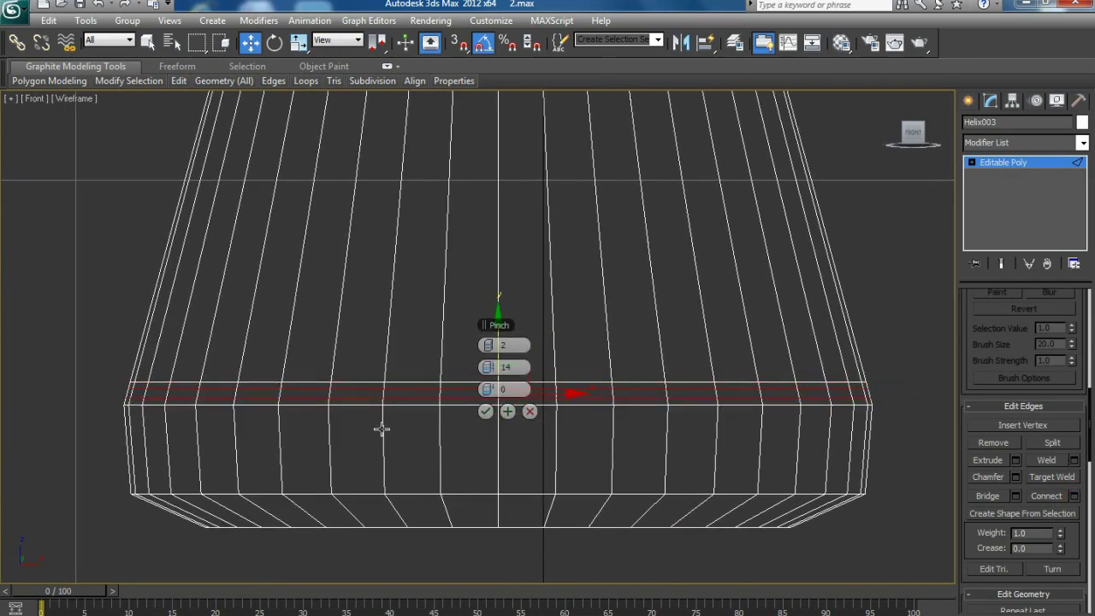
click(485, 412)
Scale the two new edge loops inward to form the narrow groove.
scroll(317, 434, up, 2)
key(r)
scroll(359, 426, up, 2)
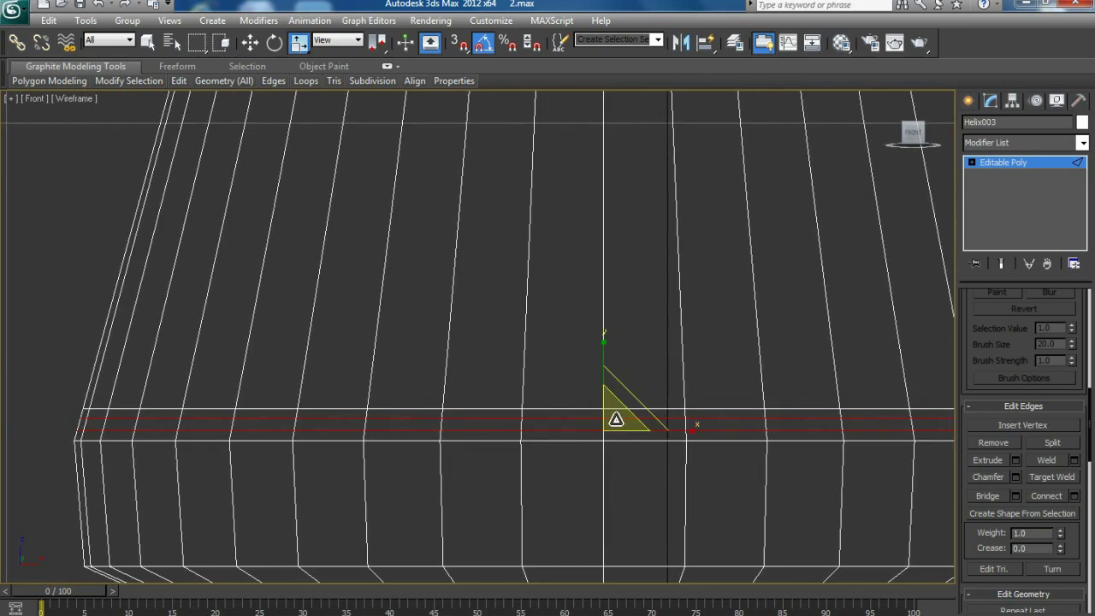
scroll(649, 487, down, 5)
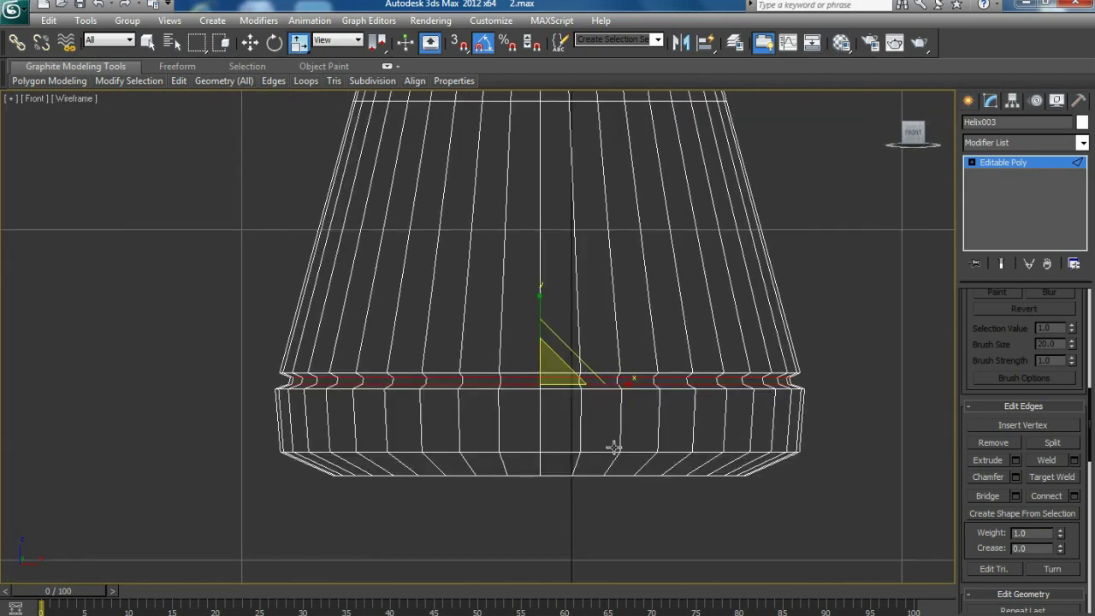
scroll(579, 387, up, 2)
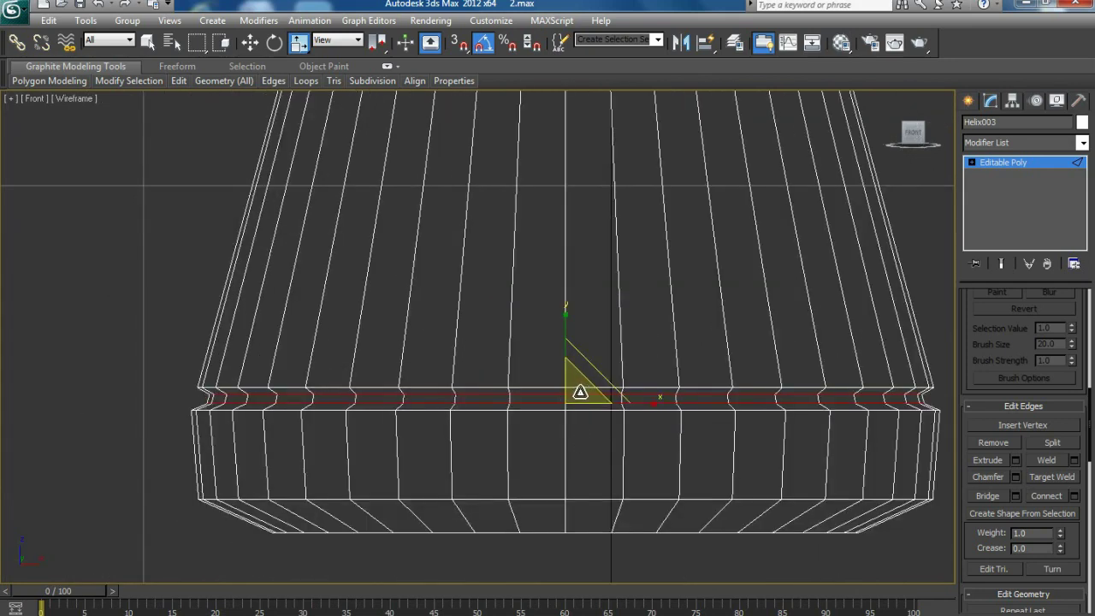
scroll(761, 477, down, 2)
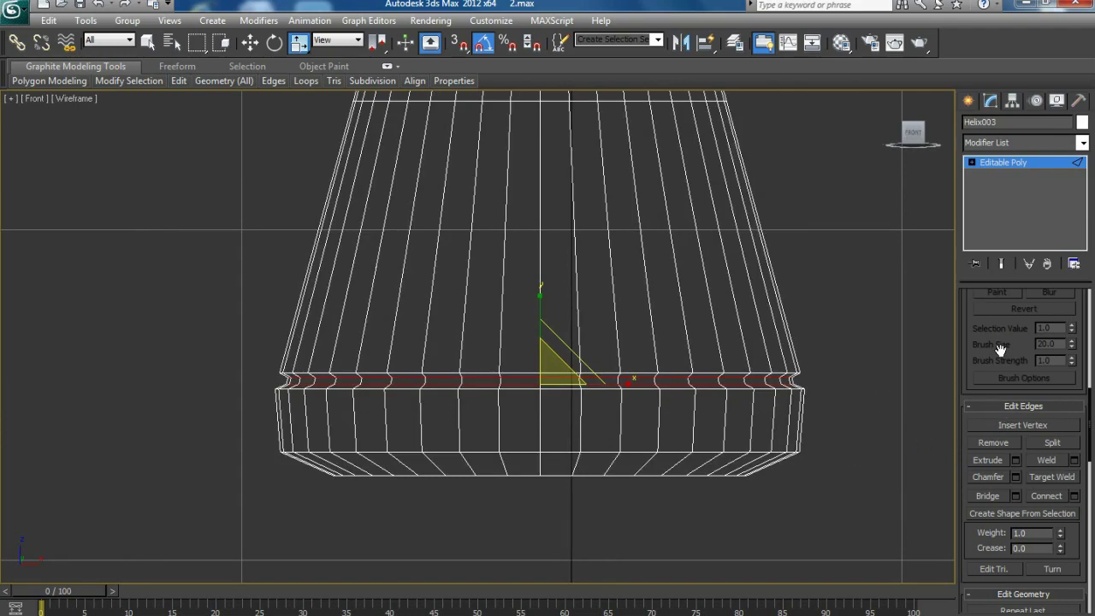
scroll(999, 349, up, 3)
scroll(993, 334, up, 3)
Move the groove's vertex ring vertically along Y to reshape the notch, then deselect and exit Vertex mode.
click(985, 315)
scroll(174, 416, up, 4)
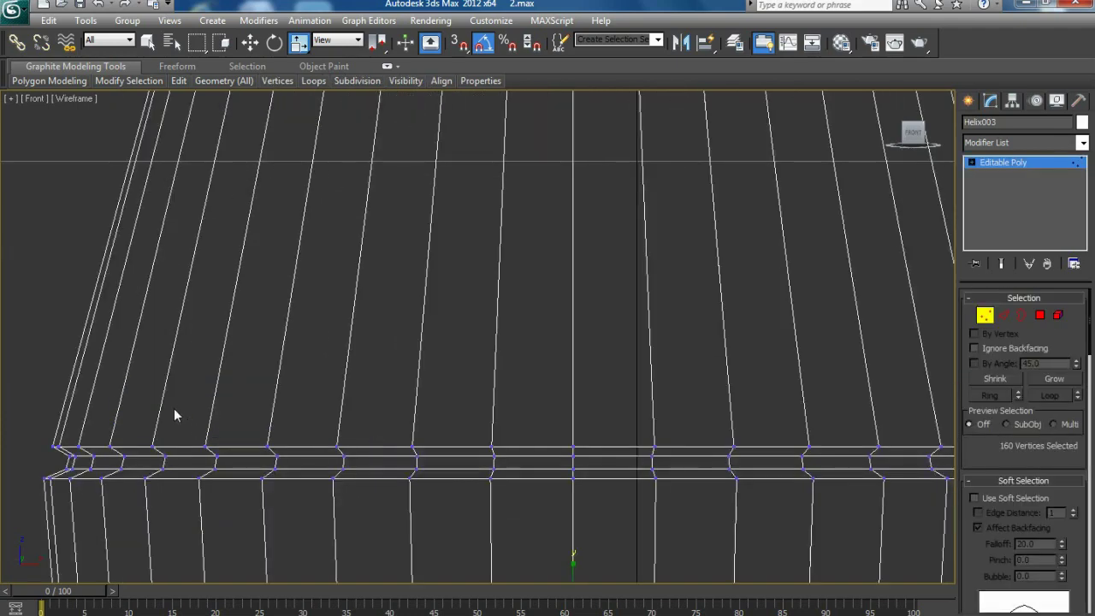
scroll(173, 409, down, 2)
drag(926, 454, 920, 441)
key(w)
drag(521, 359, 521, 348)
scroll(521, 348, down, 2)
middle_drag(375, 446, 370, 419)
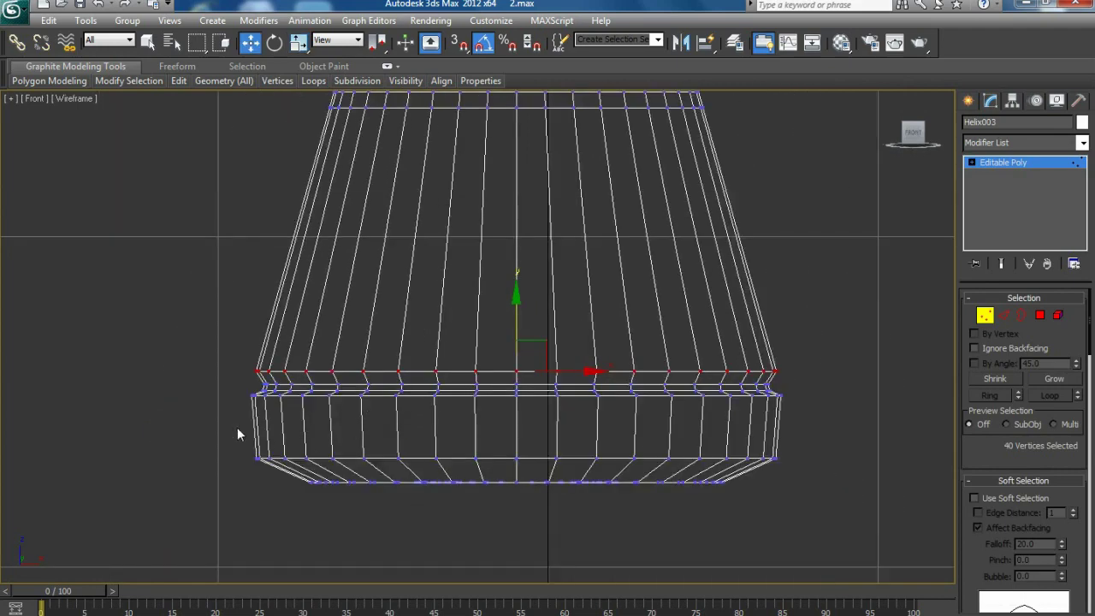
scroll(524, 386, up, 2)
mouse_move(524, 359)
mouse_down()
mouse_move(524, 386)
mouse_move(525, 364)
mouse_up()
click(560, 428)
scroll(554, 462, down, 3)
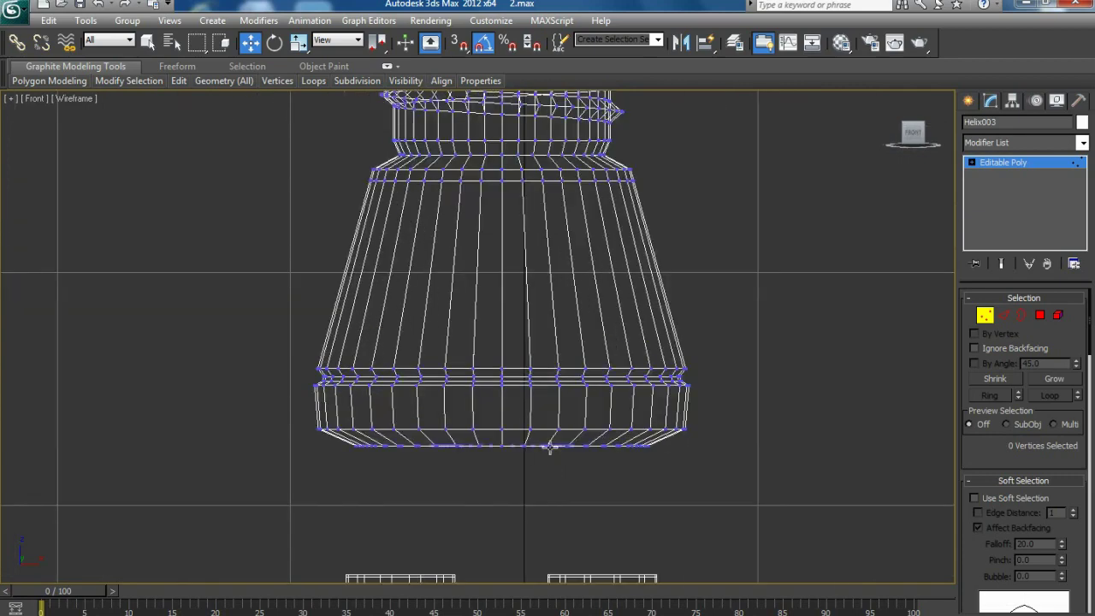
click(985, 315)
middle_drag(742, 334, 746, 408)
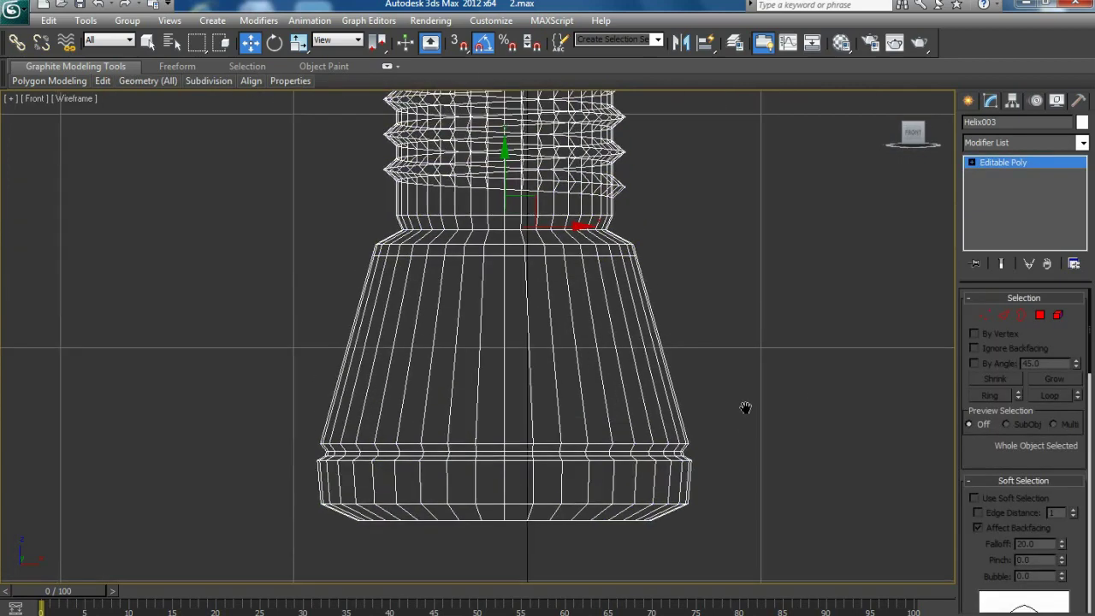
Connect the vertical cone edge ring with one new loop slid 36 toward the bottom rim.
click(1005, 315)
click(505, 344)
click(989, 395)
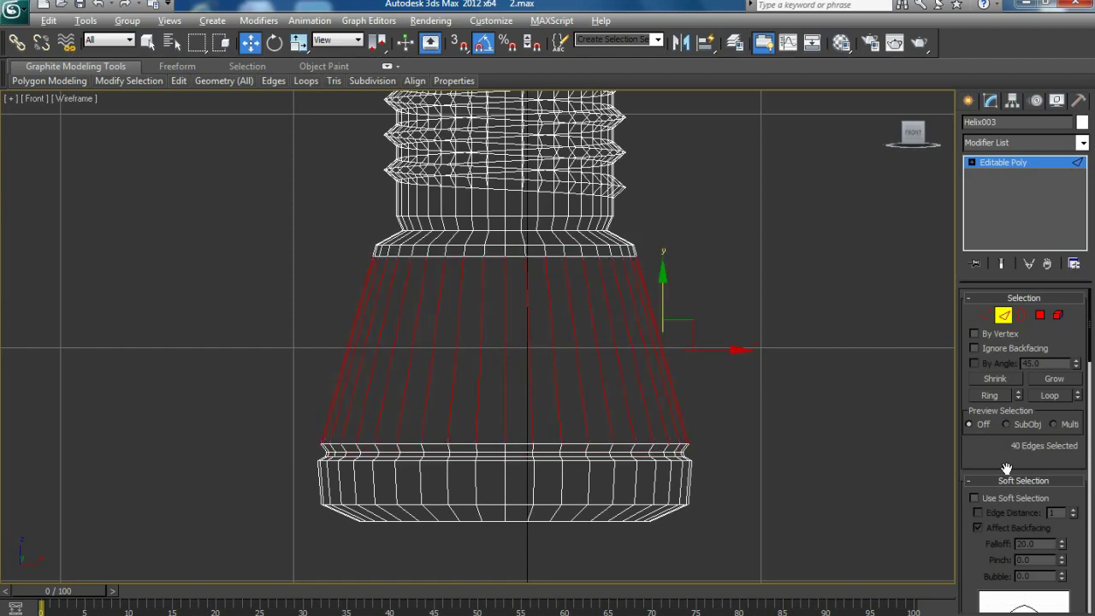
scroll(1018, 479, down, 3)
scroll(1065, 546, down, 3)
click(1073, 542)
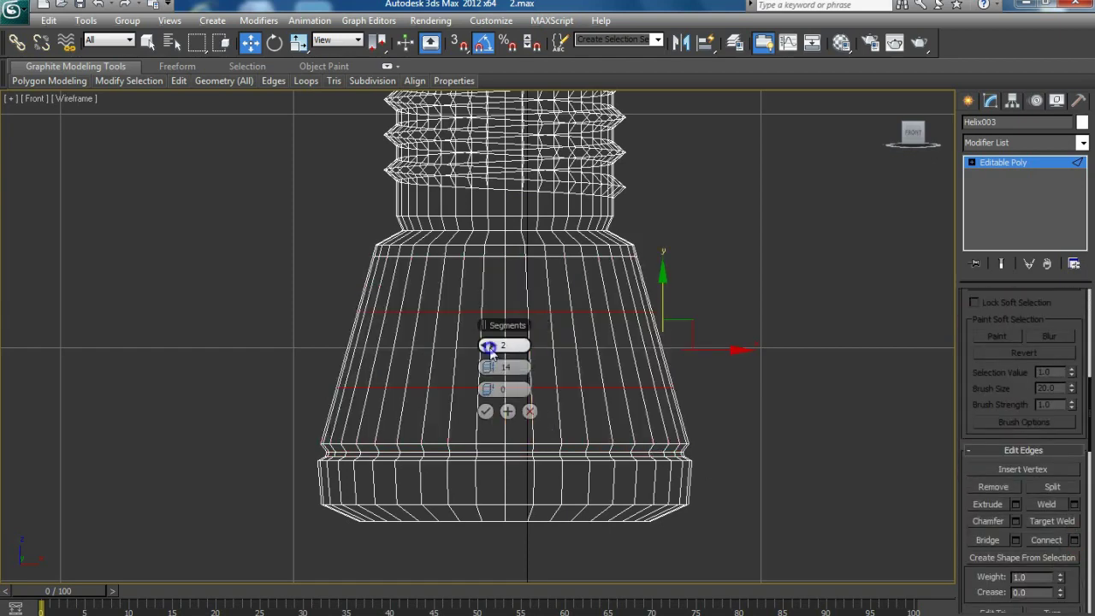
drag(500, 389, 612, 380)
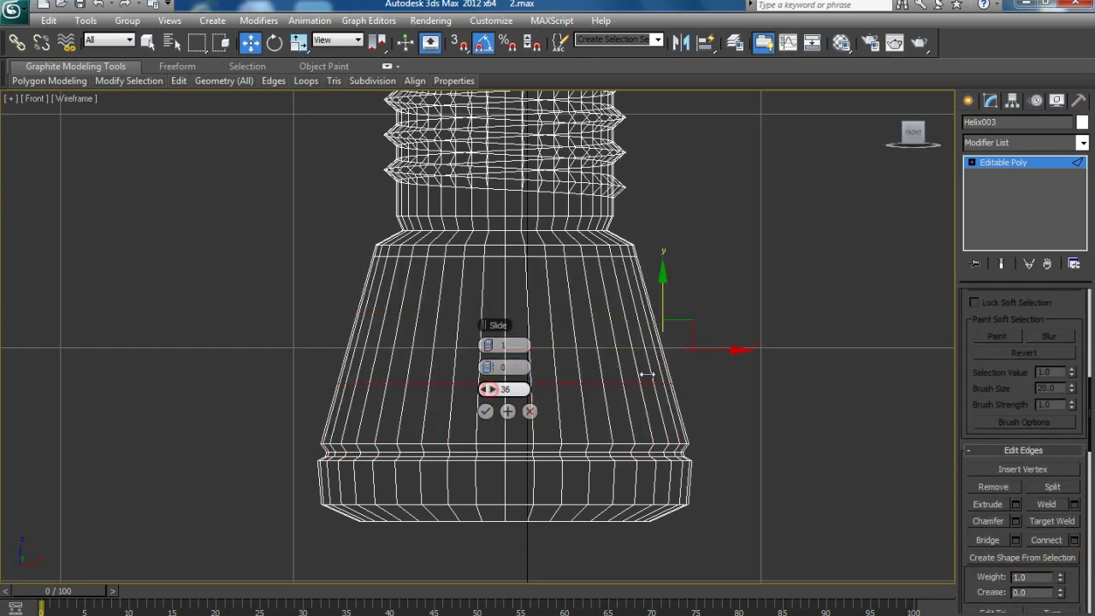
click(485, 412)
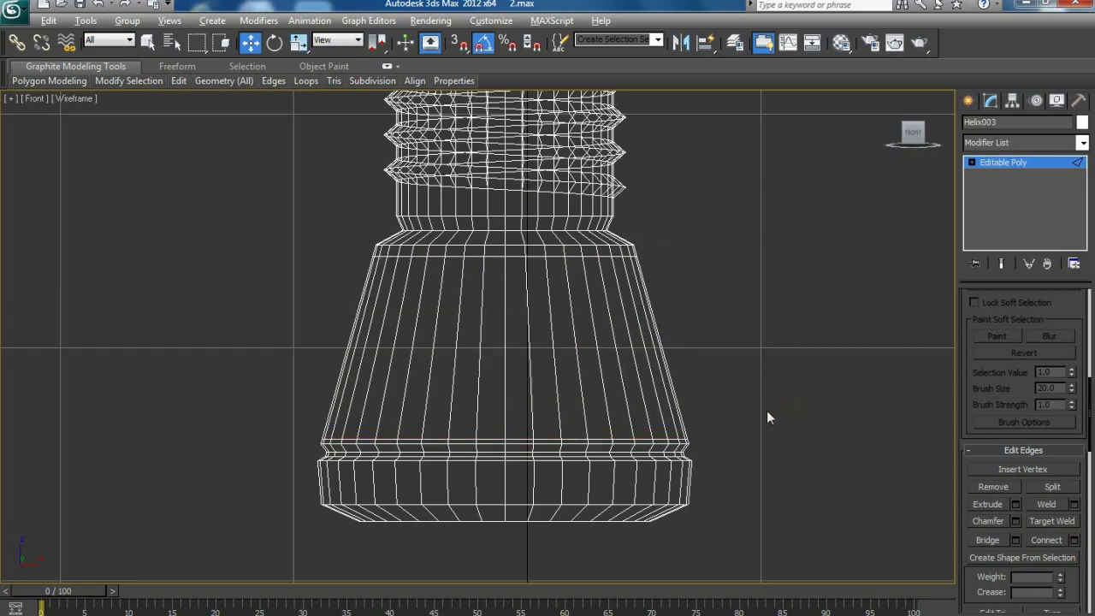
key(p)
alt+middle_drag(591, 467, 552, 455)
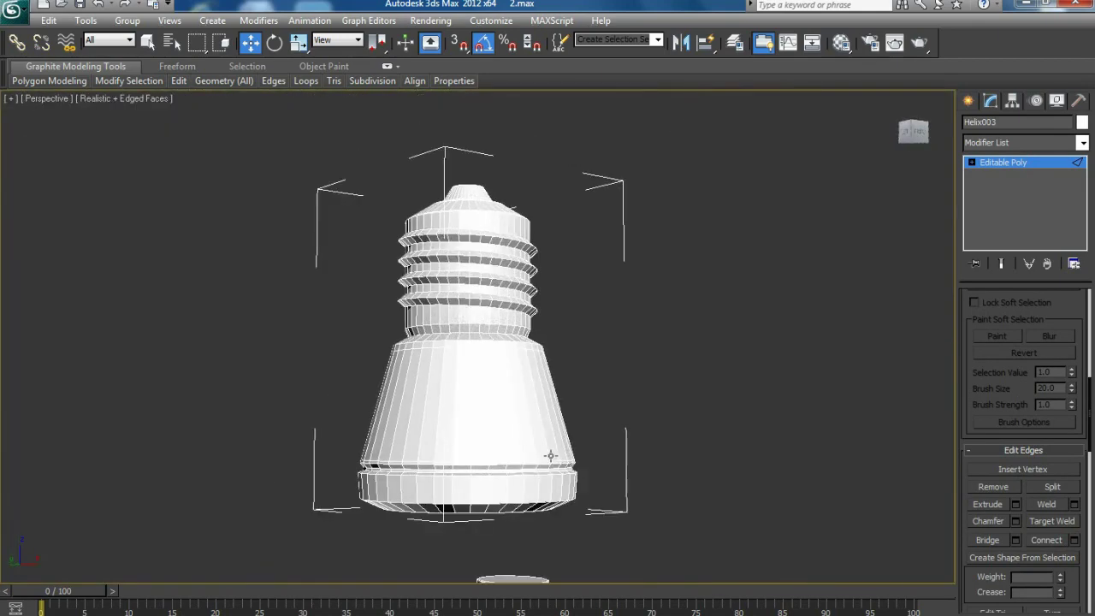
Add a TurboSmooth modifier to the screw base, preview it, then switch it off.
click(1040, 144)
scroll(1012, 309, down, 10)
click(1006, 417)
scroll(556, 379, up, 1)
scroll(573, 397, up, 3)
mouse_move(543, 413)
middle_down()
mouse_move(502, 357)
mouse_move(506, 395)
middle_up()
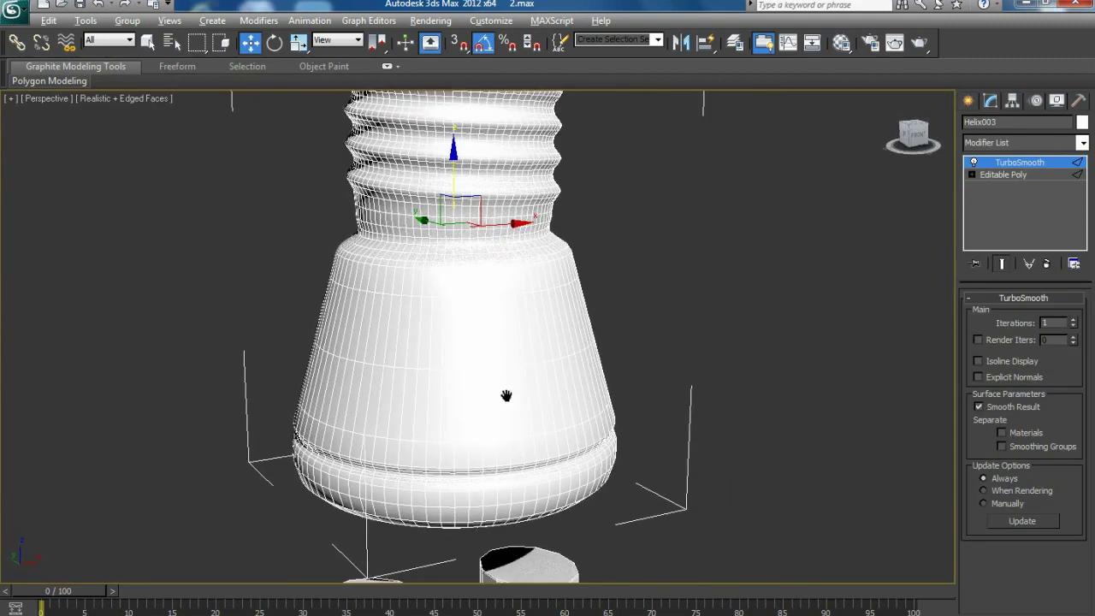
click(974, 163)
middle_drag(632, 403, 680, 411)
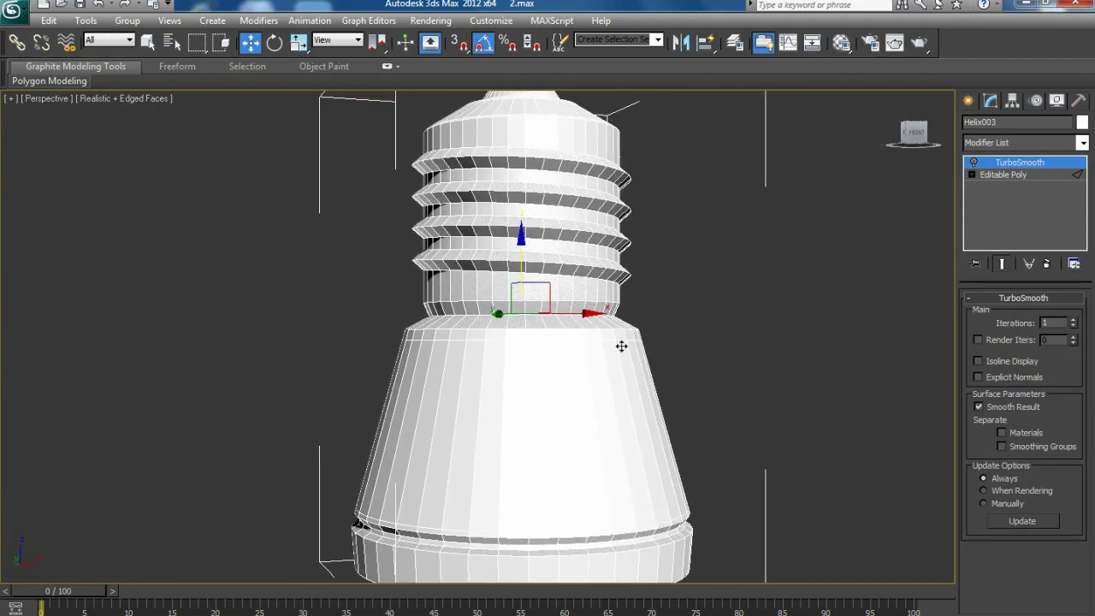
scroll(651, 407, up, 1)
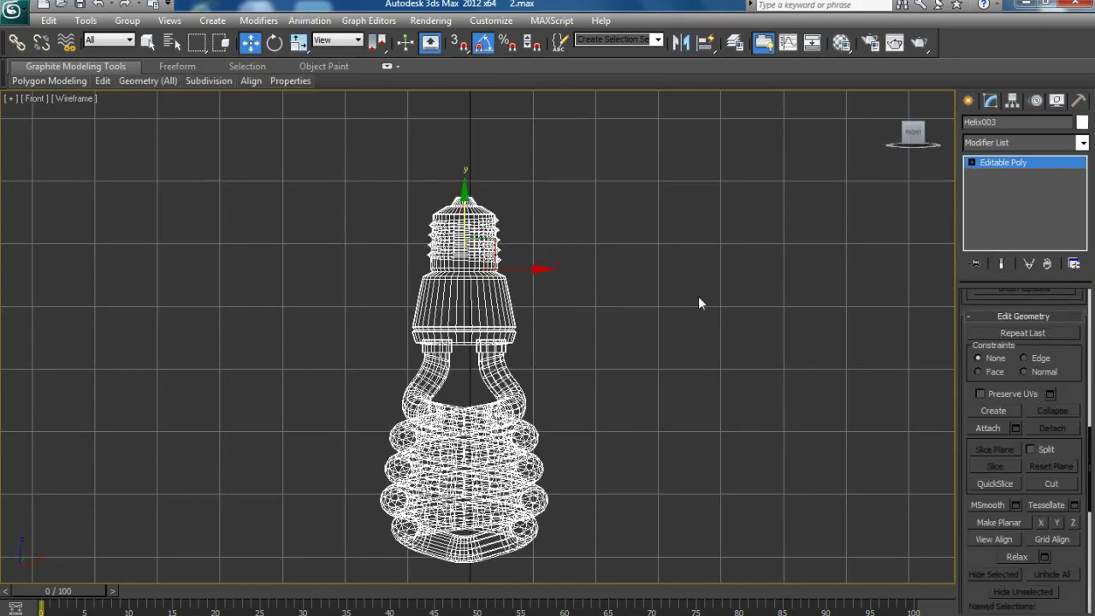
Attach the spiral tube to the screw base in the maximized perspective view.
key(alt+w)
right_click(818, 456)
key(alt+w)
scroll(574, 425, up, 5)
scroll(653, 446, down, 2)
scroll(653, 446, down, 1)
click(1000, 432)
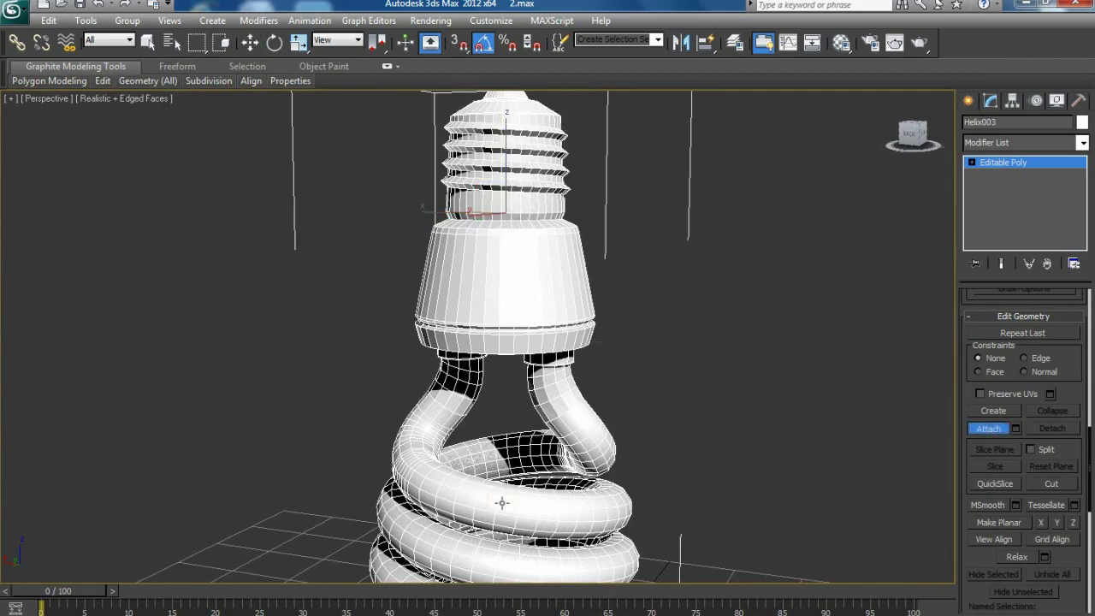
Apply TurboSmooth to the whole lamp and collapse it to an Editable Poly.
click(1027, 143)
scroll(1014, 385, down, 5)
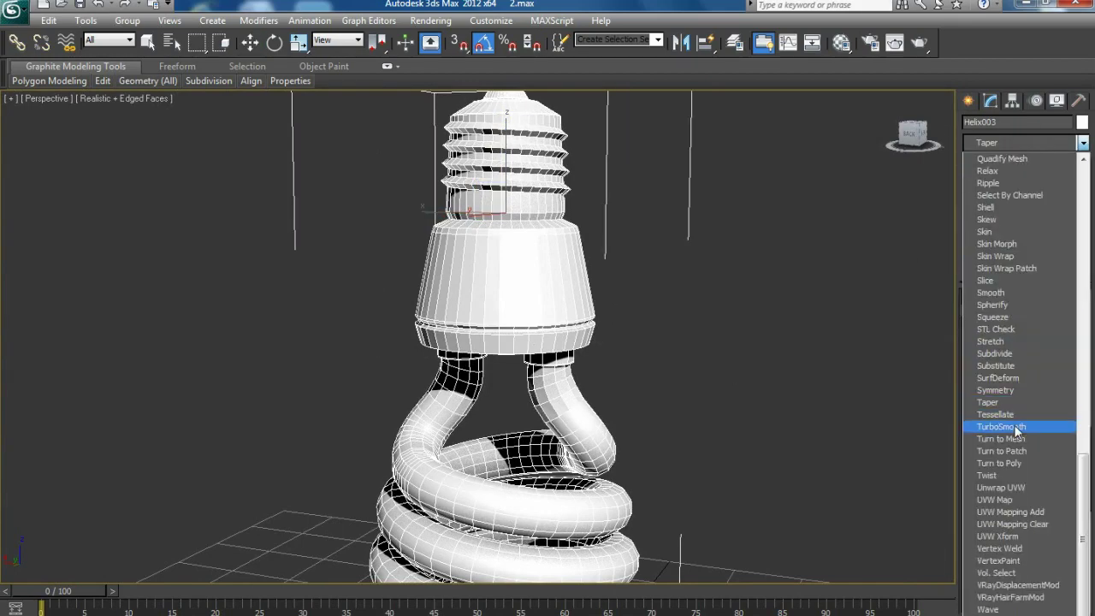
click(1017, 423)
scroll(622, 304, down, 2)
right_click(522, 296)
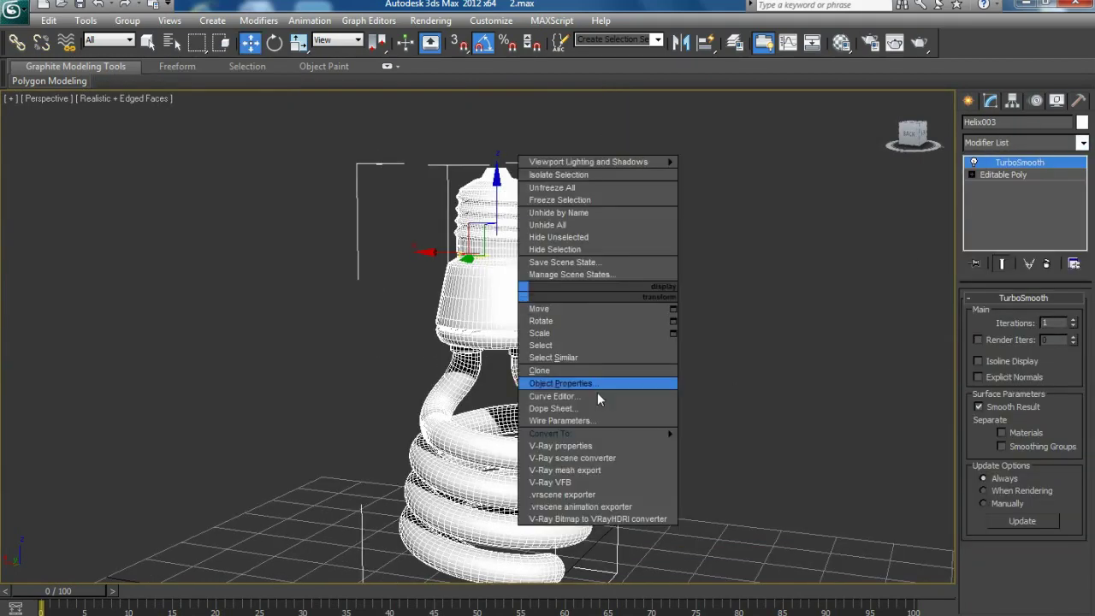
click(740, 446)
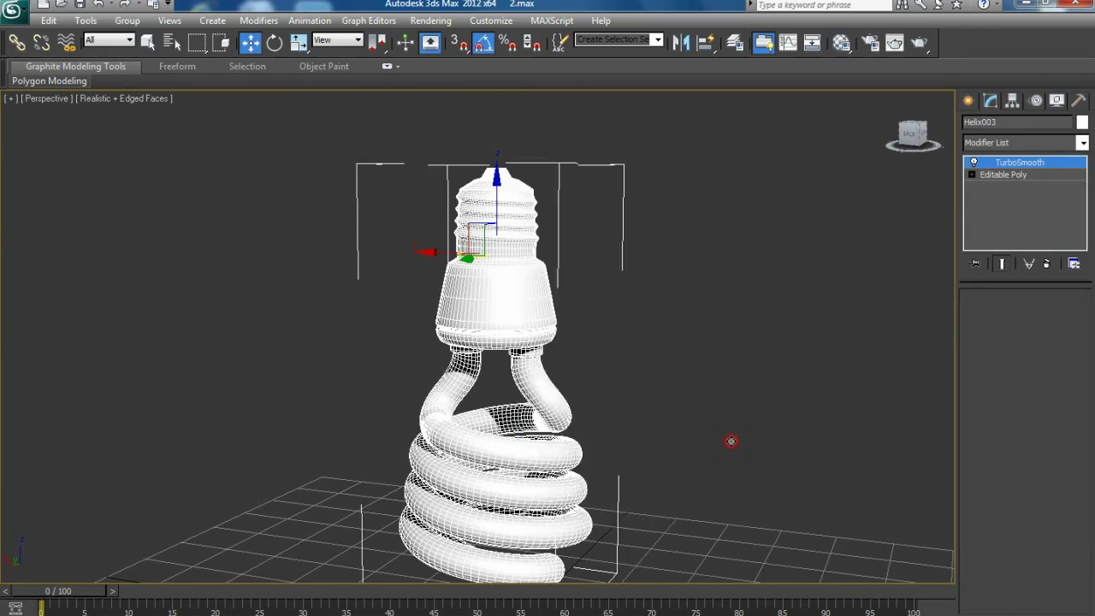
click(1023, 142)
Add an FFD(box) modifier with a 6x6x6 lattice and edit its control points.
key(f)
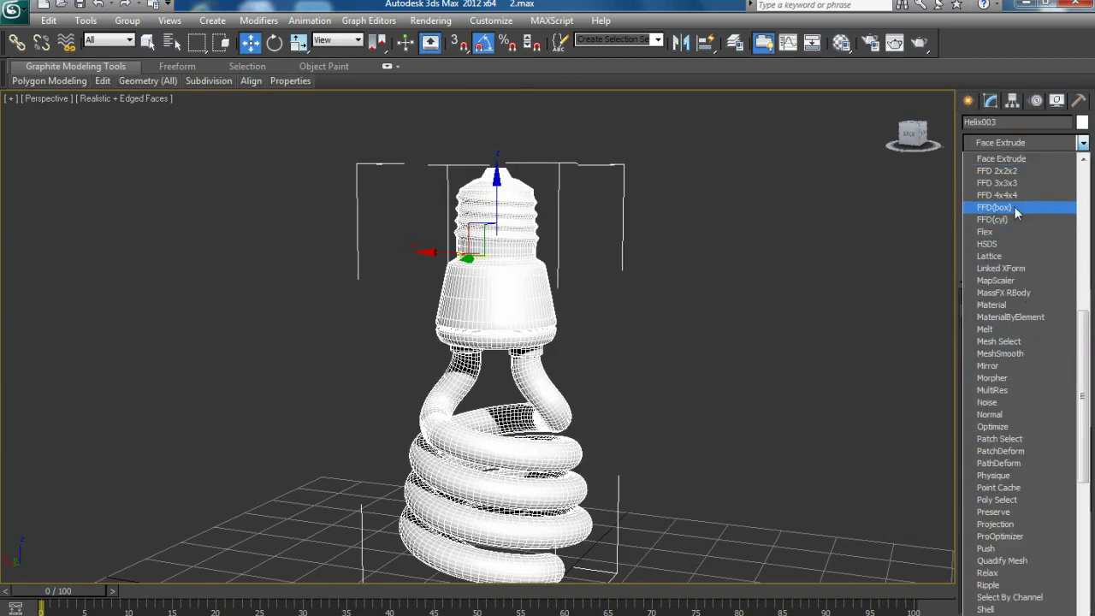
click(1015, 206)
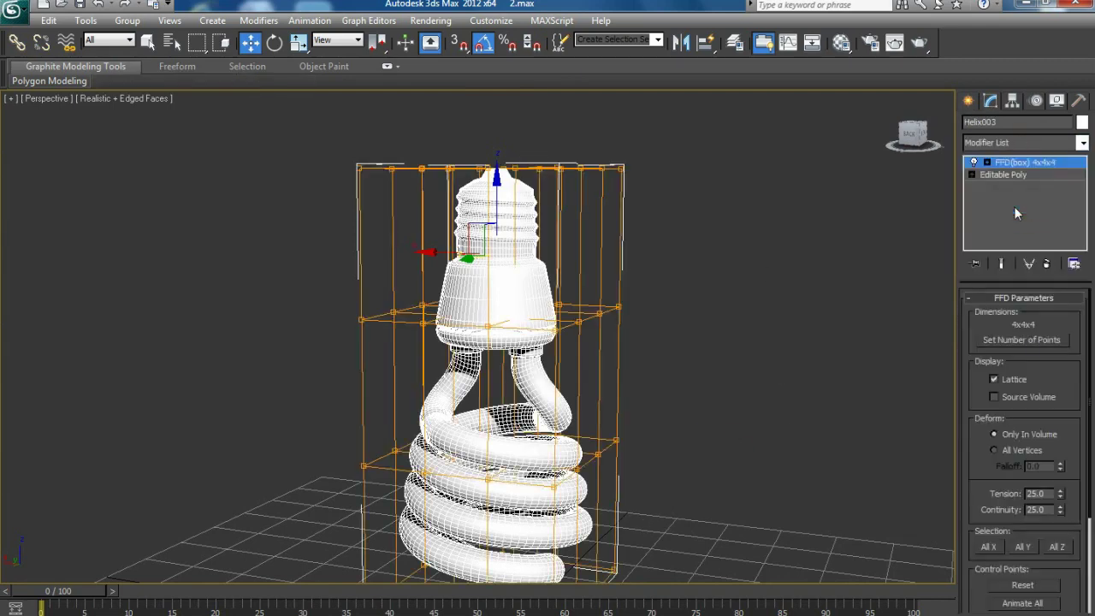
click(1023, 340)
text(6)
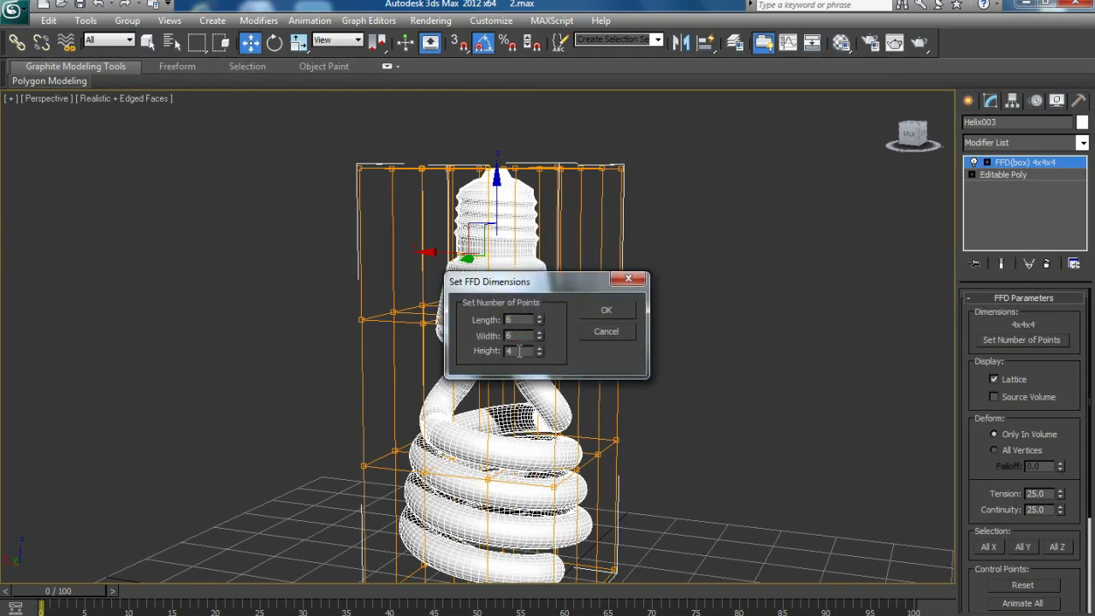
click(610, 312)
click(988, 161)
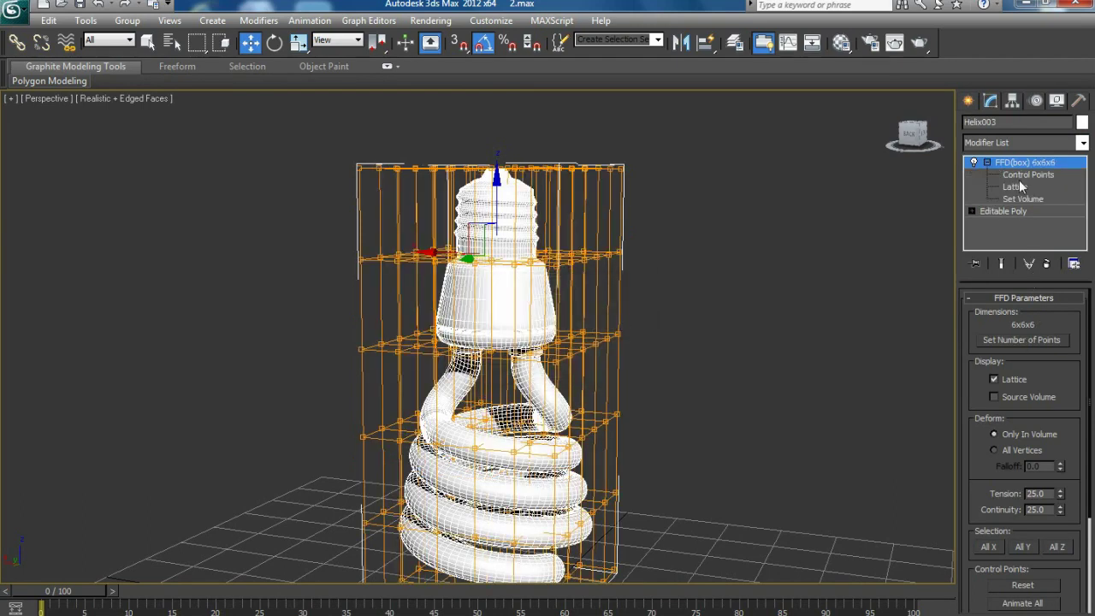
click(1027, 174)
In the Front view, push the top lattice rows down and widen a middle row.
key(alt+w)
click(768, 229)
key(alt+w)
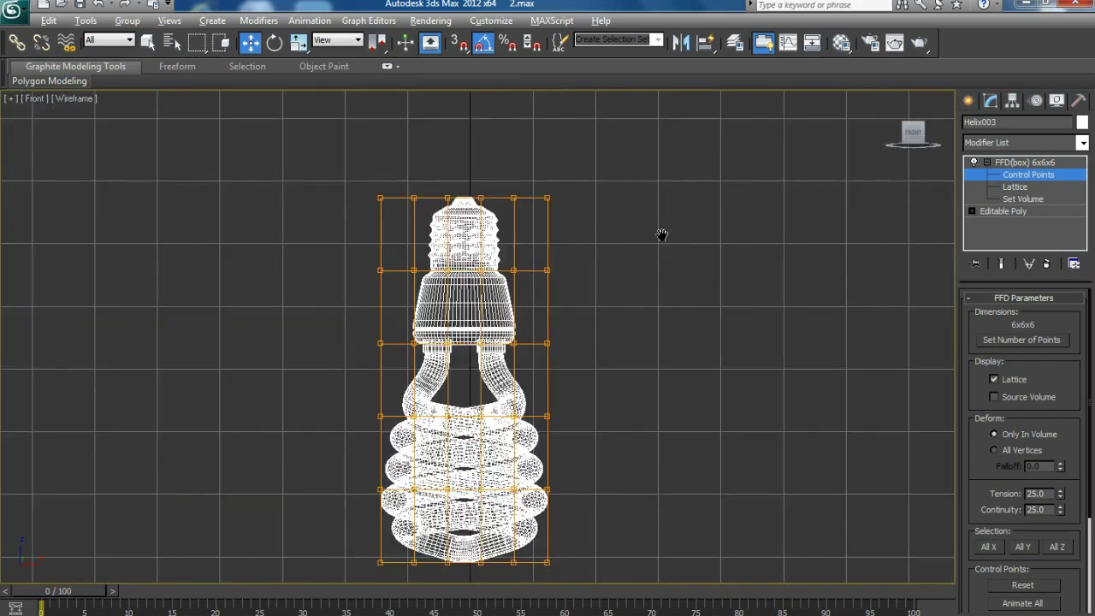
scroll(288, 177, up, 2)
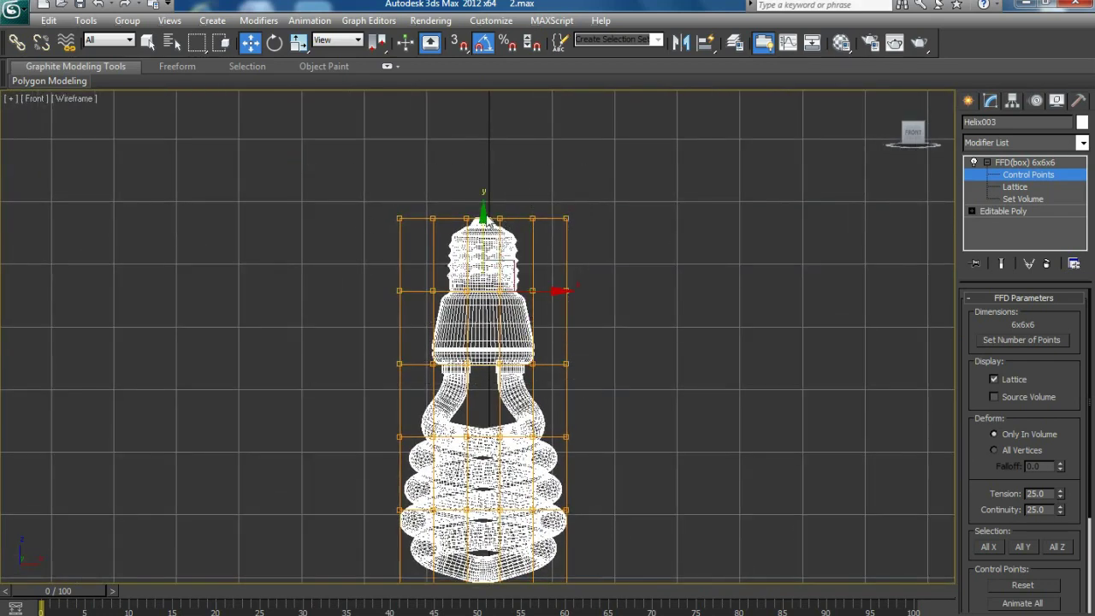
drag(484, 214, 484, 235)
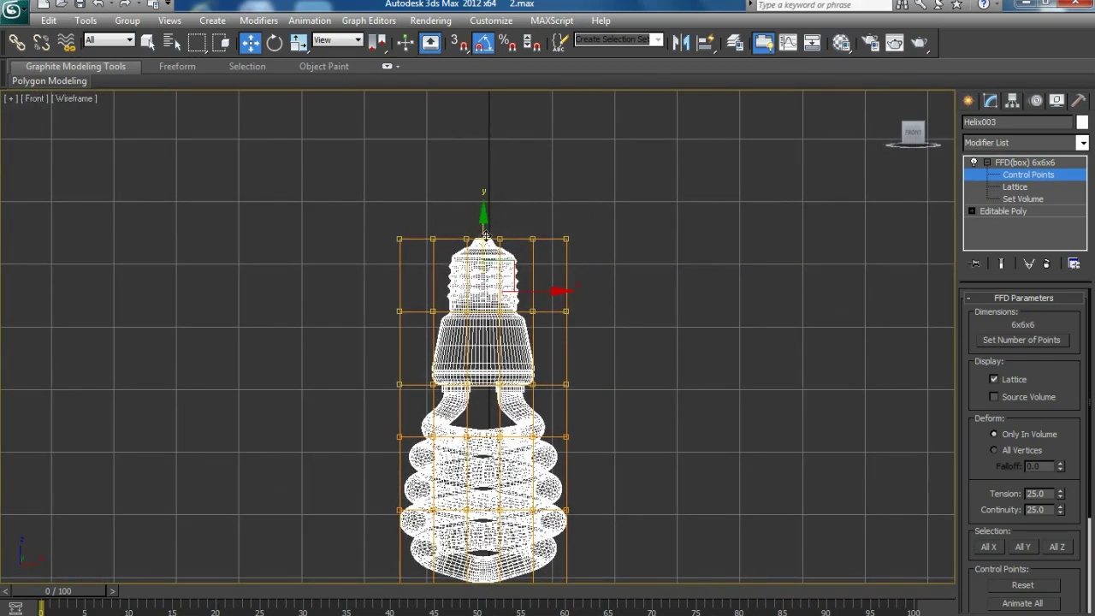
middle_drag(739, 373, 758, 356)
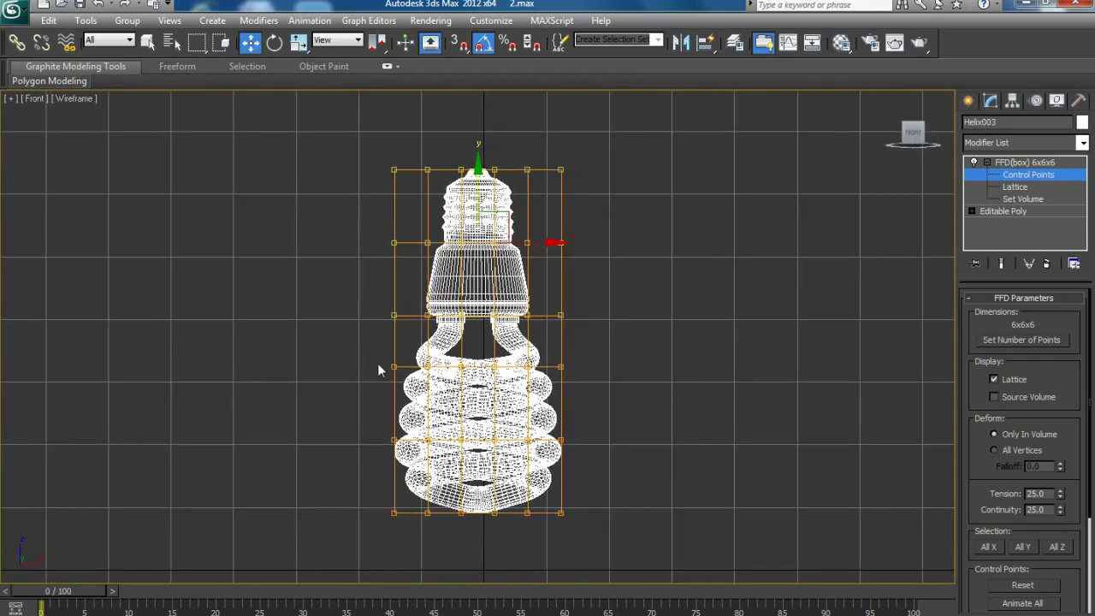
drag(372, 354, 585, 397)
key(r)
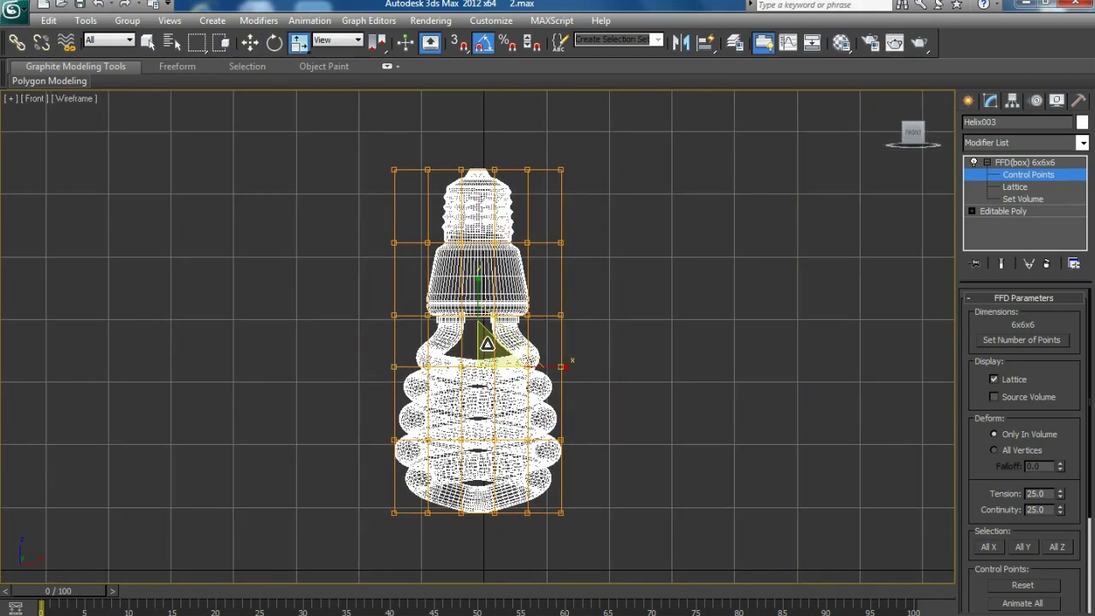
drag(490, 347, 489, 342)
Raise the bottom lattice row, then convert the lamp to Editable Poly.
middle_drag(416, 544, 413, 507)
drag(594, 456, 554, 468)
key(w)
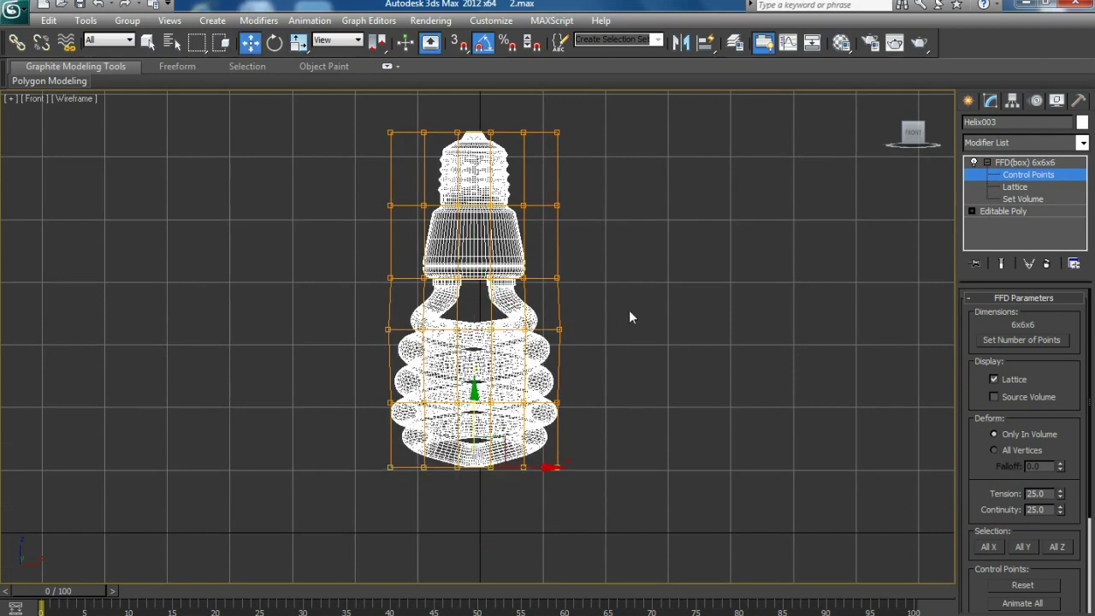
middle_drag(629, 316, 632, 328)
right_click(469, 240)
click(653, 397)
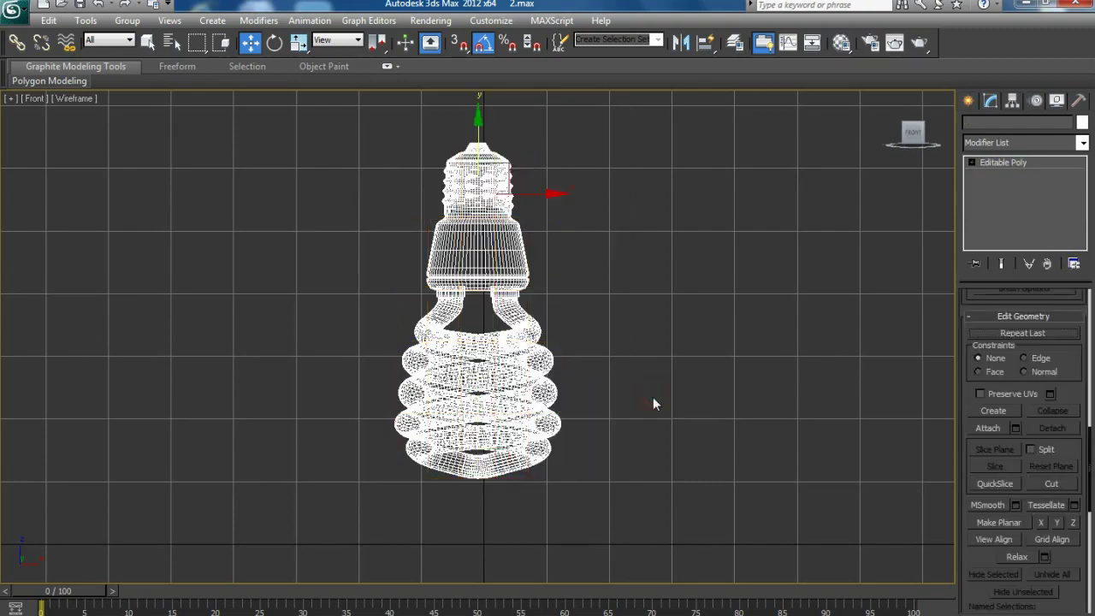
Zoom in on the lamp in the front view and add an FFD(box) modifier.
key(alt+w)
click(760, 490)
key(alt+w)
scroll(657, 423, up, 2)
scroll(674, 428, up, 2)
middle_drag(675, 431, 541, 416)
key(f)
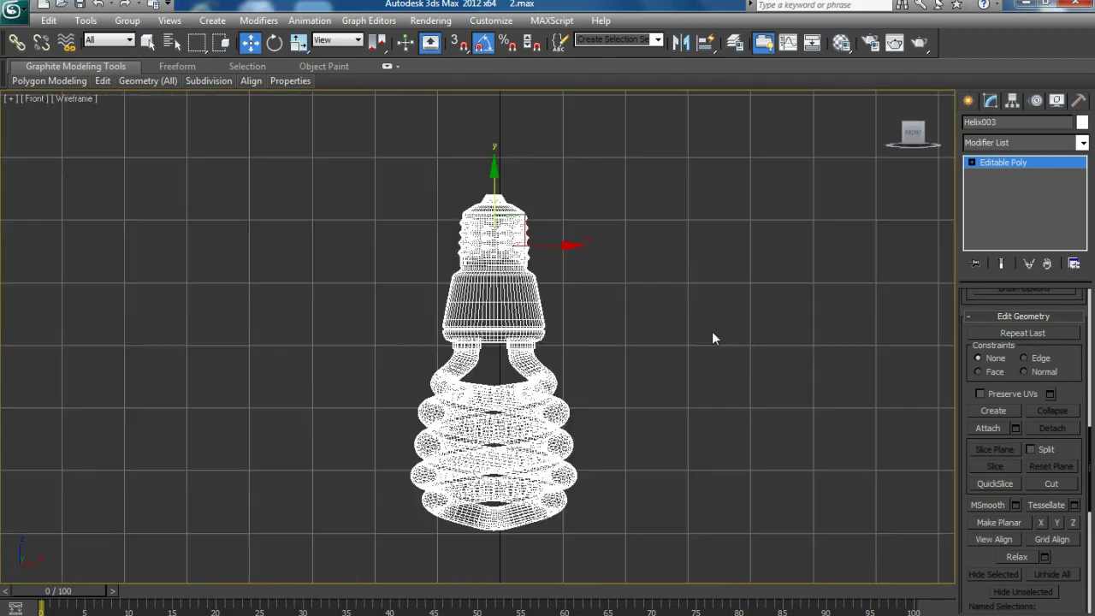
scroll(736, 394, up, 1)
click(1022, 142)
scroll(1012, 297, down, 10)
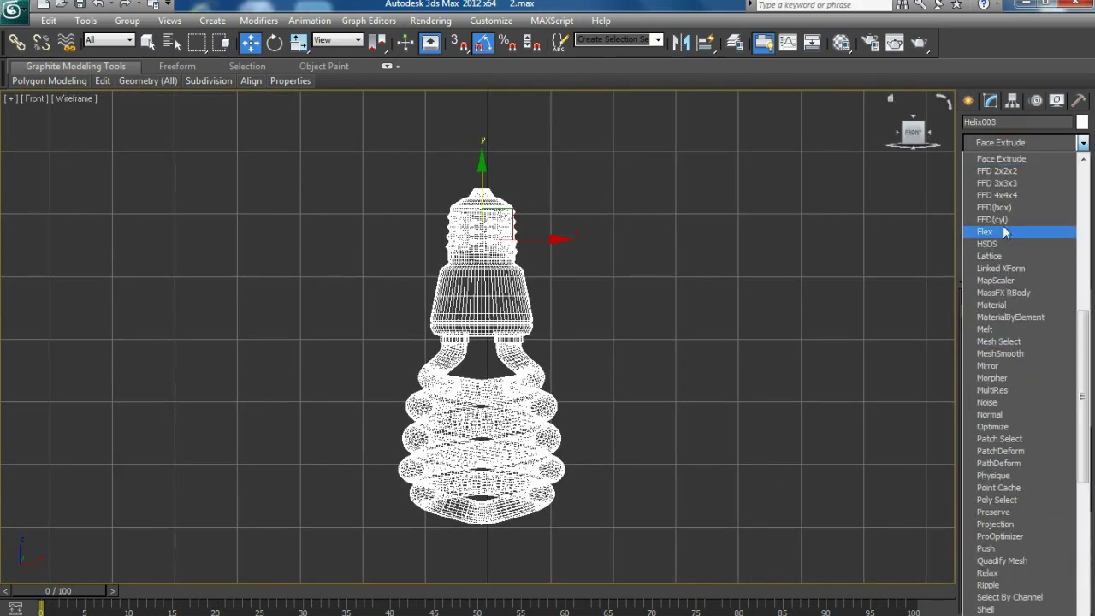
click(1002, 208)
Set the lattice to 7x7x7 points and edit its control points.
click(1020, 341)
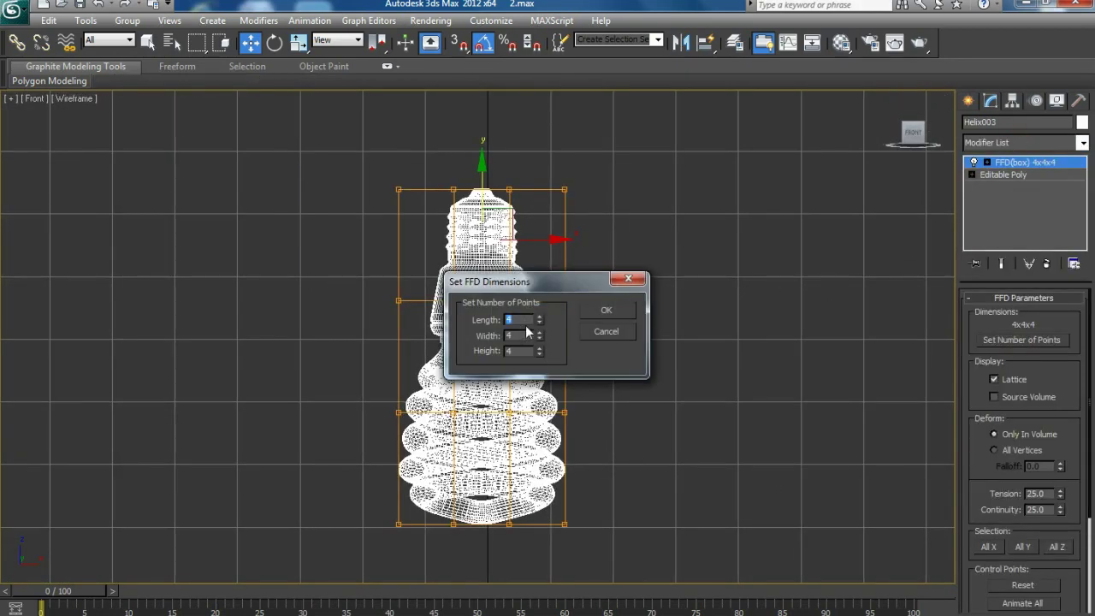
click(591, 310)
click(987, 163)
click(1029, 175)
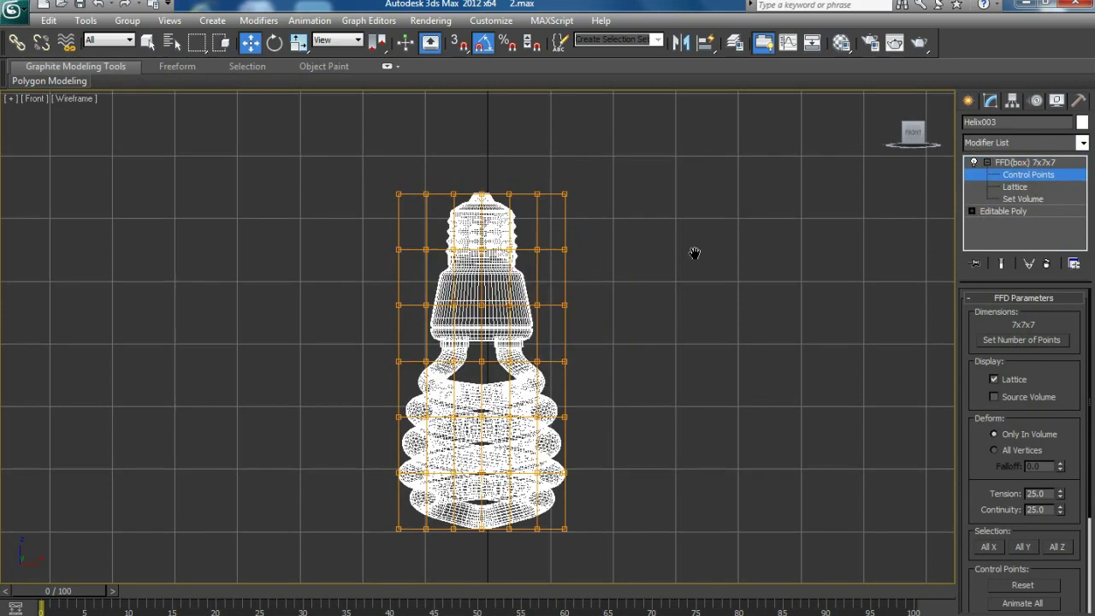
Scale the middle row of control points outward to bulge the housing.
middle_drag(438, 301, 435, 329)
key(r)
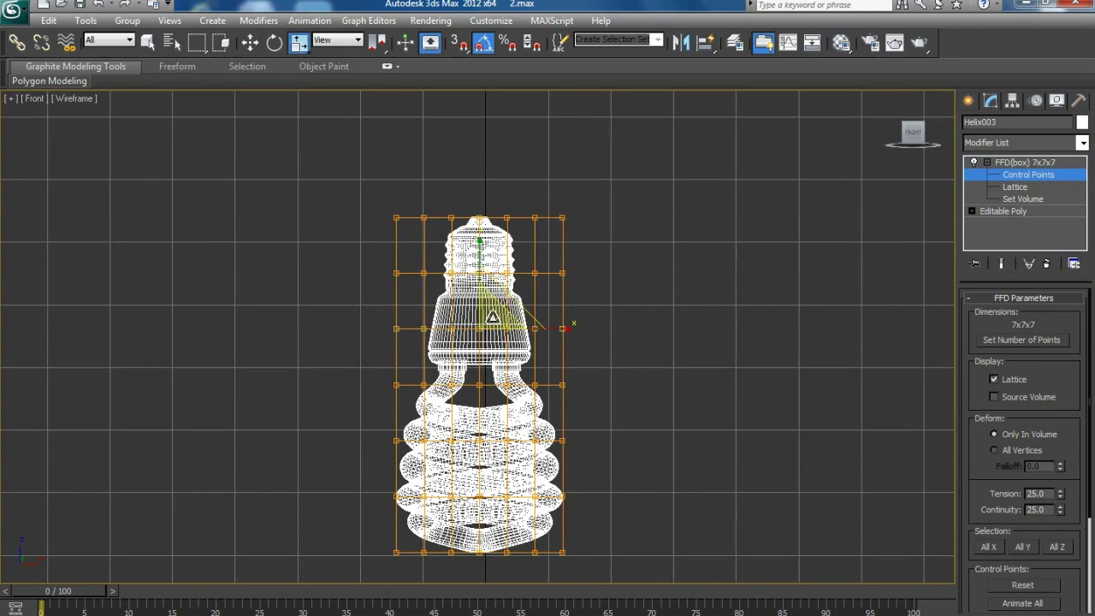
drag(494, 316, 498, 312)
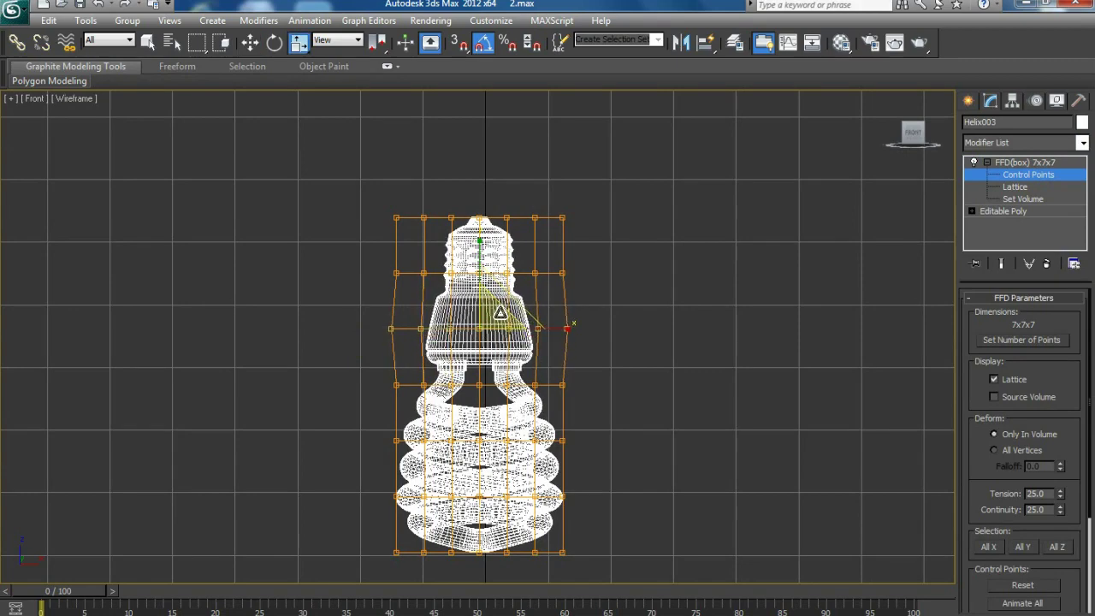
middle_drag(554, 409, 548, 332)
key(alt+w)
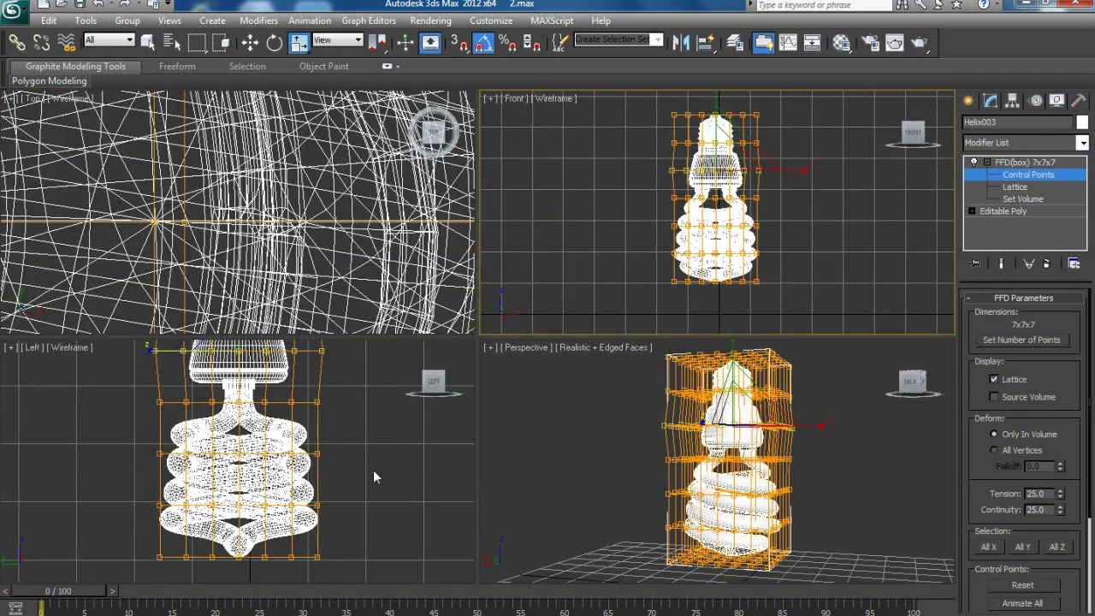
Select a lower row of lattice control points in the maximized Left view.
key(alt+w)
scroll(346, 349, down, 3)
scroll(346, 349, down, 2)
mouse_move(334, 297)
mouse_down()
mouse_move(600, 344)
mouse_move(578, 326)
mouse_up()
key(alt+w)
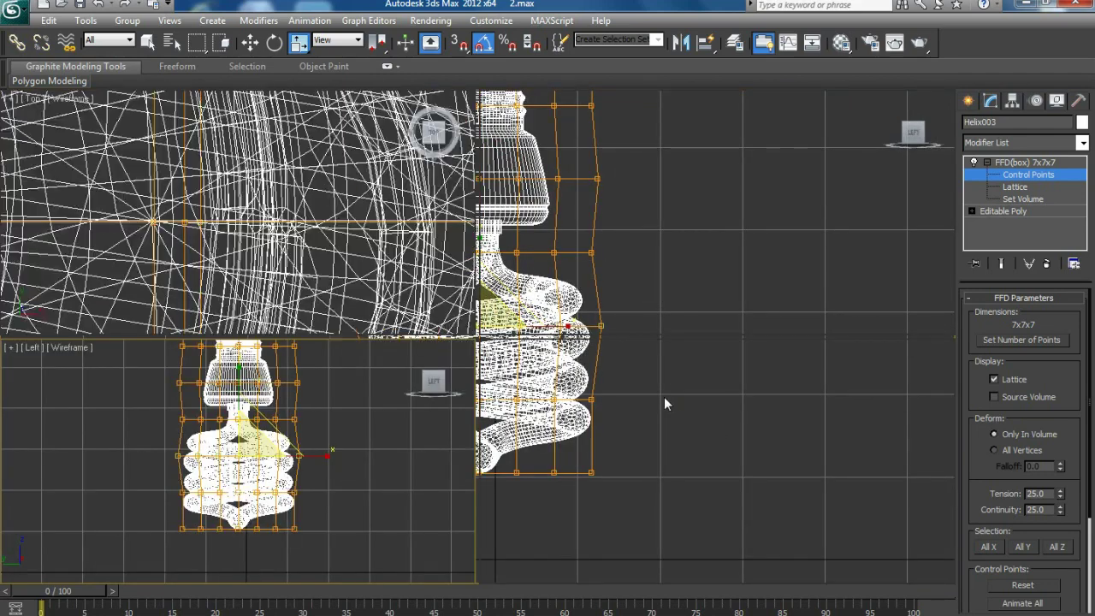
Convert the lamp to Editable Poly from the Perspective view to bake the FFD.
key(alt+w)
alt+middle_drag(662, 389, 693, 381)
right_click(506, 186)
mouse_move(533, 328)
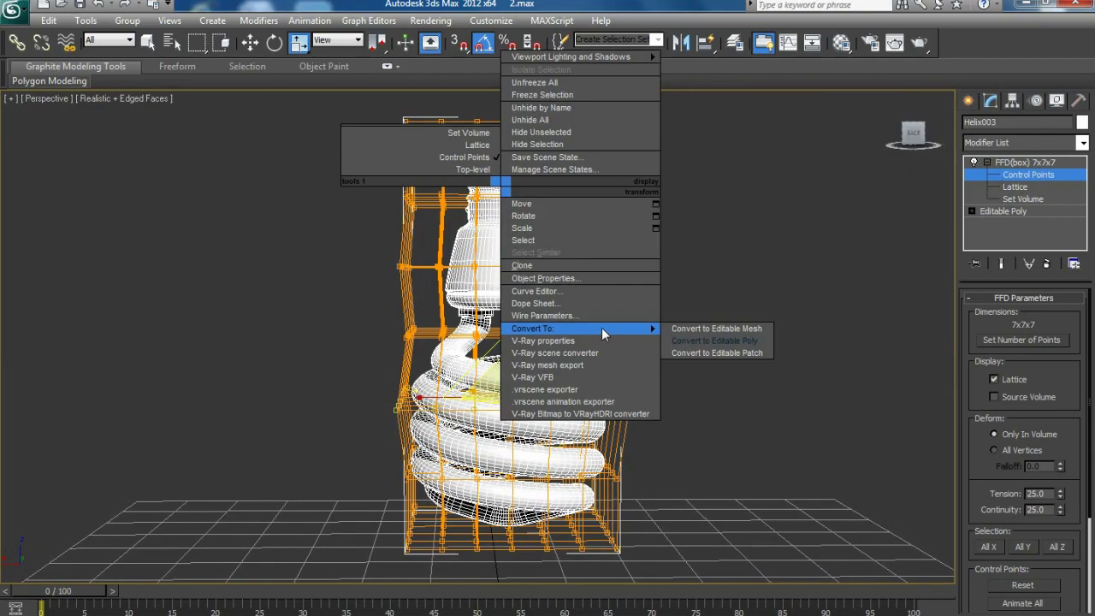
click(706, 339)
mouse_move(622, 396)
alt+middle_down()
mouse_move(638, 409)
mouse_move(494, 430)
alt+middle_up()
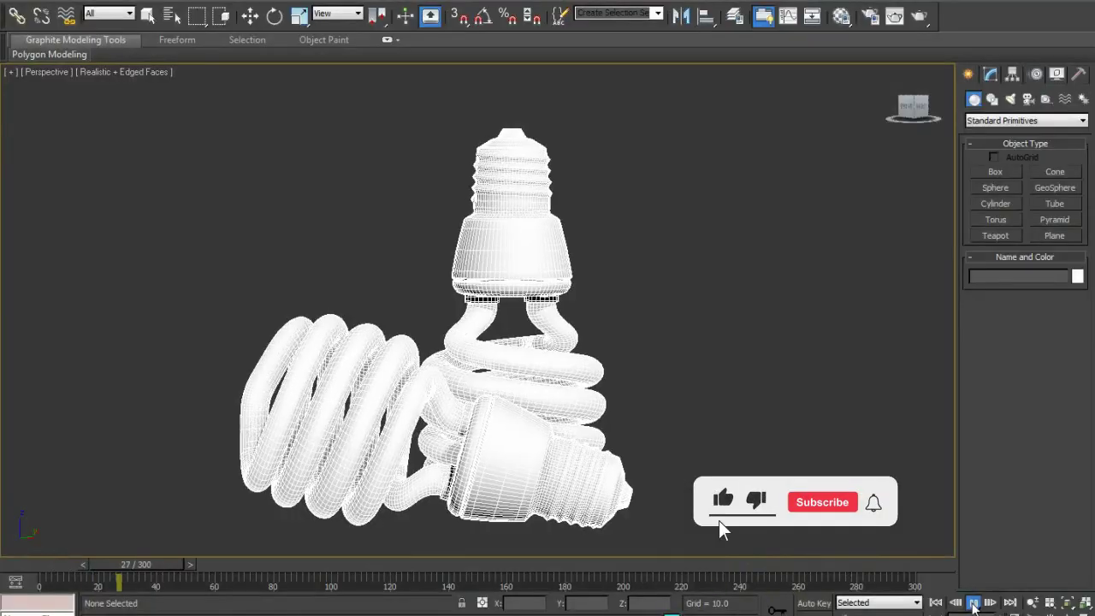